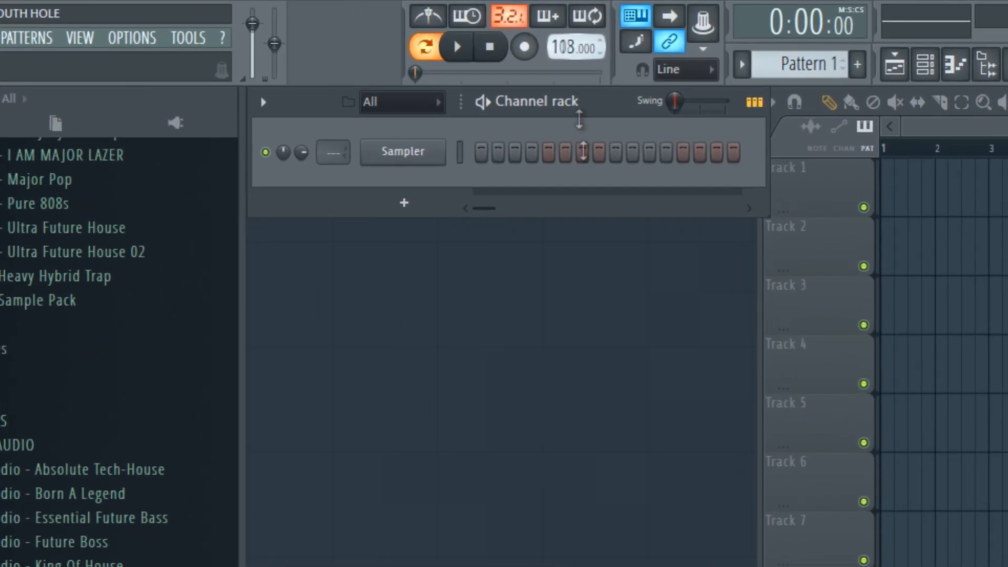
# Set the project tempo to 95 BPM and remove Edison from the first effect slot of the Master mixer track
pyautogui.moveTo(583, 151); pyautogui.dragTo(583, 195)
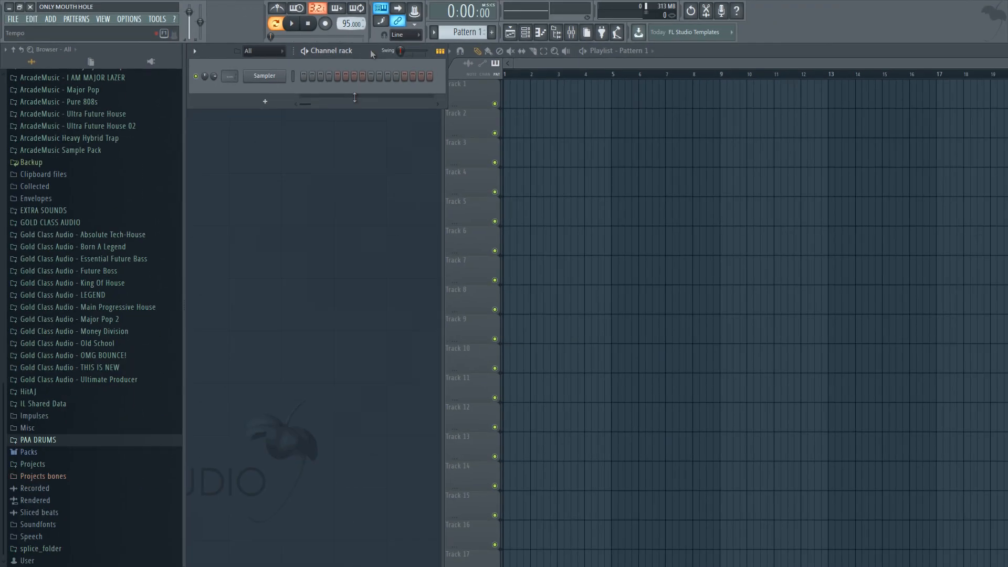
pyautogui.click(572, 33)
pyautogui.click(298, 181)
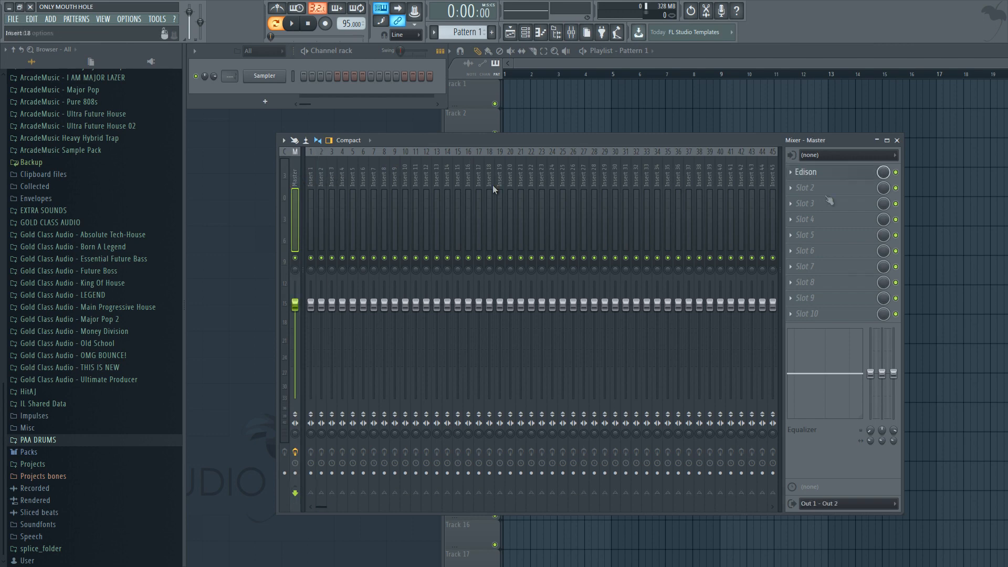
pyautogui.click(792, 173)
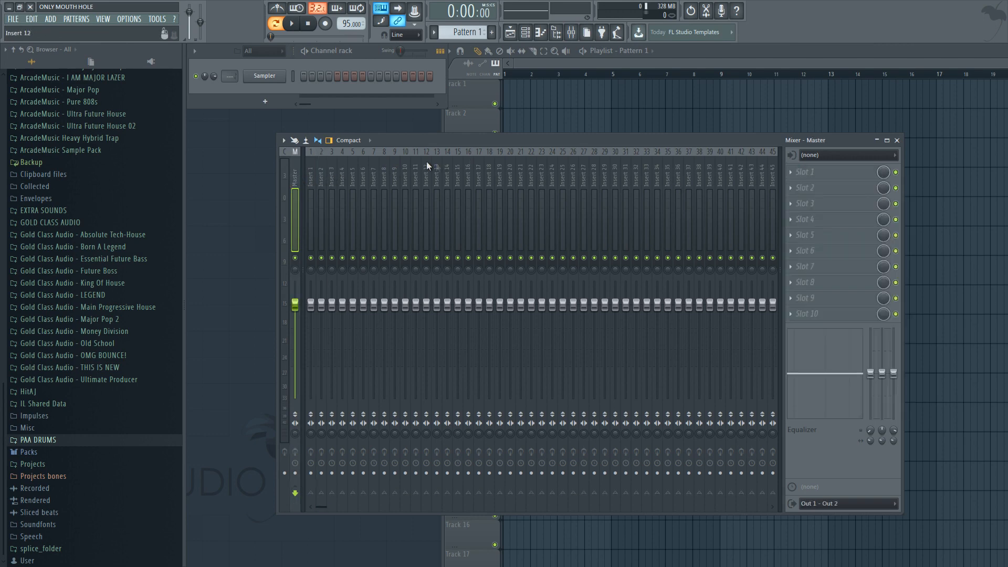
# Load Edison in the first effect slot of mixer track Insert 10 and record a take during playback
pyautogui.click(823, 167)
pyautogui.click(824, 190)
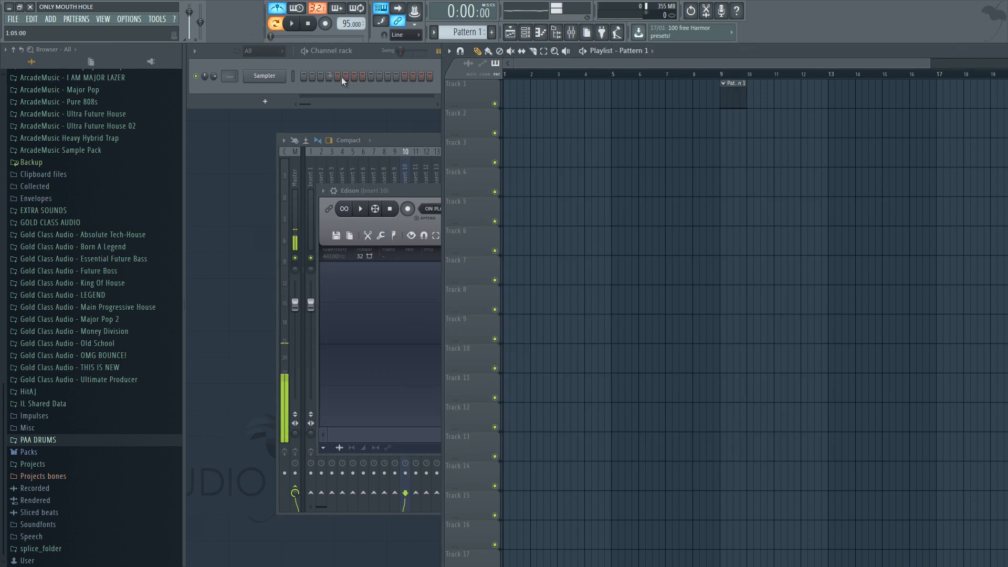
pyautogui.press('space')
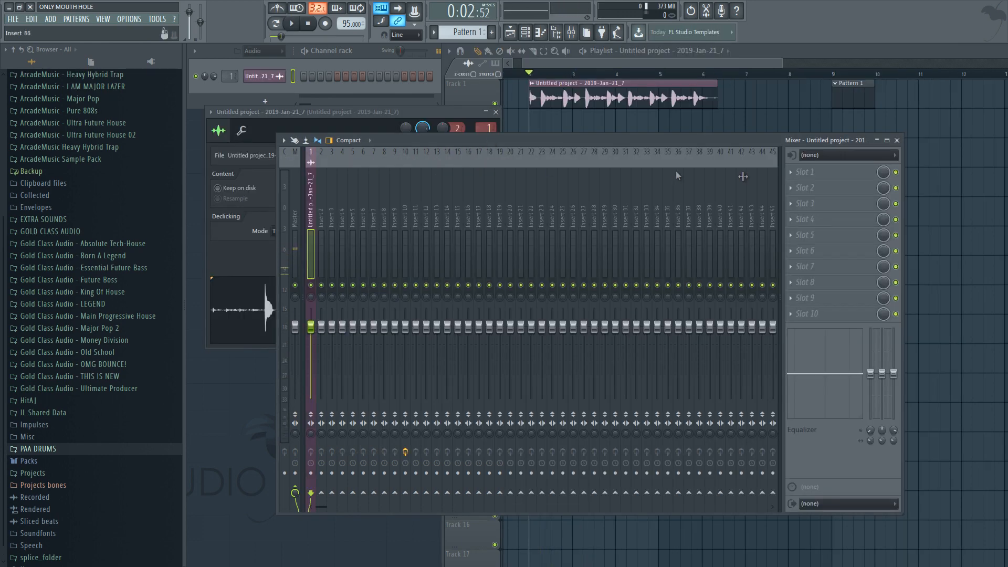
# Add Fruity Parametric EQ 2 to the recording's mixer track and make band 7 a low-pass that cuts the highs
pyautogui.click(830, 172)
pyautogui.moveTo(819, 186)
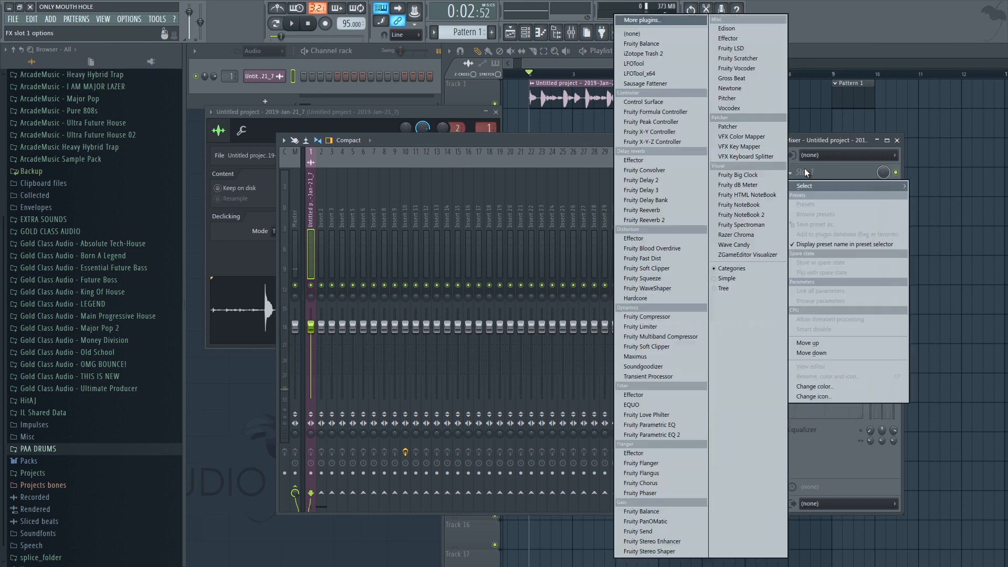
pyautogui.click(651, 434)
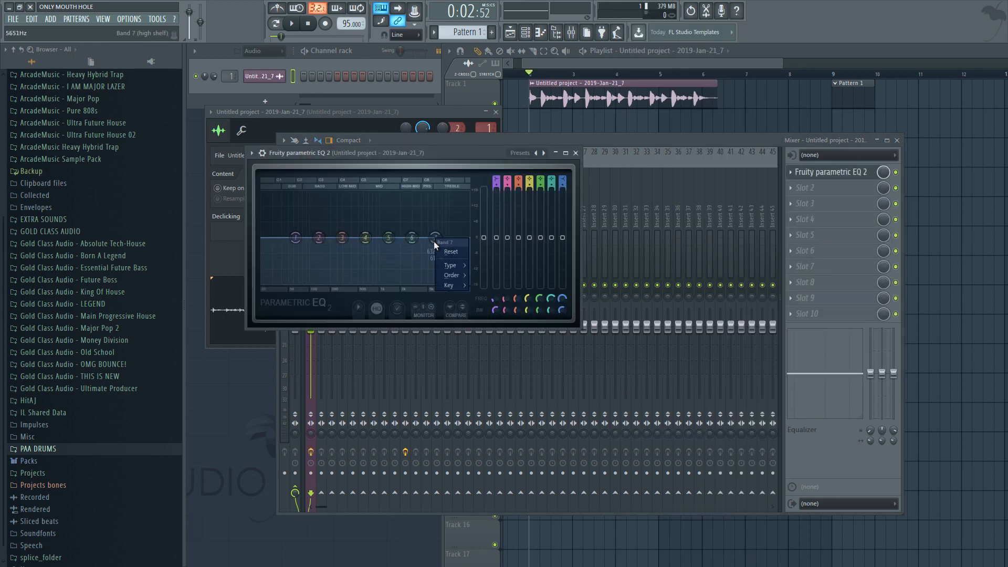
pyautogui.moveTo(446, 266)
pyautogui.click(508, 275)
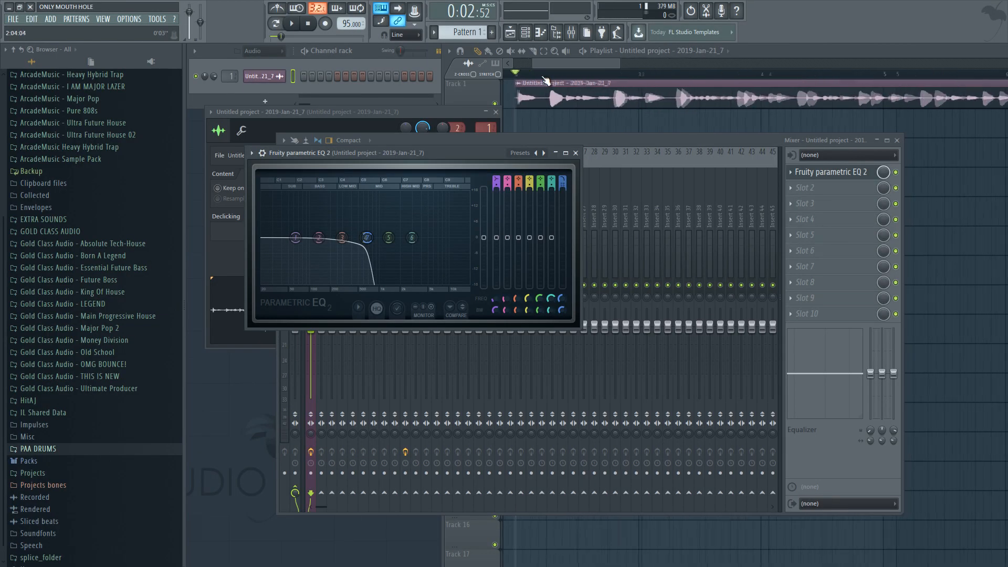
# Play back the recording on Track 1 and slice it into three pieces spanning bar 2
pyautogui.click(550, 74)
pyautogui.scroll(3, 577, 77)
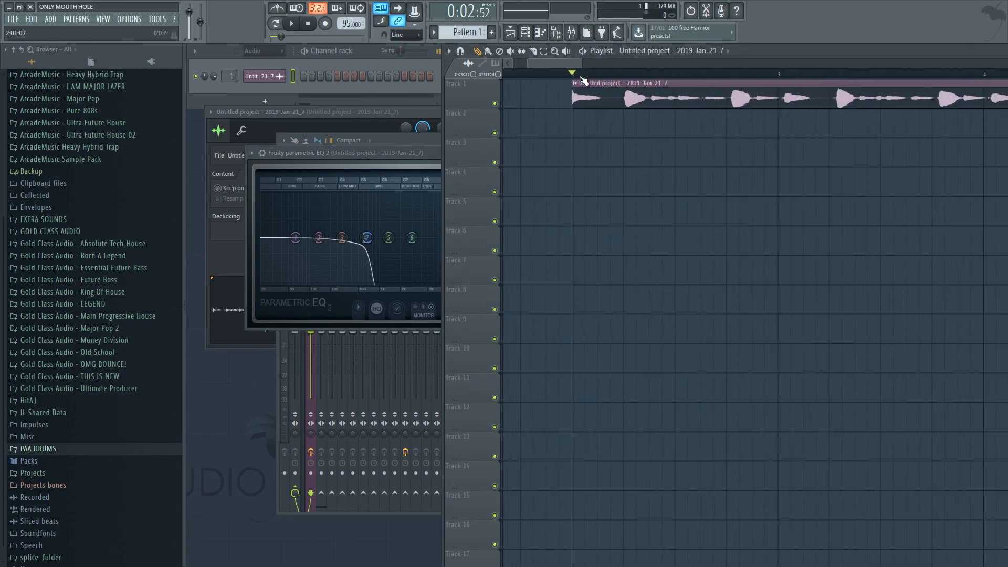
pyautogui.press('space')
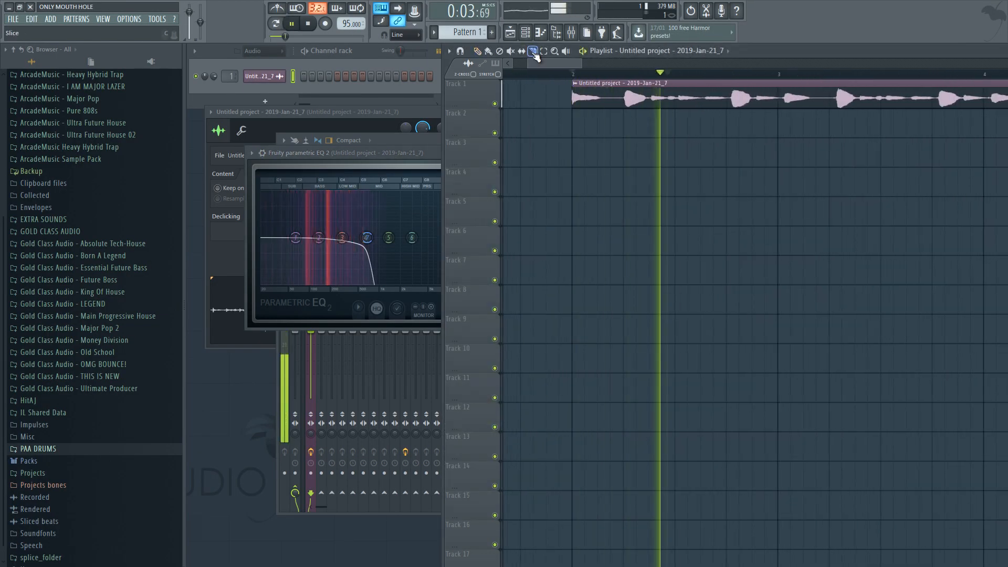
pyautogui.click(726, 86)
pyautogui.press('space')
pyautogui.press('p')
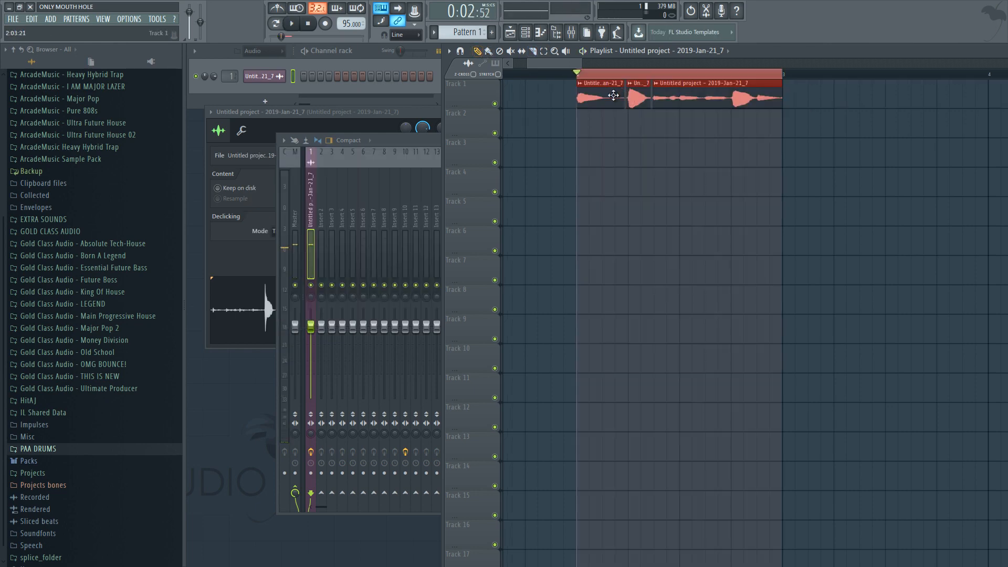
# Lower the sliced recording's pitch by 200 cents and set its time stretching mode to e3 mono, auditioning the result
pyautogui.doubleClick(612, 97)
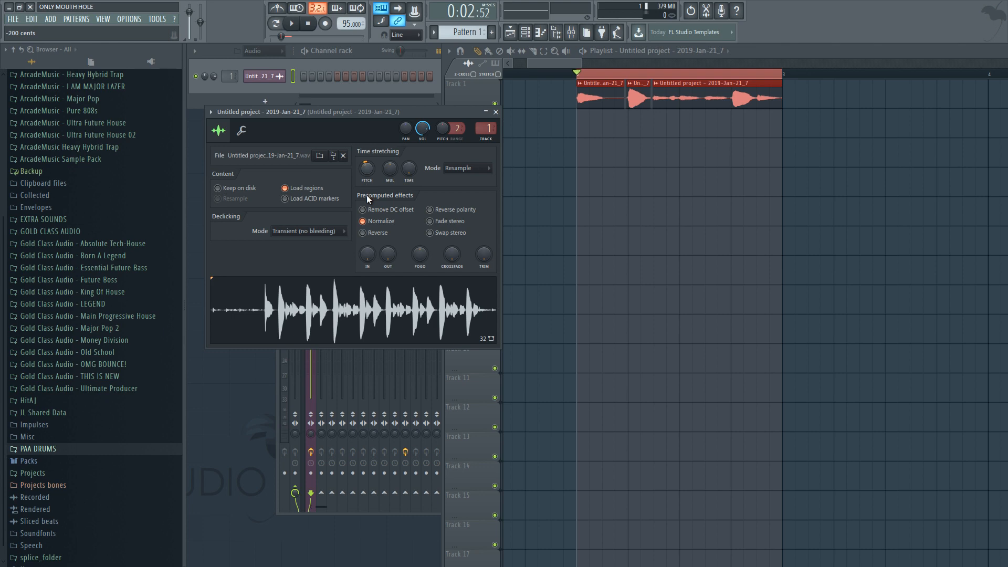
pyautogui.press('space')
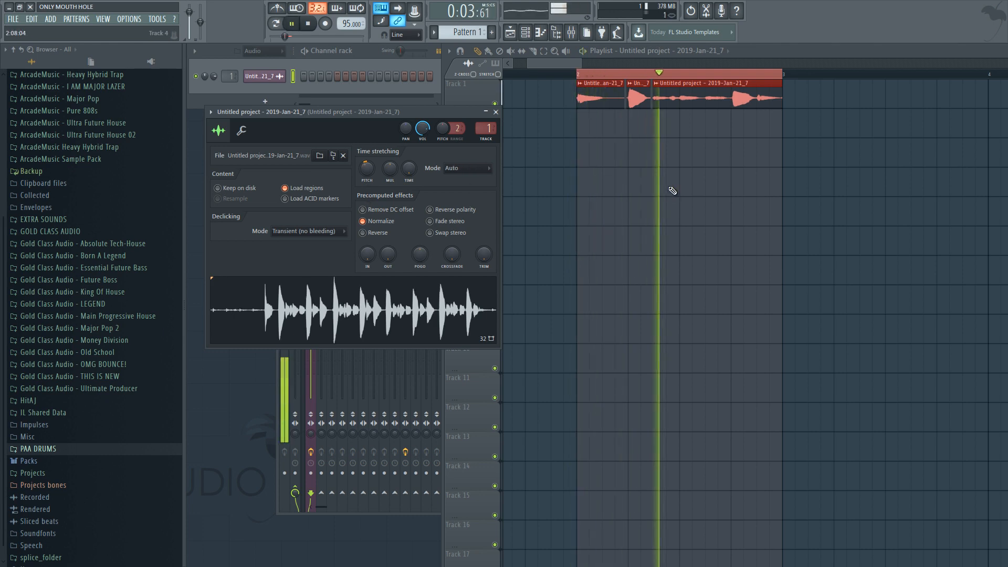
pyautogui.press('space')
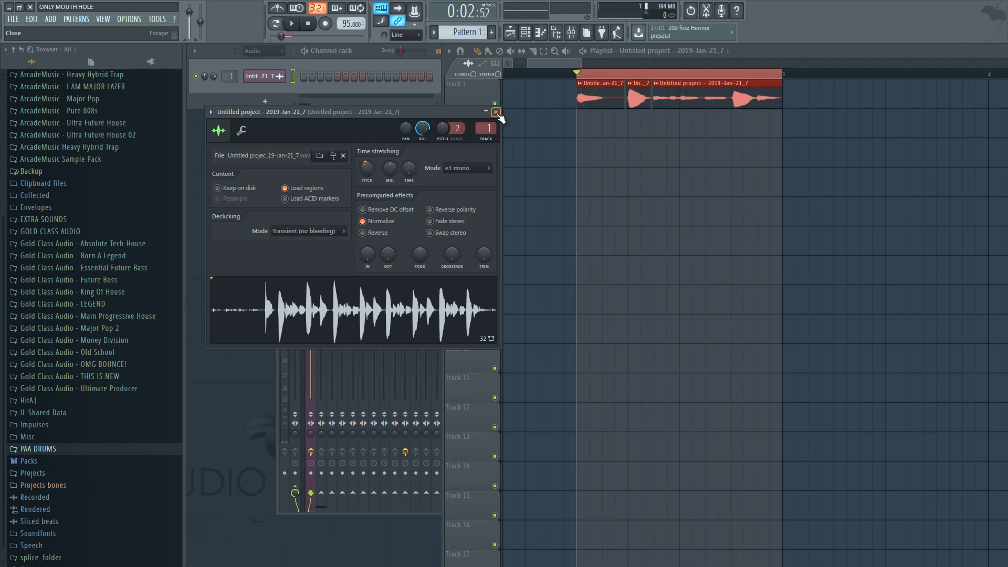
pyautogui.press('space')
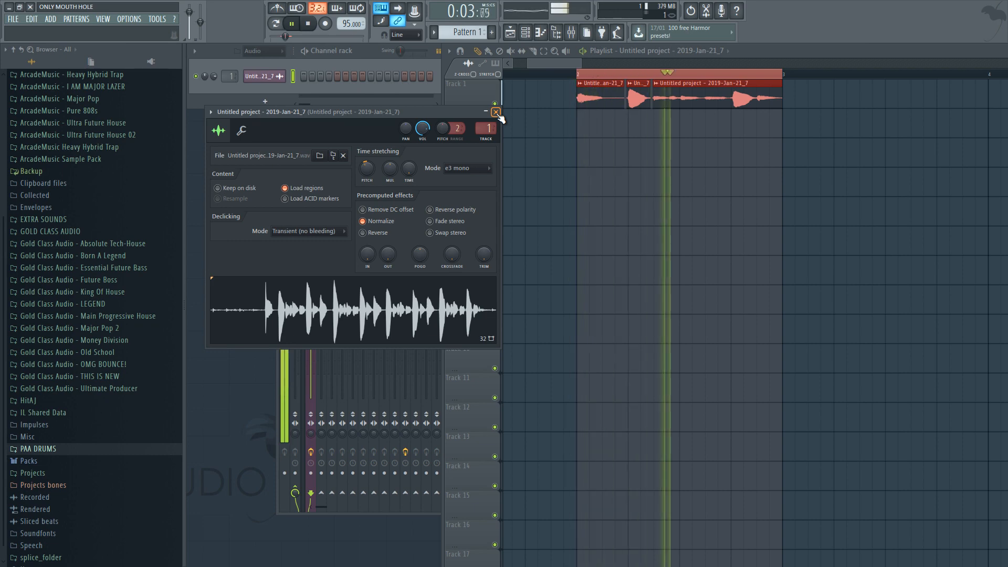
pyautogui.click(495, 112)
pyautogui.press('space')
# Add Sausage Fattener ahead of the EQ on mixer track 1, lower that track's fader, and deselect the playlist clips
pyautogui.click(310, 174)
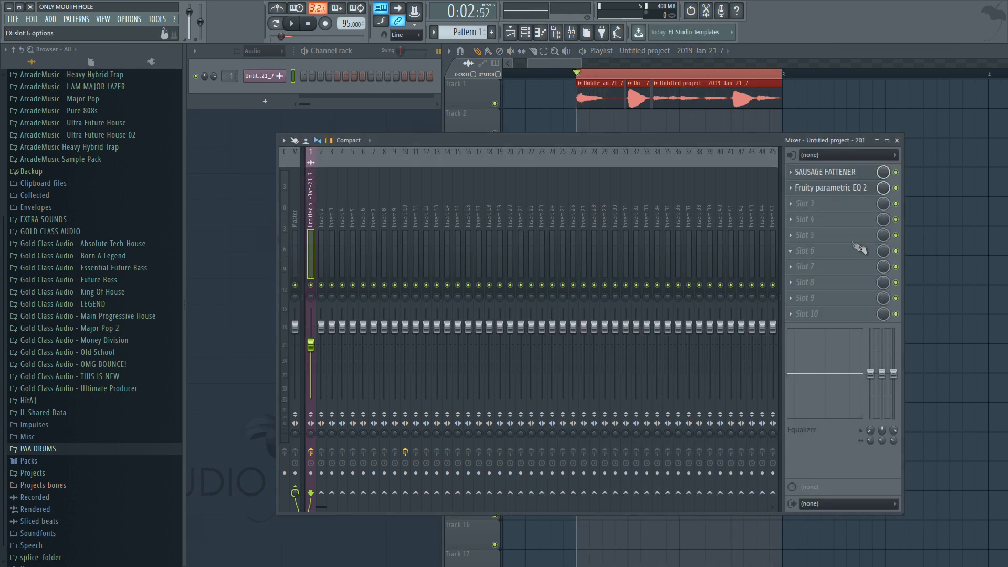
pyautogui.click(897, 141)
pyautogui.hotkey('ctrl', 'd')
pyautogui.scroll(-3, 593, 83)
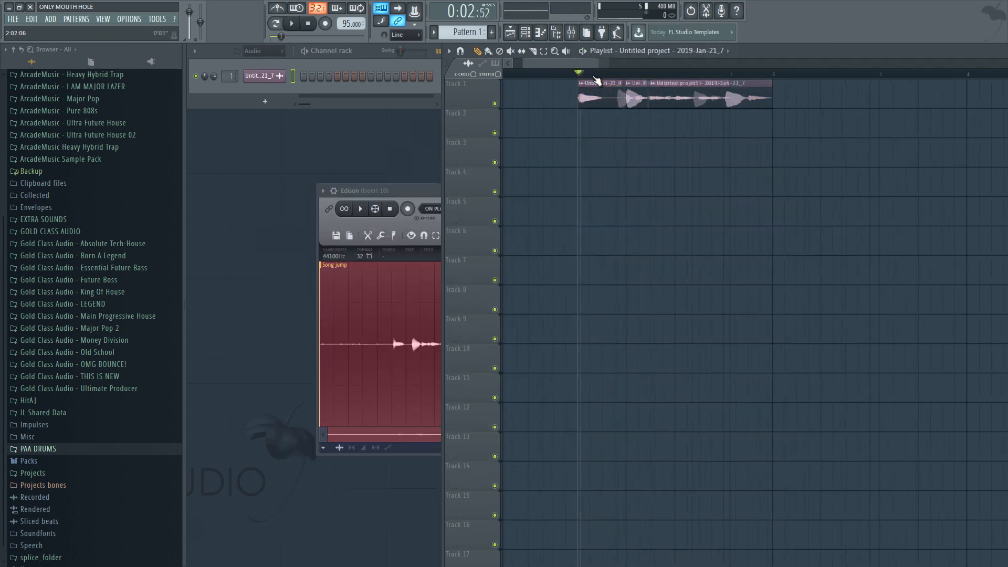
# Solo playlist Track 2 and arm Edison on Insert 10 for a new recording
pyautogui.rightClick(494, 133)
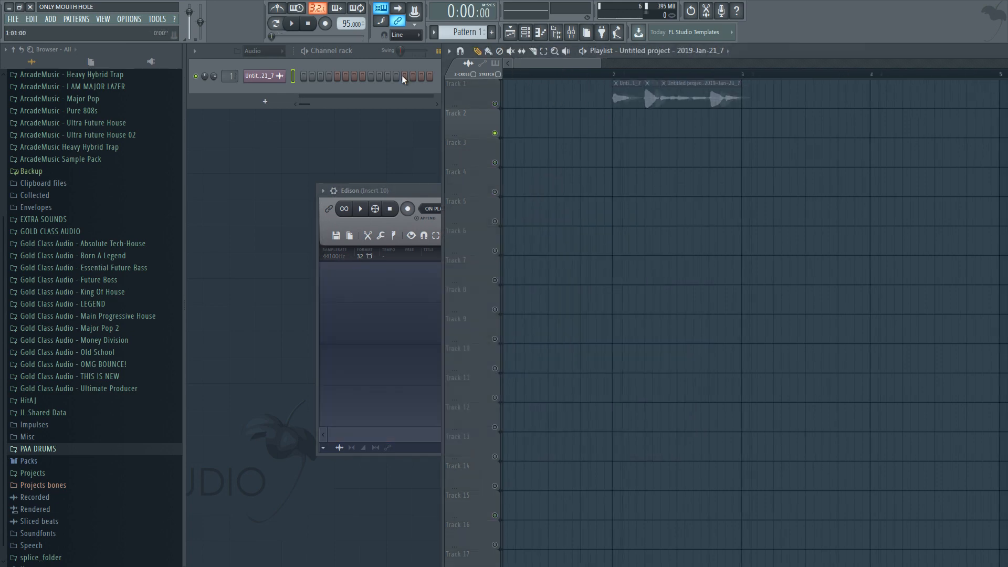
pyautogui.press('F9')
pyautogui.click(820, 172)
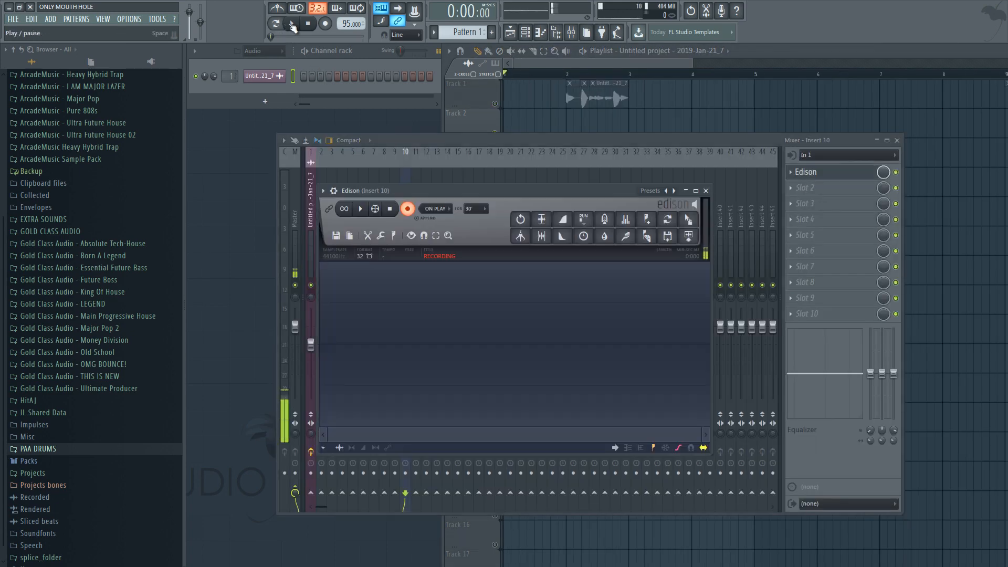
# Record a trial take of short percussive hits in Edison during playback
pyautogui.click(293, 25)
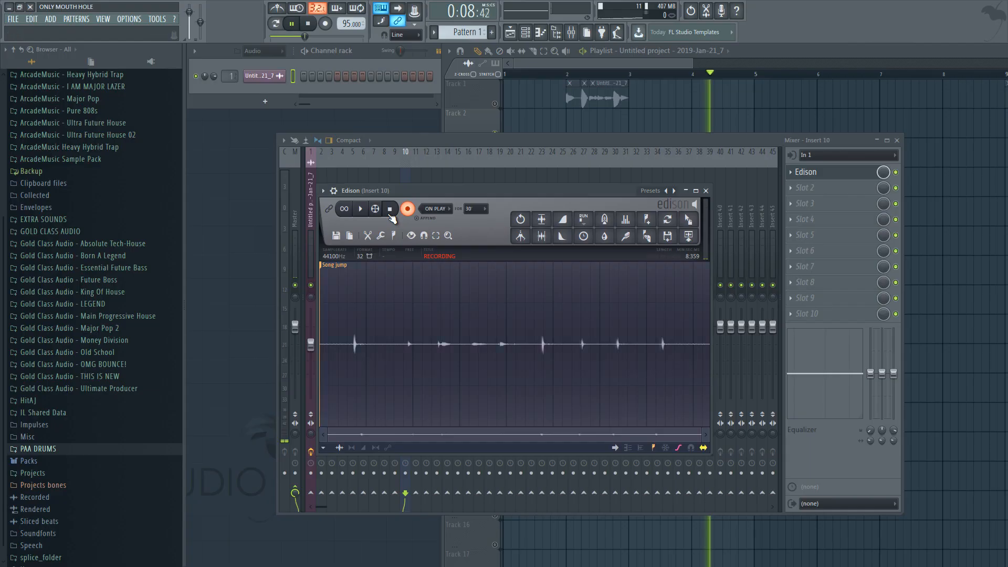
pyautogui.click(314, 141)
pyautogui.click(308, 24)
# Record a fresh percussion take in Edison and place it on playlist Track 2 at bar 1
pyautogui.click(408, 209)
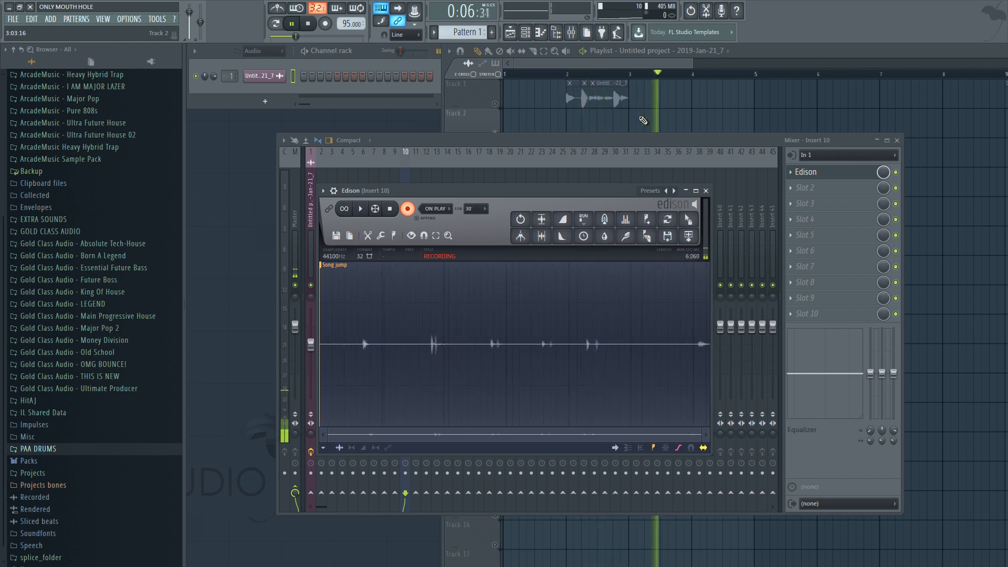
pyautogui.press('space')
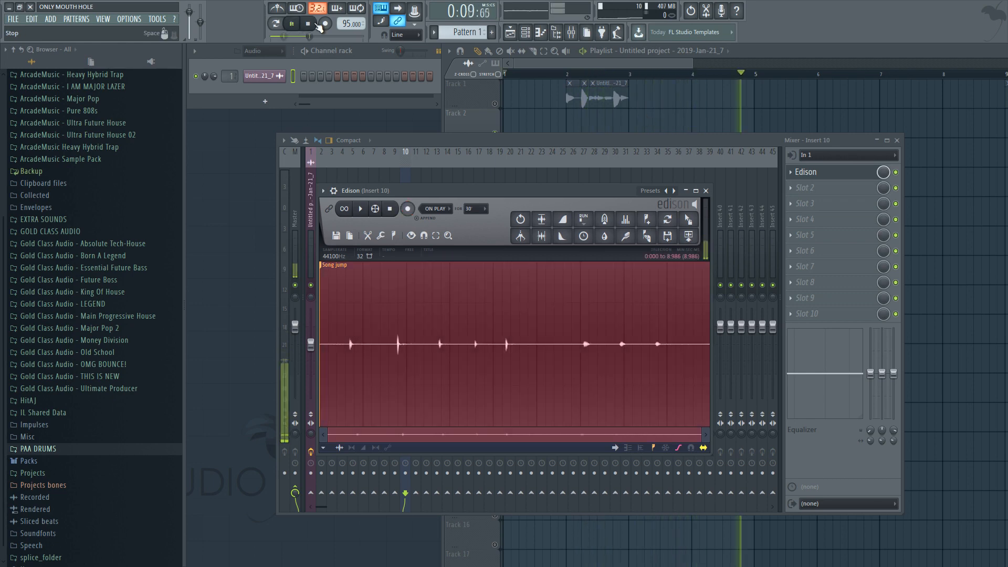
pyautogui.moveTo(693, 223); pyautogui.dragTo(516, 135)
pyautogui.click(509, 125)
pyautogui.scroll(4, 479, 104)
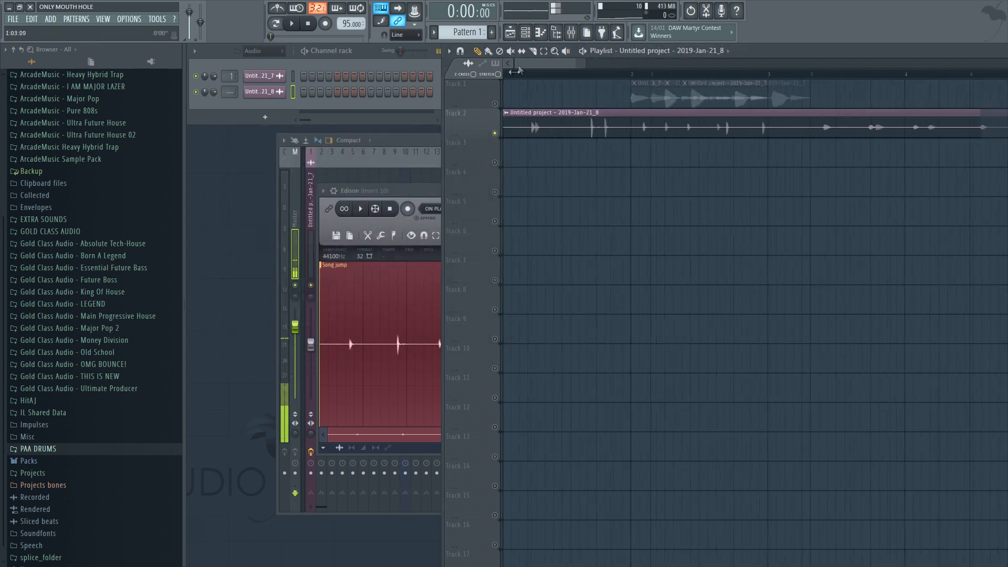
# Trim the silence before the percussion take's first hit and slice off hits, stacking them at bar 1 on Tracks 2 to 4
pyautogui.moveTo(504, 129); pyautogui.dragTo(551, 134)
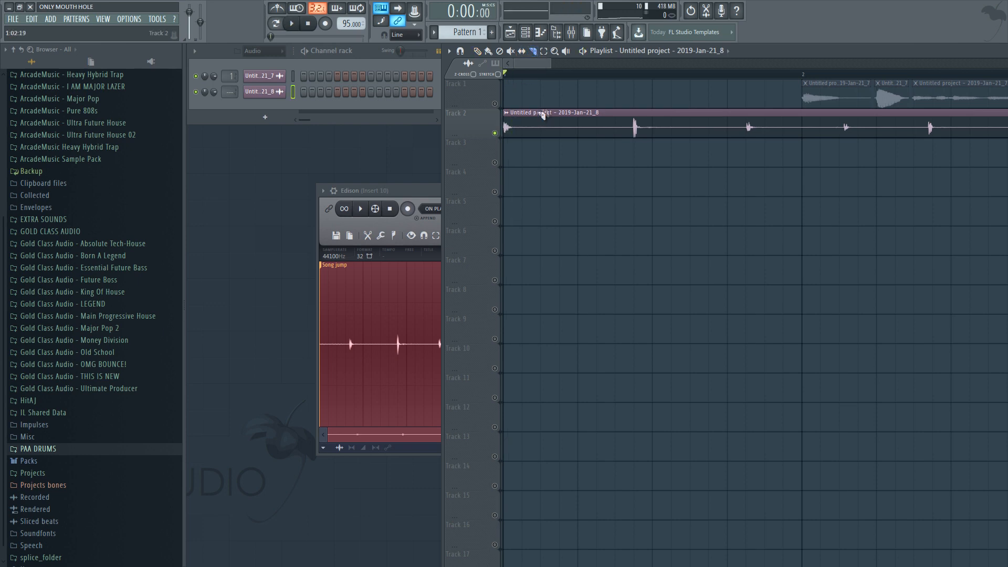
pyautogui.moveTo(544, 131); pyautogui.dragTo(635, 133)
pyautogui.moveTo(639, 132); pyautogui.dragTo(497, 169)
pyautogui.scroll(3, 508, 174)
pyautogui.click(532, 52)
pyautogui.scroll(2, 721, 82)
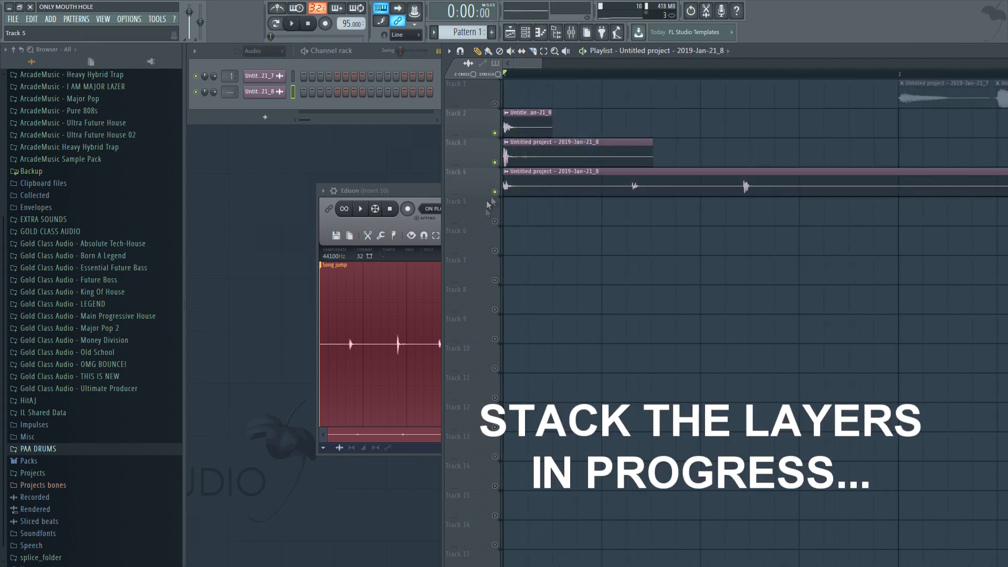
# Audition the layers and stack the remaining sliced hits at bar 1 on Tracks 5 and 7, trimmed short
pyautogui.press('space')
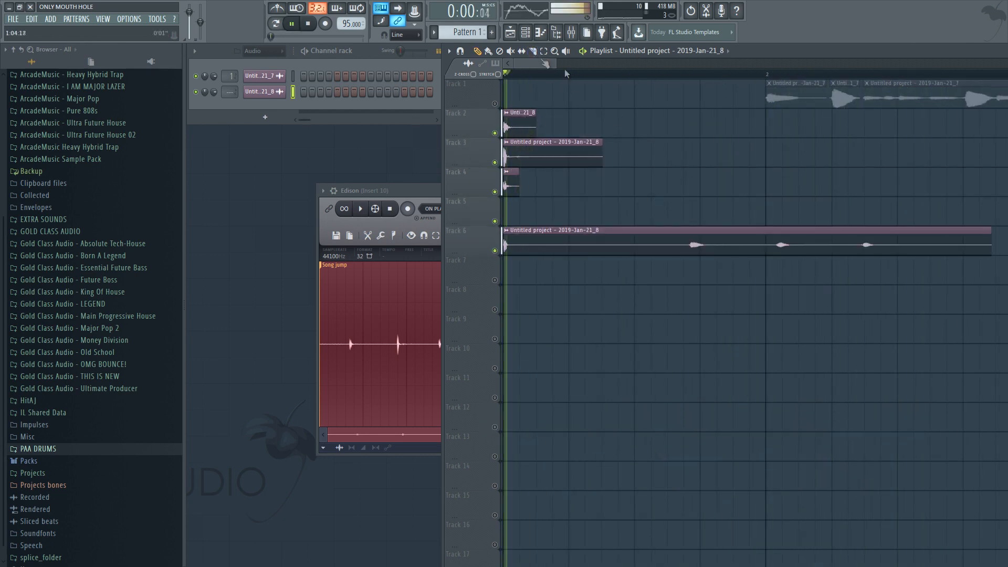
pyautogui.press('space')
pyautogui.press('c')
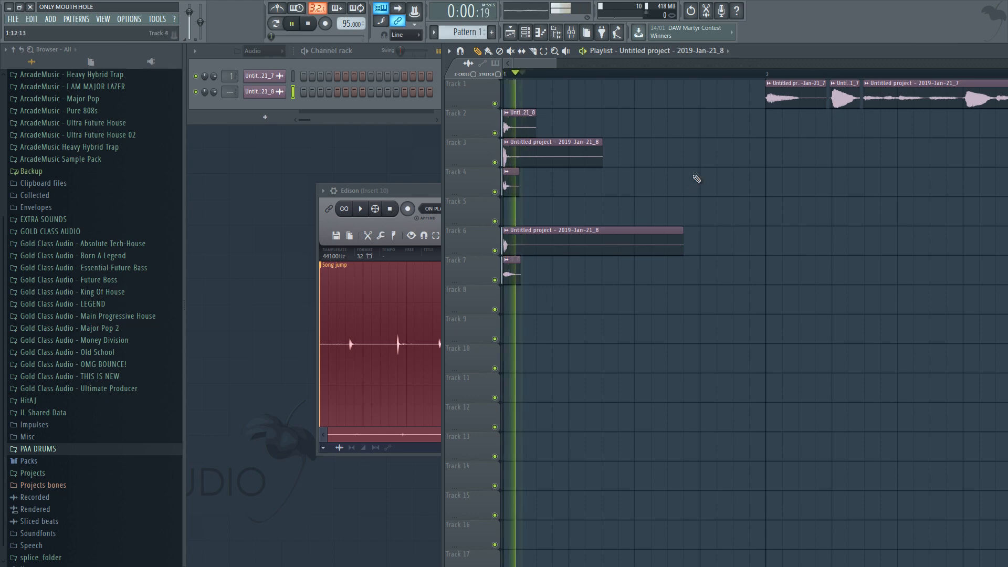
pyautogui.moveTo(531, 245); pyautogui.dragTo(531, 216)
pyautogui.moveTo(683, 215); pyautogui.dragTo(520, 214)
# Route the percussion recording to a free mixer track and load Soundgoodizer in its first effect slot
pyautogui.doubleClick(515, 126)
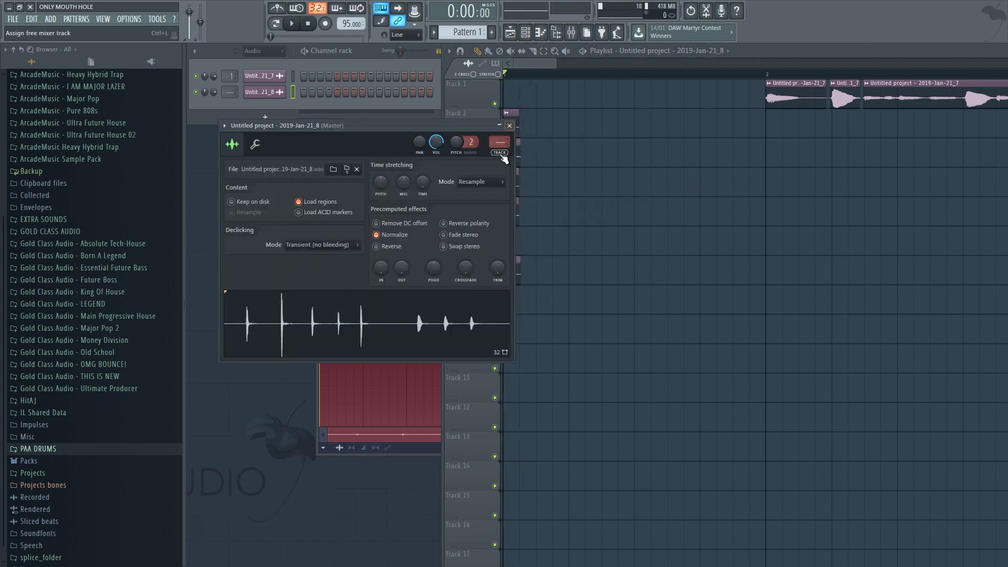
pyautogui.hotkey('ctrl', 'l')
pyautogui.click(811, 173)
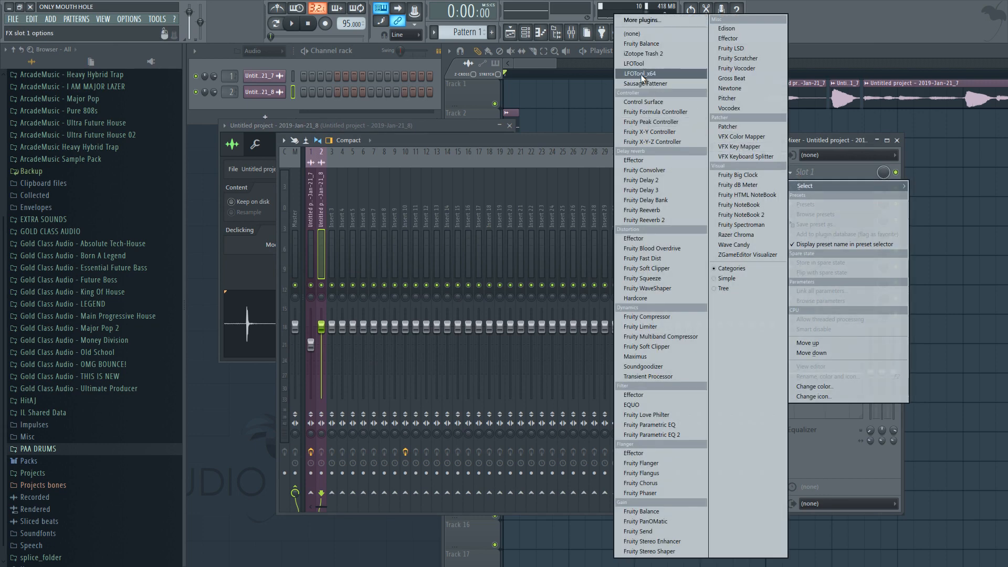
pyautogui.click(643, 366)
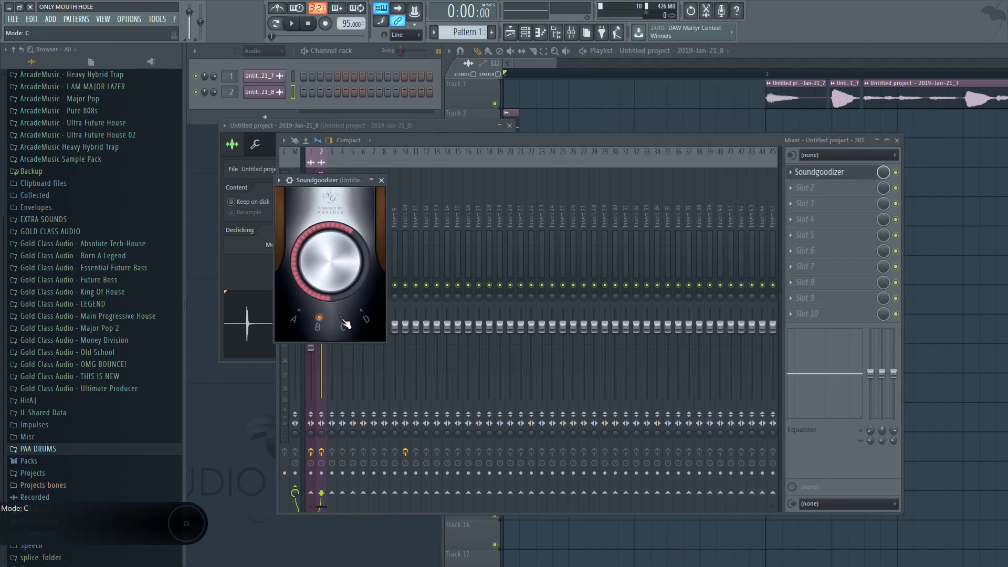
# Try Soundgoodizer modes C and D, close the percussion channel's settings, and audition the stacked hits
pyautogui.click(344, 318)
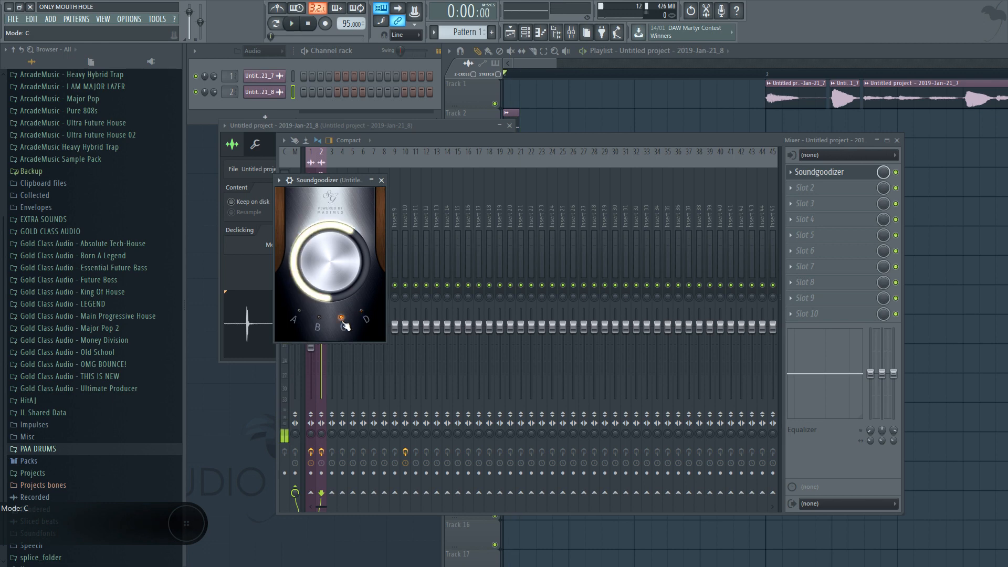
pyautogui.click(366, 318)
pyautogui.press('space')
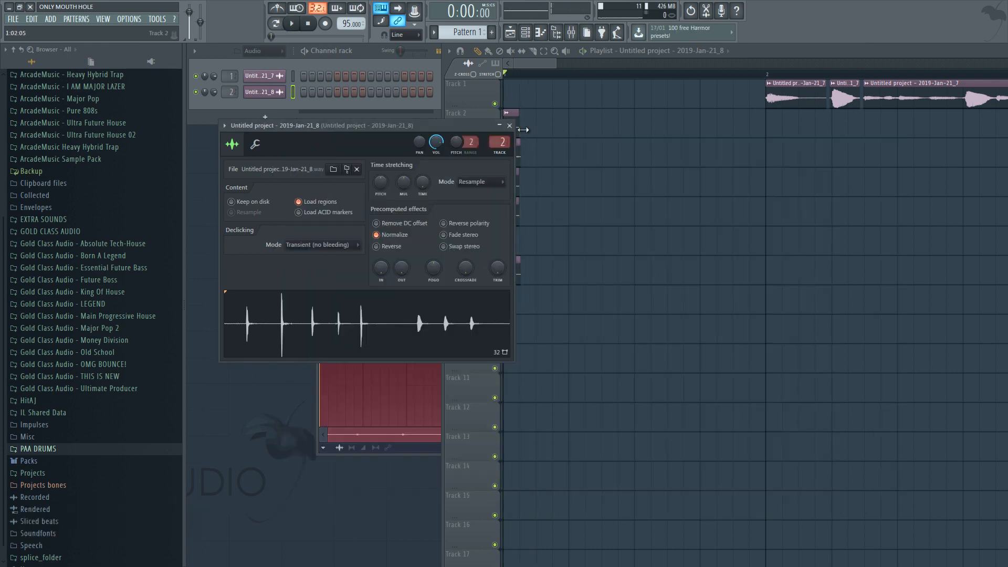
pyautogui.click(509, 126)
pyautogui.press('space')
pyautogui.press('space')
# Move the three sliced clips on Track 1 to start at bar 1 and play them together with the stacked hits
pyautogui.moveTo(651, 95); pyautogui.dragTo(847, 95)
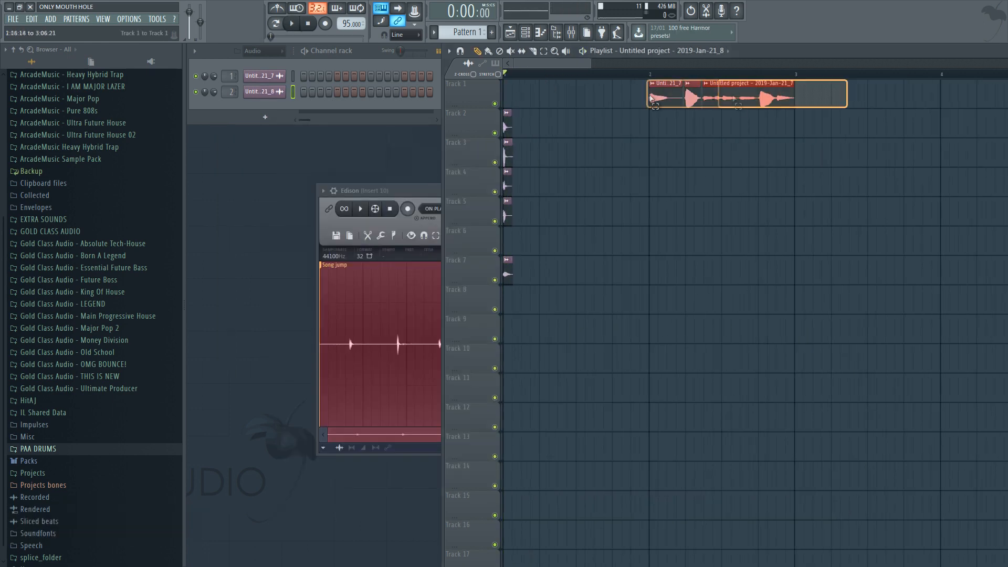
pyautogui.moveTo(745, 92); pyautogui.dragTo(578, 90)
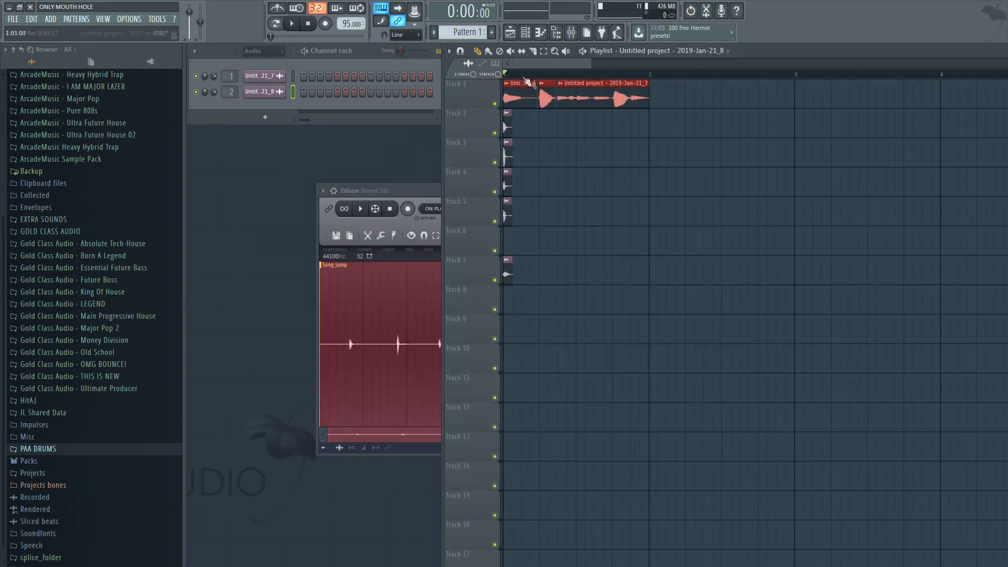
pyautogui.press('space')
pyautogui.keyDown('ctrl'); pyautogui.click(603, 157); pyautogui.keyUp('ctrl')
pyautogui.press('space')
pyautogui.press('space')
pyautogui.press('space')
pyautogui.press('space')
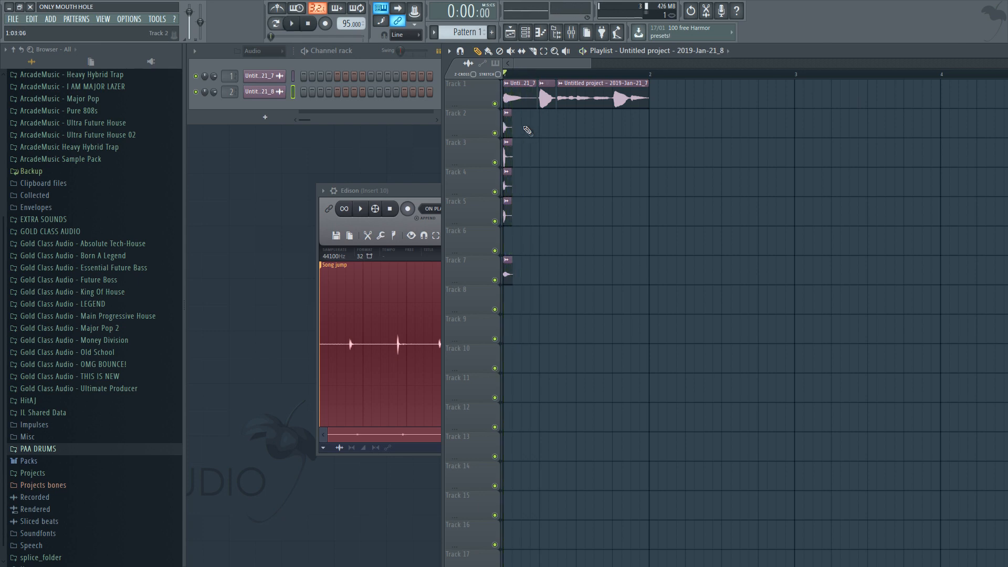
# Audition the stacked hits with and without Track 2, and make the Track 2 hit unique so it has its own channel
pyautogui.press('space')
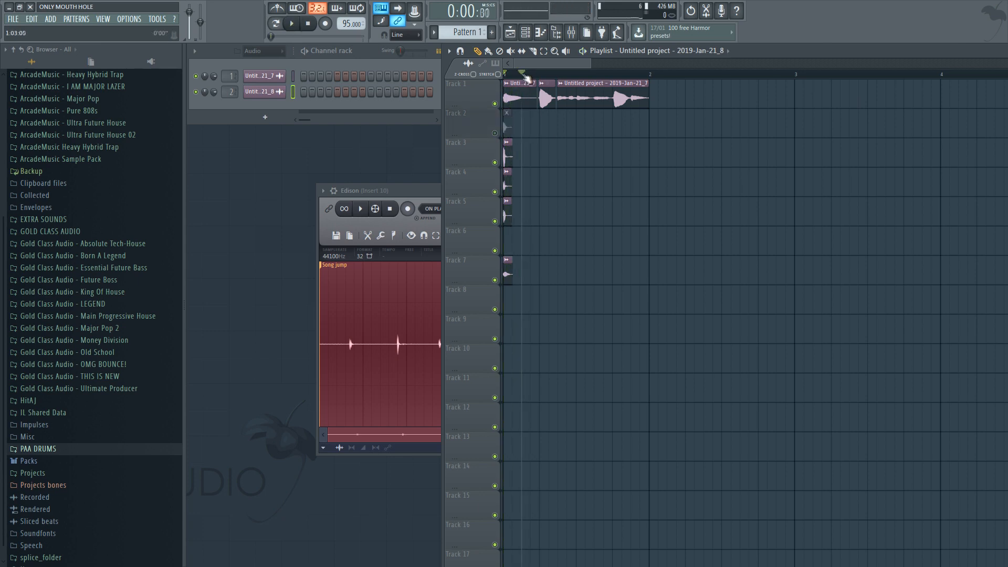
pyautogui.press('space')
pyautogui.press('space')
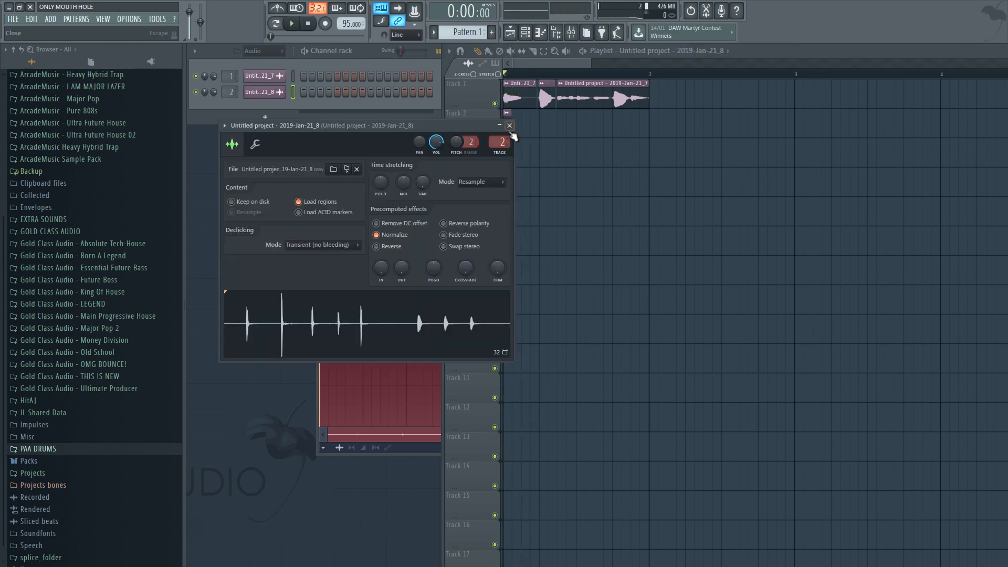
pyautogui.click(507, 114)
pyautogui.click(522, 186)
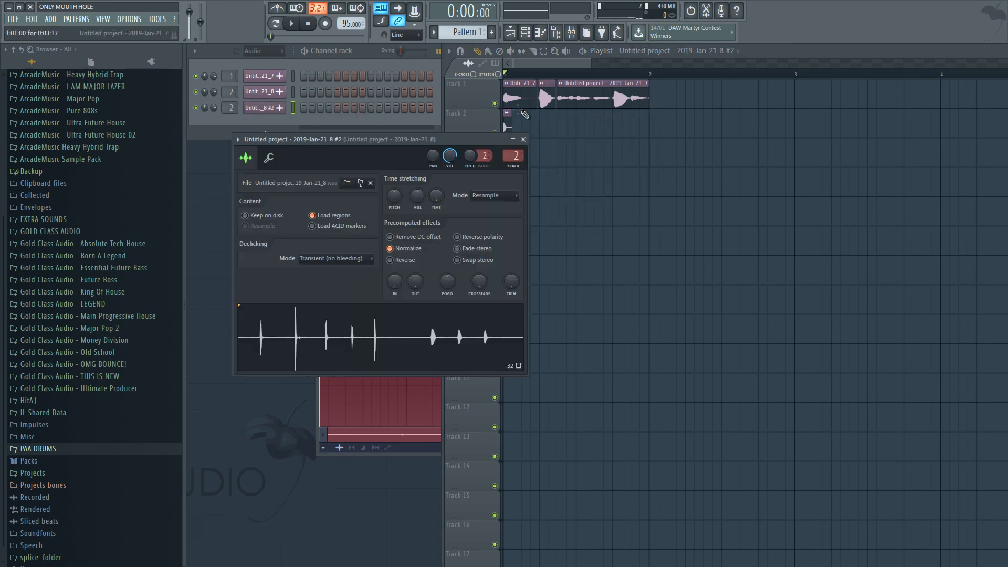
pyautogui.click(525, 141)
pyautogui.doubleClick(505, 126)
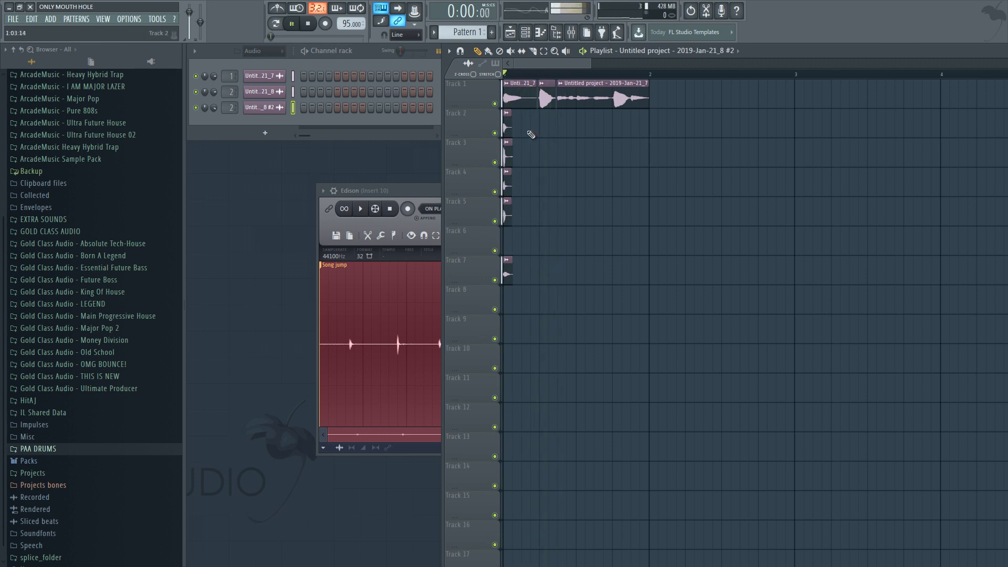
# Repeat the stacked hits at four more positions across bar 1 and play the rhythm with Track 4 muted
pyautogui.moveTo(507, 133); pyautogui.dragTo(578, 128)
pyautogui.moveTo(580, 269)
pyautogui.mouseDown()
pyautogui.moveTo(562, 269)
pyautogui.moveTo(571, 269)
pyautogui.mouseUp()
pyautogui.moveTo(592, 110); pyautogui.dragTo(580, 277)
pyautogui.moveTo(580, 276); pyautogui.dragTo(635, 277)
pyautogui.keyDown('ctrl'); pyautogui.click(705, 189); pyautogui.keyUp('ctrl')
pyautogui.click(495, 192)
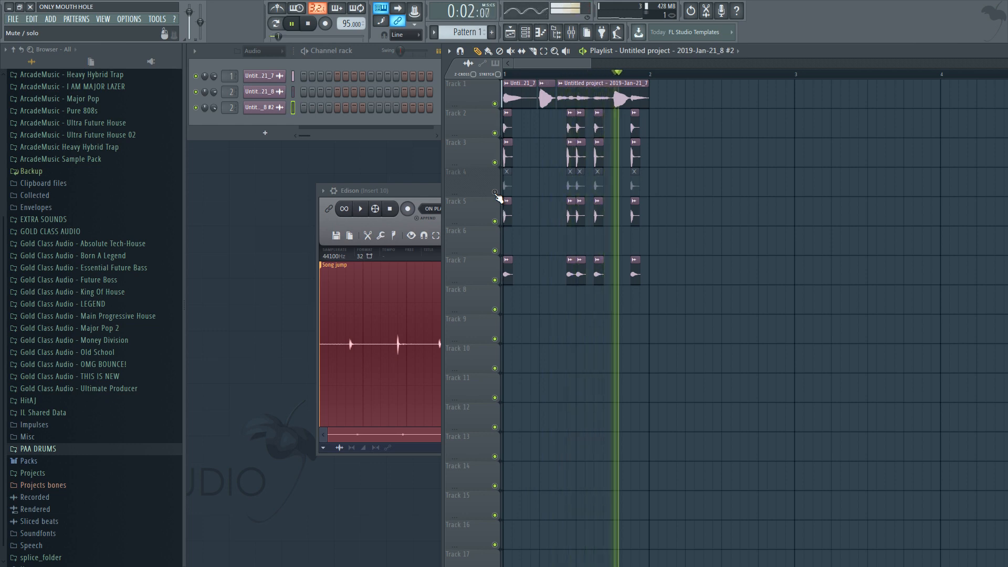
pyautogui.press('space')
# Bring up Edison for a new take and move all the arranged clips from bar 1 to start at bar 5
pyautogui.click(407, 190)
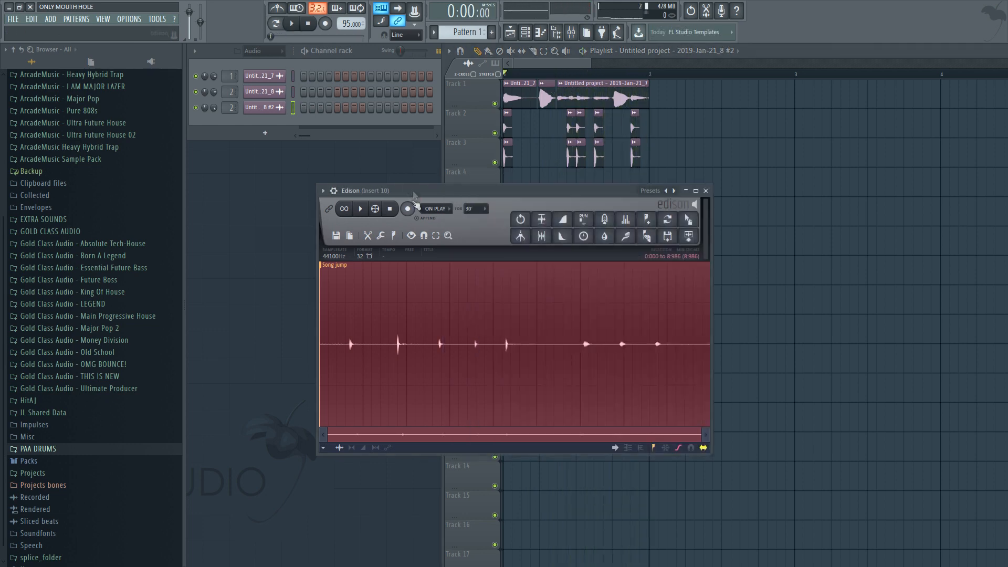
pyautogui.press('Delete')
pyautogui.moveTo(697, 94); pyautogui.dragTo(444, 345)
pyautogui.moveTo(510, 99); pyautogui.dragTo(609, 99)
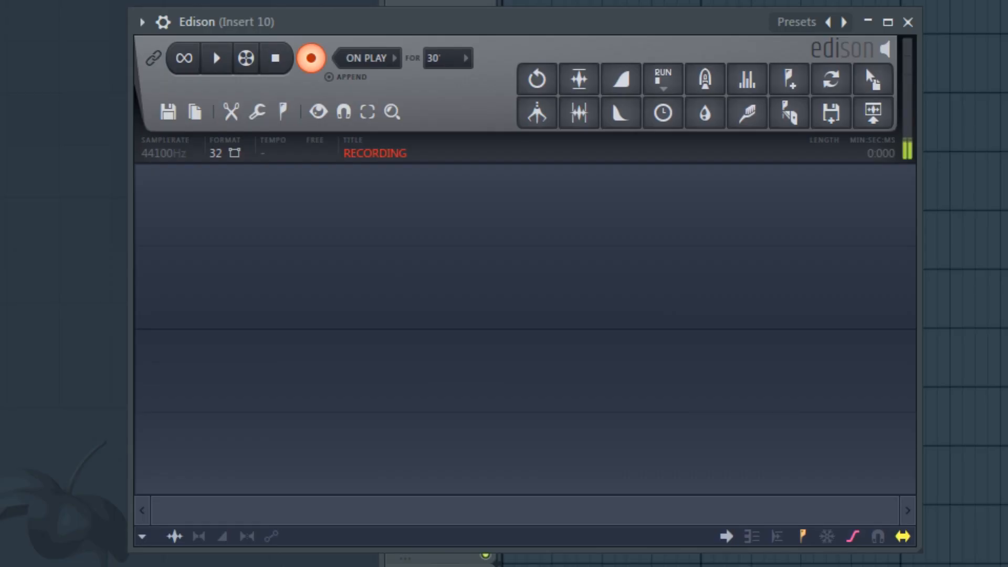
# Record a new series of mouth hits in Edison during playback and place the take on playlist Track 9
pyautogui.press('space')
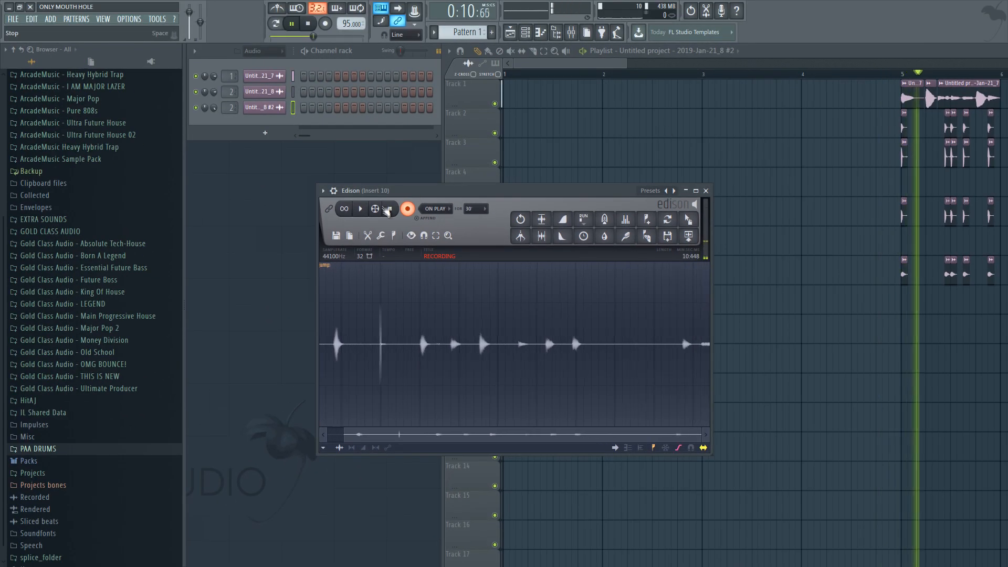
pyautogui.click(389, 209)
pyautogui.click(308, 24)
pyautogui.click(688, 239)
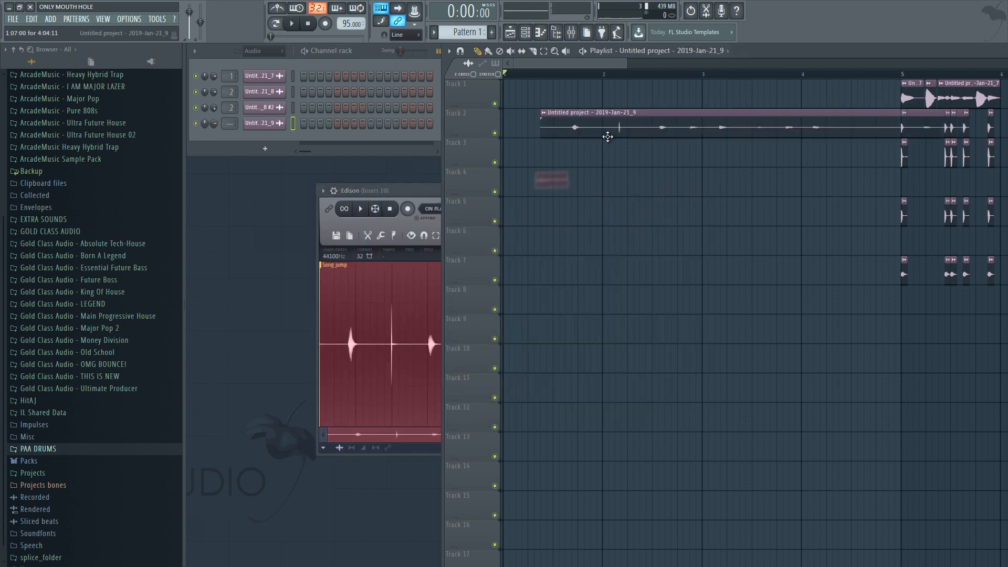
pyautogui.moveTo(773, 131); pyautogui.dragTo(773, 336)
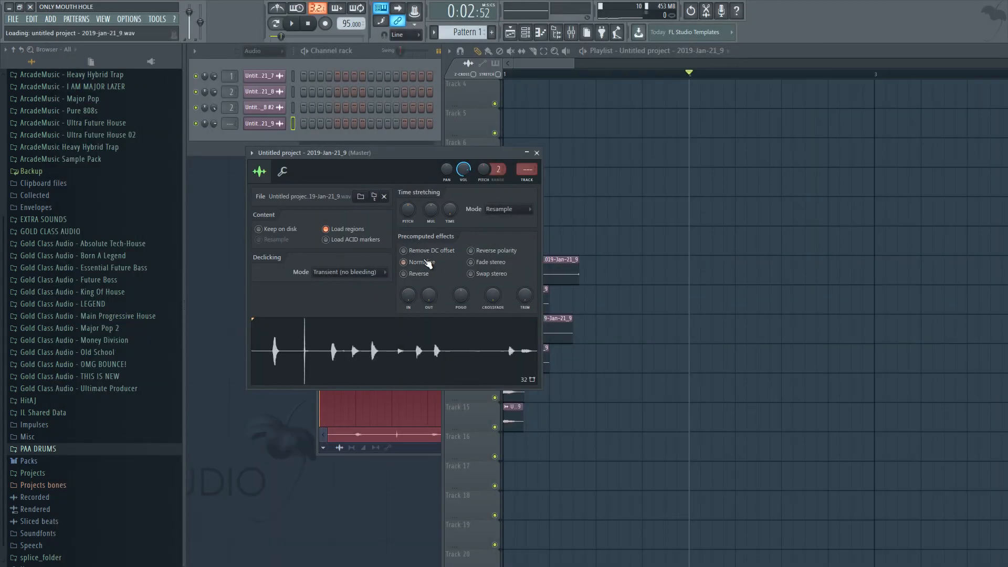
# Normalize the sliced take and shorten its clips on Tracks 10 to 13, playing the layers between changes
pyautogui.click(537, 153)
pyautogui.press('space')
pyautogui.press('space')
pyautogui.press('space')
pyautogui.moveTo(578, 274); pyautogui.dragTo(520, 276)
pyautogui.moveTo(548, 302); pyautogui.dragTo(526, 304)
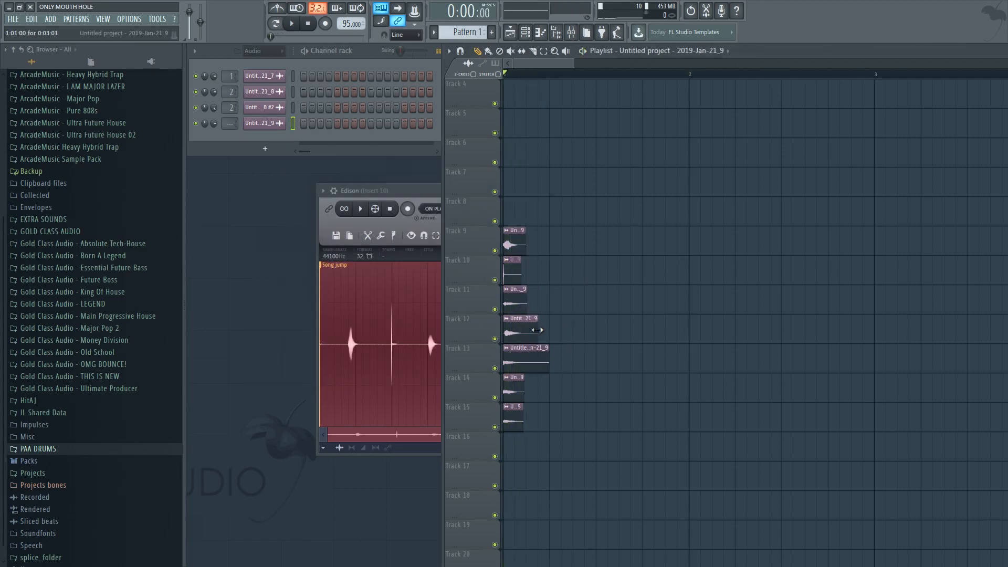
pyautogui.press('space')
# Record another mouth take in Edison on mixer insert 10 and add it to the playlist on Track 16
pyautogui.click(427, 200)
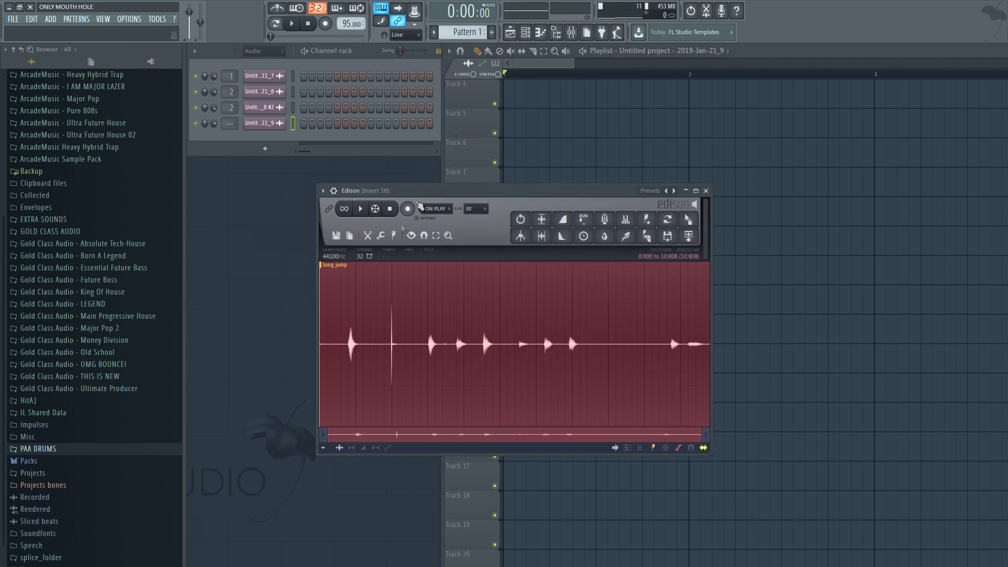
pyautogui.click(410, 209)
pyautogui.press('F9')
pyautogui.click(291, 24)
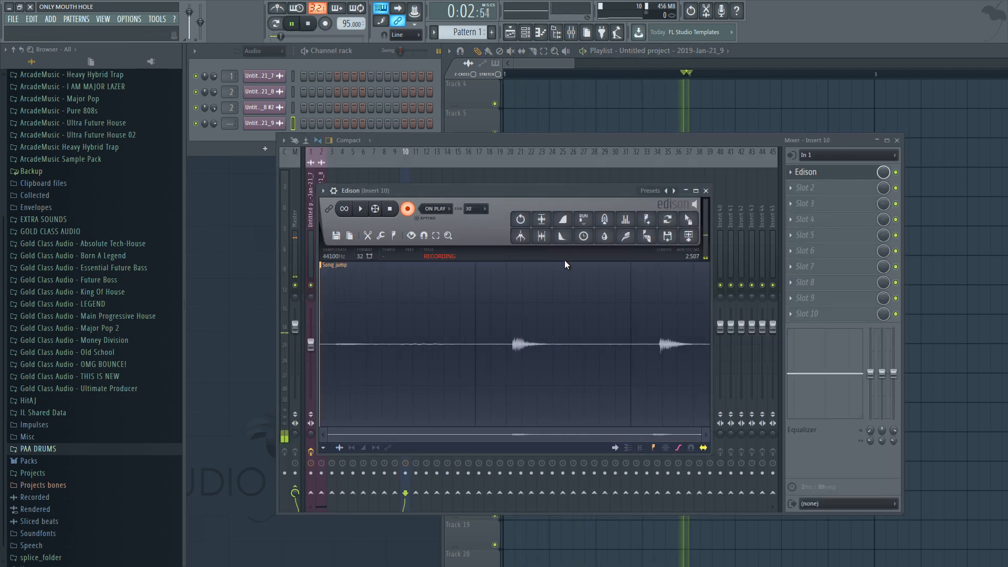
pyautogui.moveTo(689, 220); pyautogui.dragTo(672, 383)
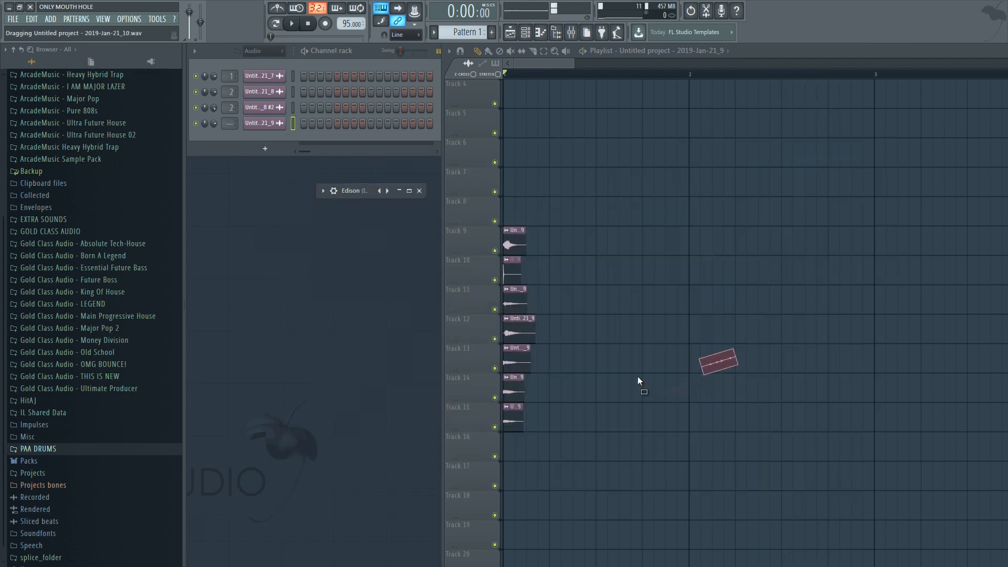
pyautogui.moveTo(703, 383); pyautogui.dragTo(595, 454)
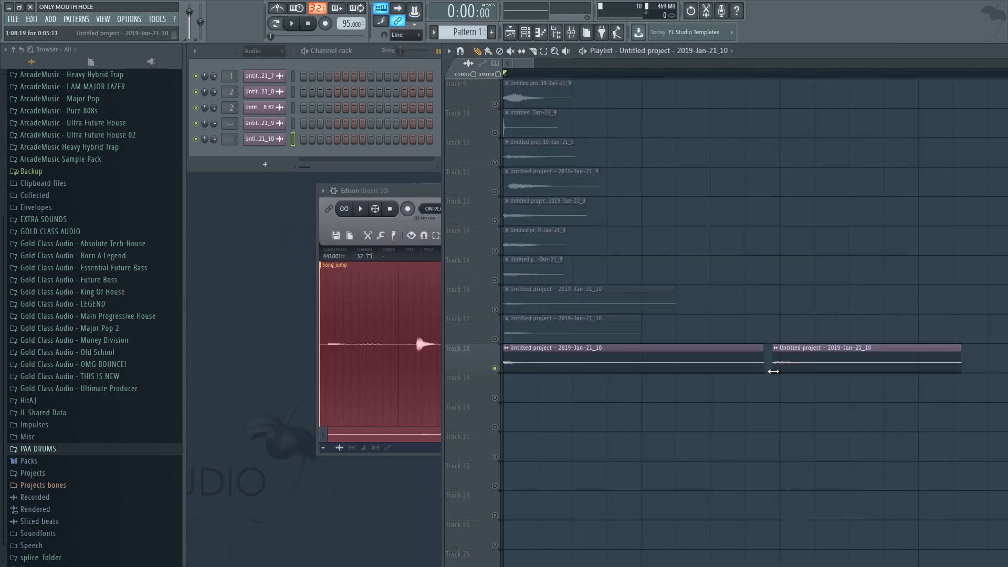
# Move the last slice of the new take to the start of bar 1 on Track 19 and audition it alone
pyautogui.moveTo(773, 371); pyautogui.dragTo(500, 398)
pyautogui.press('space')
pyautogui.press('space')
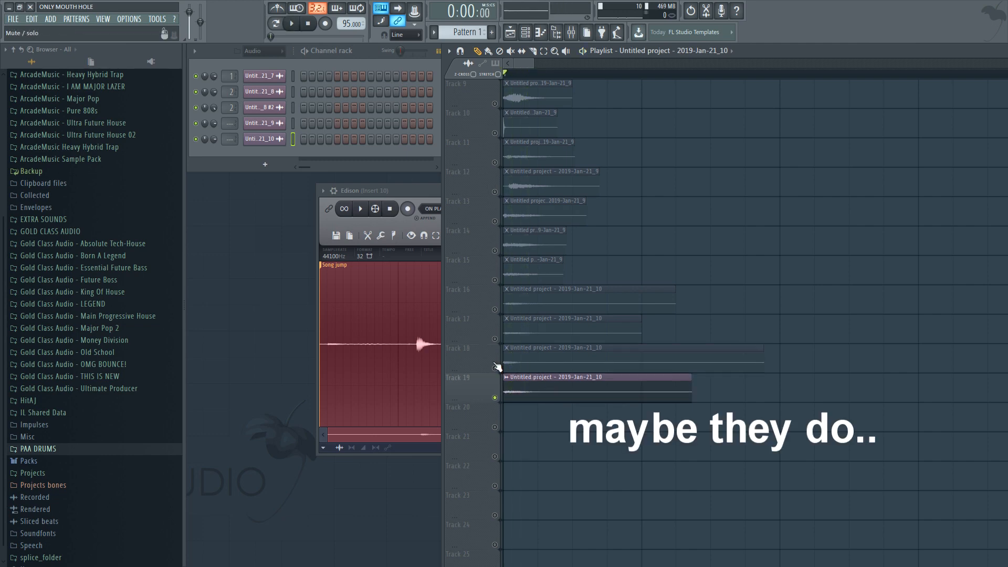
# Unmute Tracks 18, 17 and 16 one after another, playing the layered slices after each
pyautogui.click(494, 369)
pyautogui.press('space')
pyautogui.press('space')
pyautogui.click(495, 339)
pyautogui.press('space')
pyautogui.press('space')
pyautogui.click(495, 310)
pyautogui.press('space')
pyautogui.press('space')
# Normalize the newest recording's channel, lower its volume during playback, and listen to it with all the layers
pyautogui.doubleClick(543, 304)
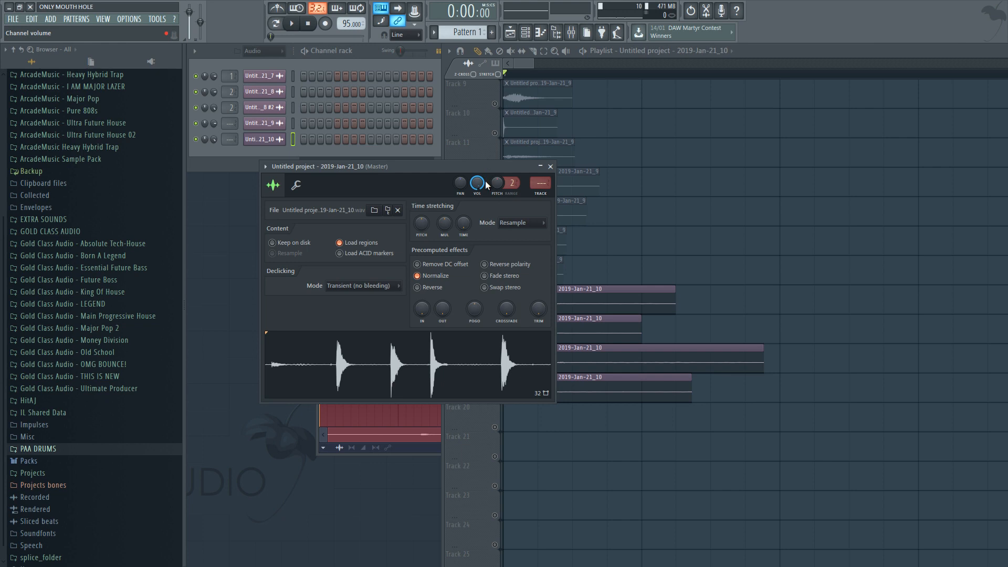
pyautogui.moveTo(482, 185); pyautogui.dragTo(478, 203)
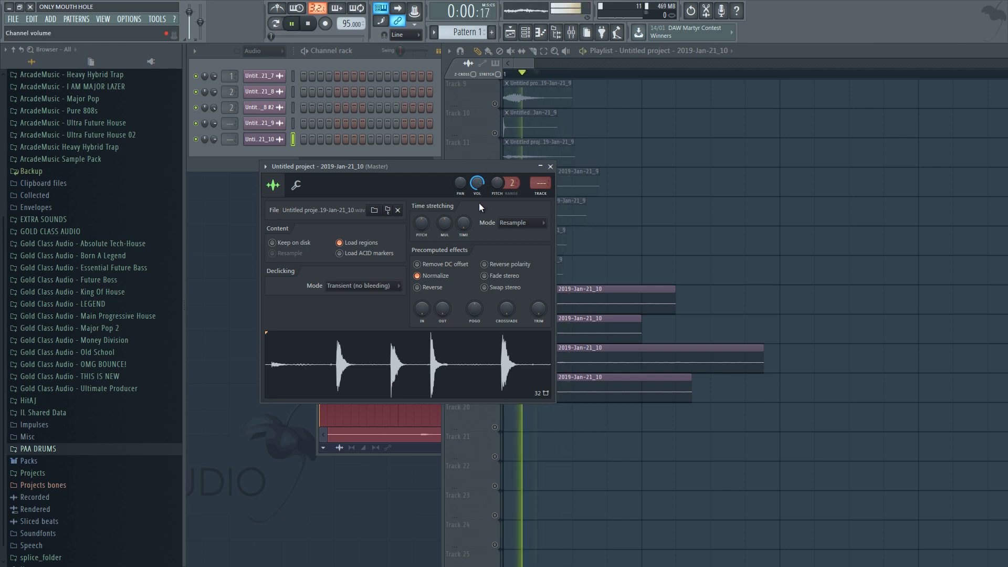
pyautogui.click(551, 166)
pyautogui.scroll(-2, 546, 74)
pyautogui.scroll(2, 572, 150)
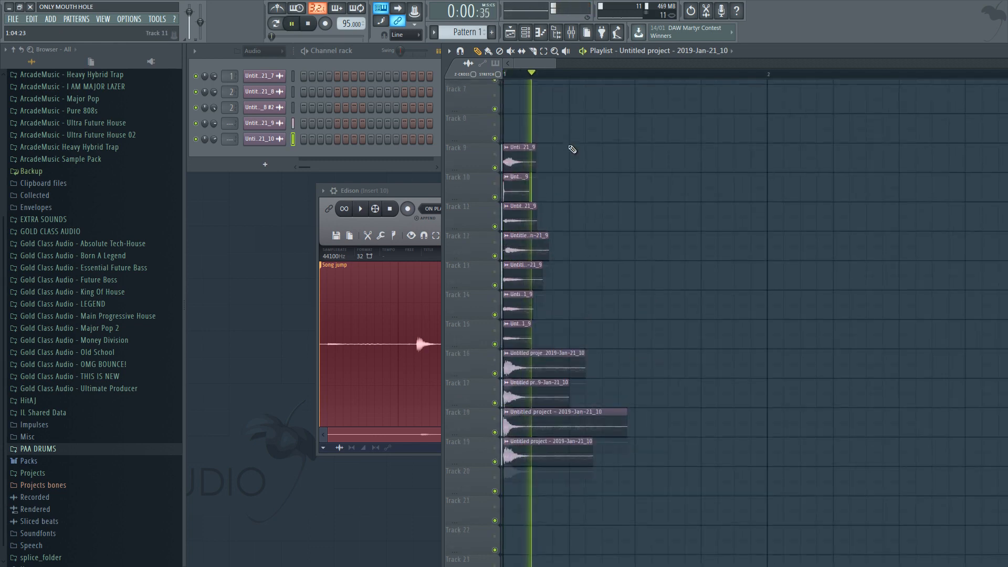
# Lower the newest recording's time-stretching pitch and replay the layered hit to check it
pyautogui.moveTo(423, 223); pyautogui.dragTo(425, 281)
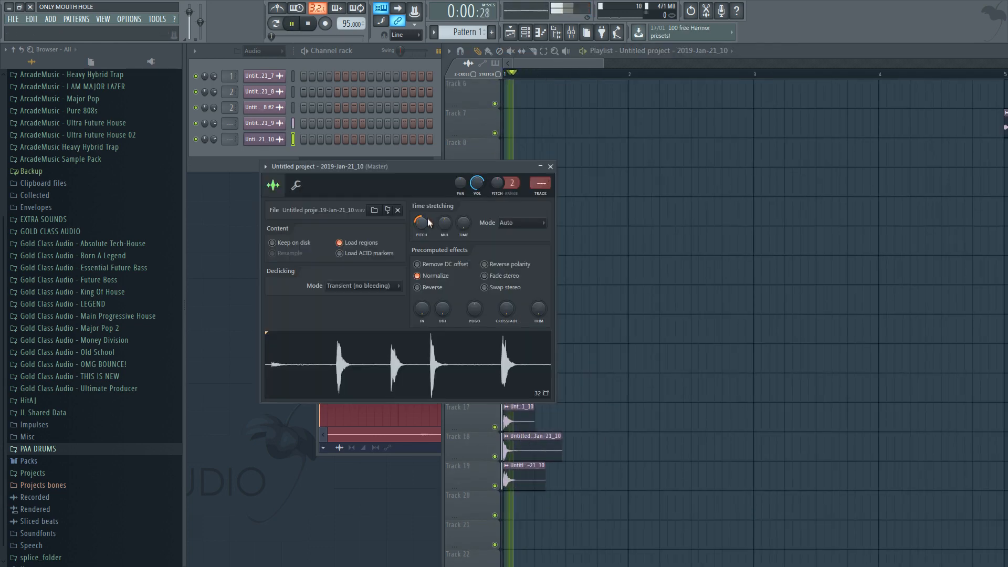
pyautogui.press('space')
pyautogui.press('space')
pyautogui.press('space')
pyautogui.press('space')
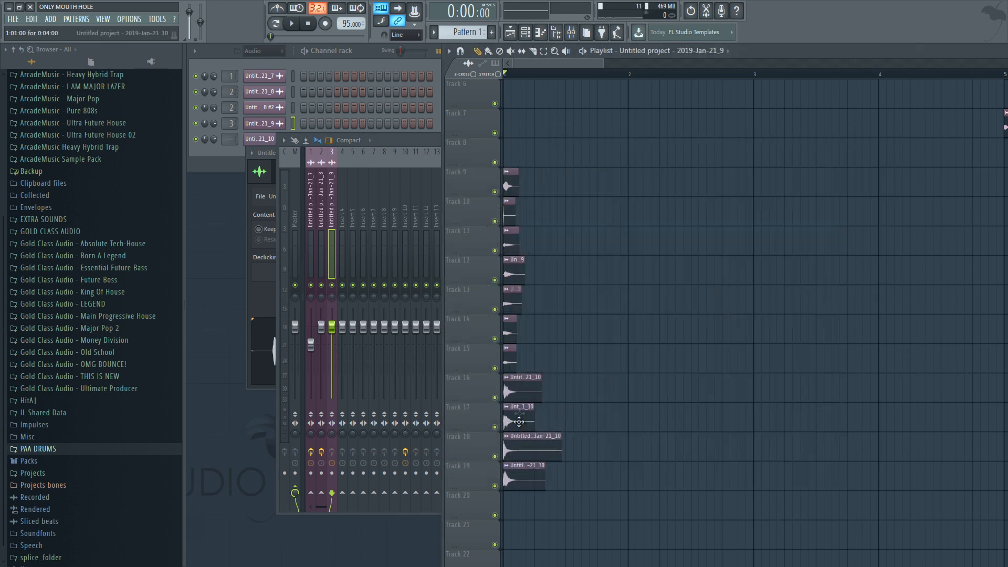
# Route the Track 16 to 19 recording to mixer track 3 and shape Fruity parametric EQ 2 with a low cut, mid boost and high-mid dip
pyautogui.click(521, 413)
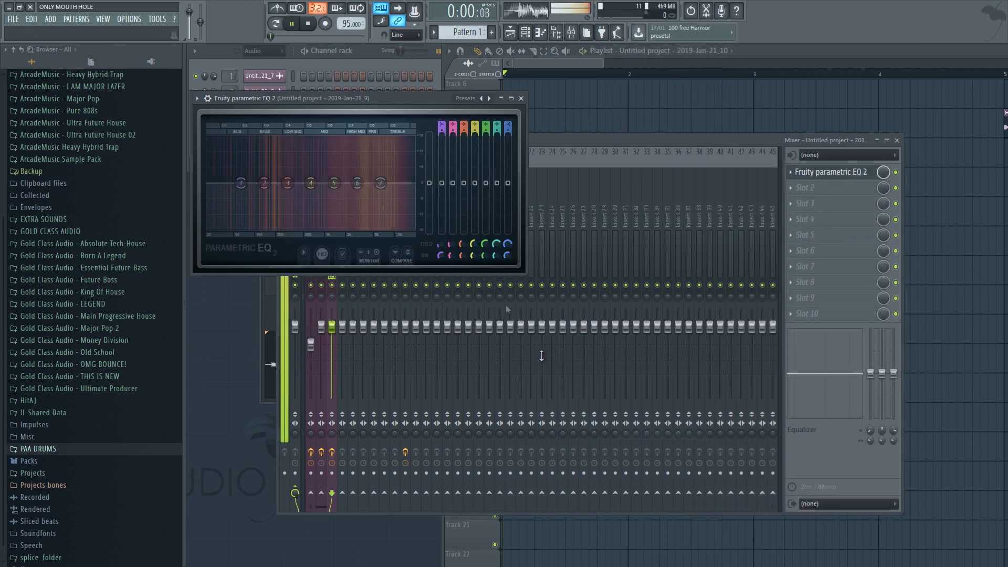
pyautogui.moveTo(358, 183); pyautogui.dragTo(369, 205)
pyautogui.moveTo(311, 183); pyautogui.dragTo(337, 141)
pyautogui.press('space')
pyautogui.moveTo(381, 183); pyautogui.dragTo(375, 193)
pyautogui.moveTo(261, 237); pyautogui.dragTo(262, 197)
pyautogui.moveTo(441, 127); pyautogui.dragTo(441, 143)
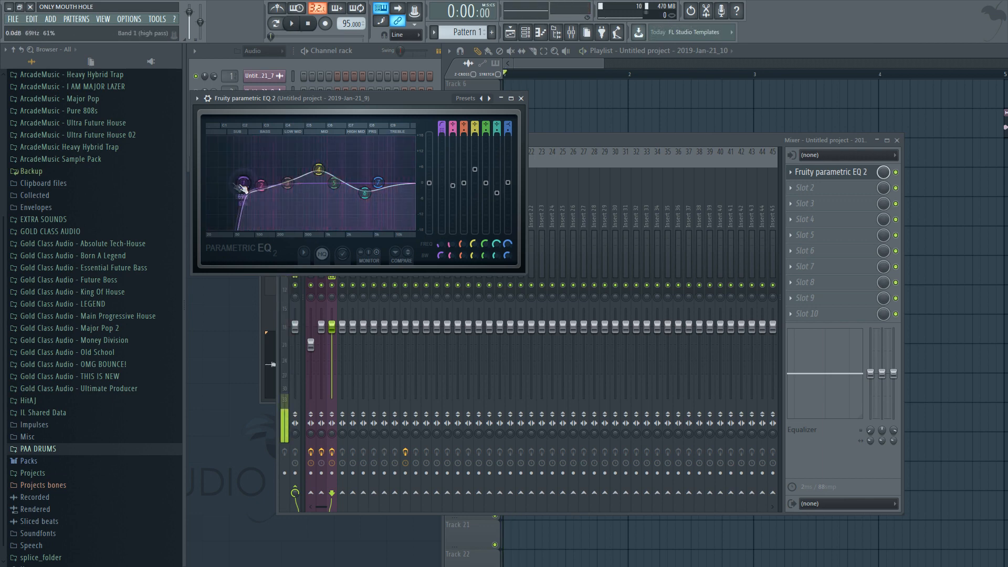
pyautogui.moveTo(238, 184); pyautogui.dragTo(242, 188)
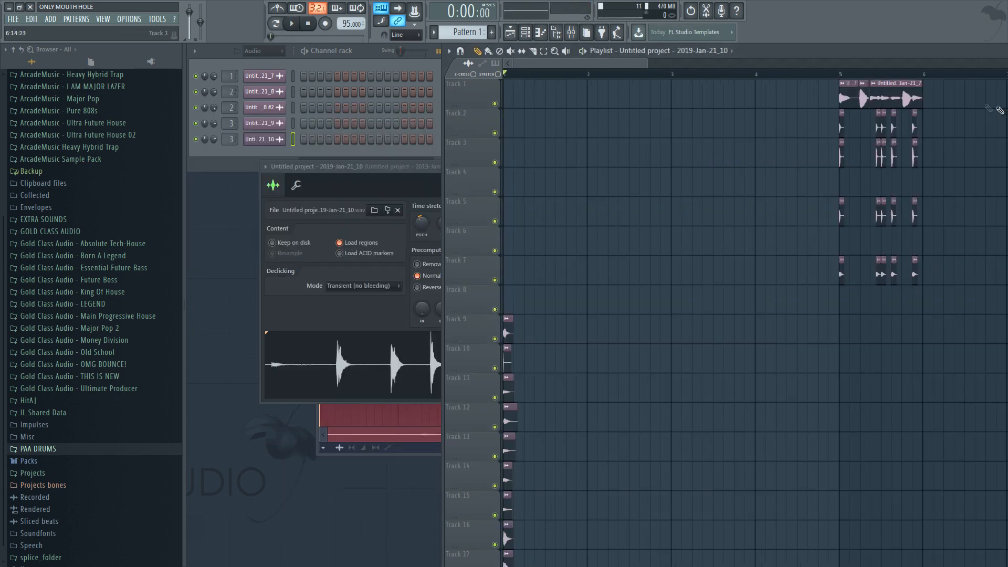
# Move the bar 5 clips back to bar 1 and shift the layered hits on Tracks 9 to 19 to beat 2
pyautogui.moveTo(963, 95); pyautogui.dragTo(792, 265)
pyautogui.moveTo(852, 84); pyautogui.dragTo(516, 69)
pyautogui.scroll(-2, 631, 313)
pyautogui.scroll(3, 549, 226)
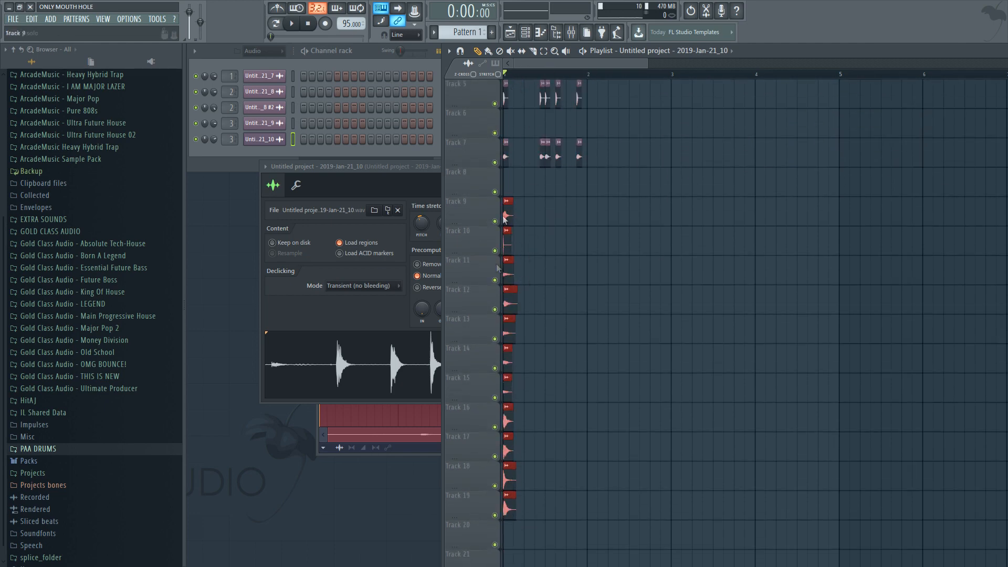
pyautogui.moveTo(508, 212); pyautogui.dragTo(526, 214)
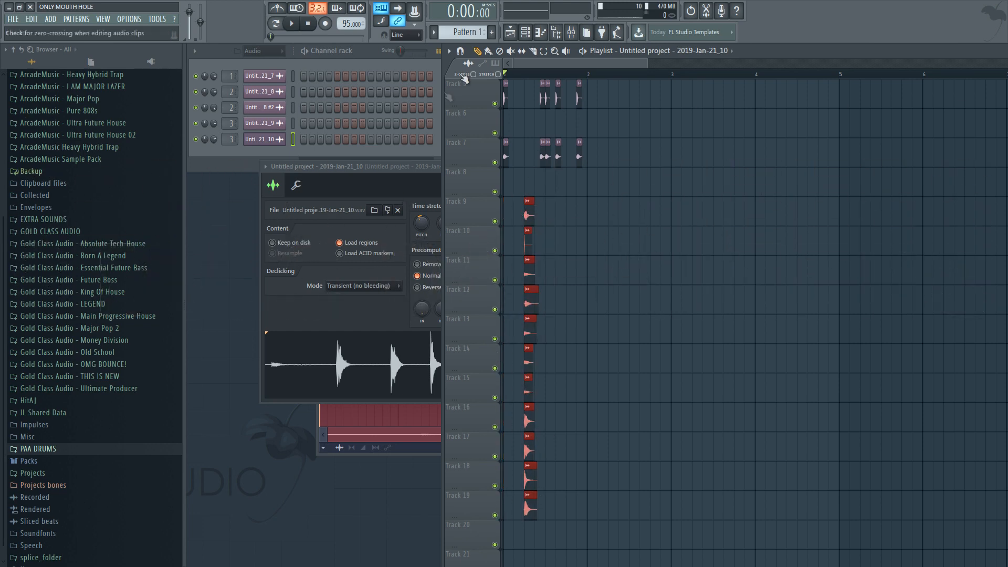
# Copy the layered hits on Tracks 9 to 19 to beat 4 of bar 1 and play the resulting rhythm
pyautogui.scroll(2, 538, 126)
pyautogui.press('space')
pyautogui.press('space')
pyautogui.moveTo(530, 216); pyautogui.dragTo(596, 214)
pyautogui.scroll(-3, 578, 80)
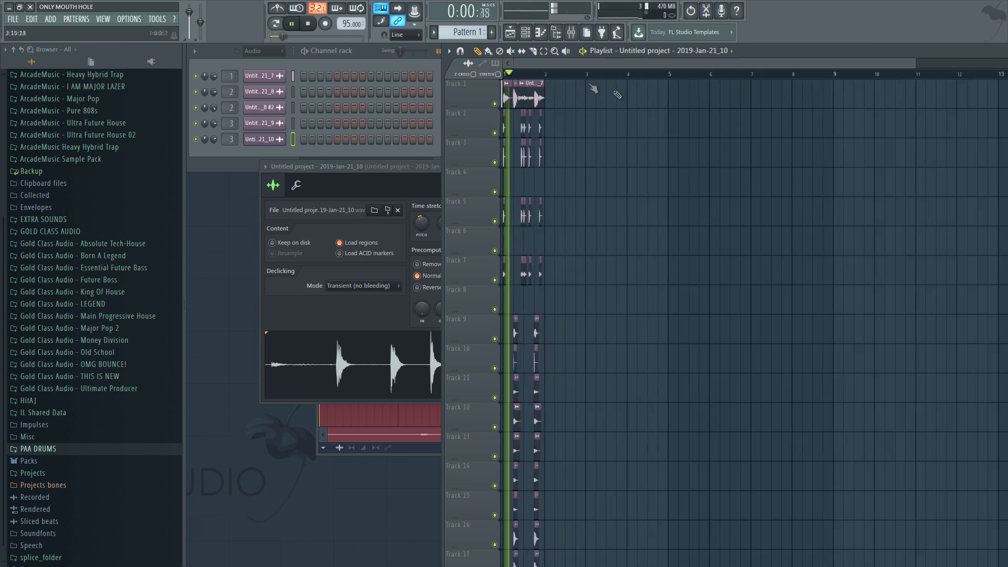
pyautogui.scroll(3, 546, 79)
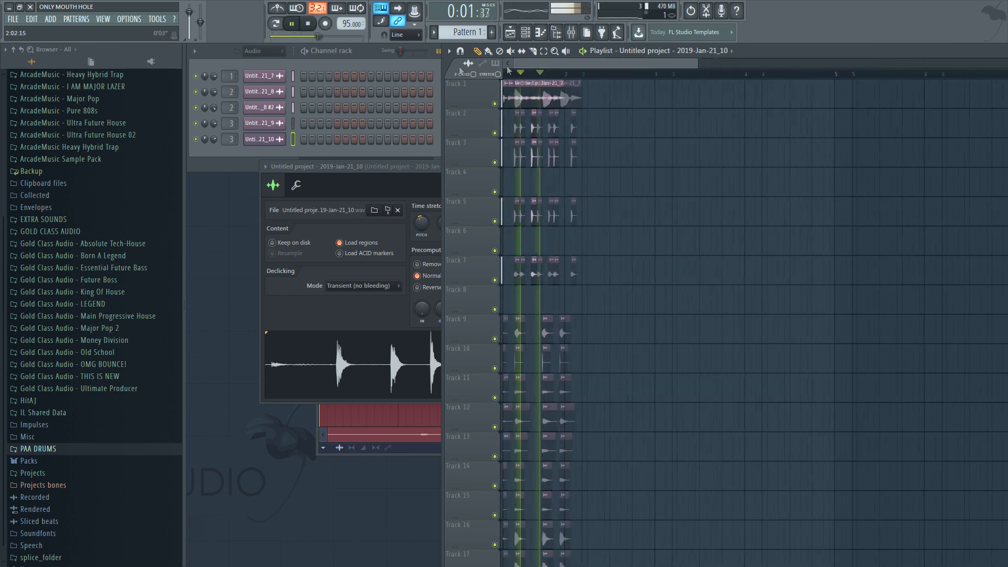
pyautogui.scroll(-3, 580, 79)
pyautogui.scroll(-4, 619, 164)
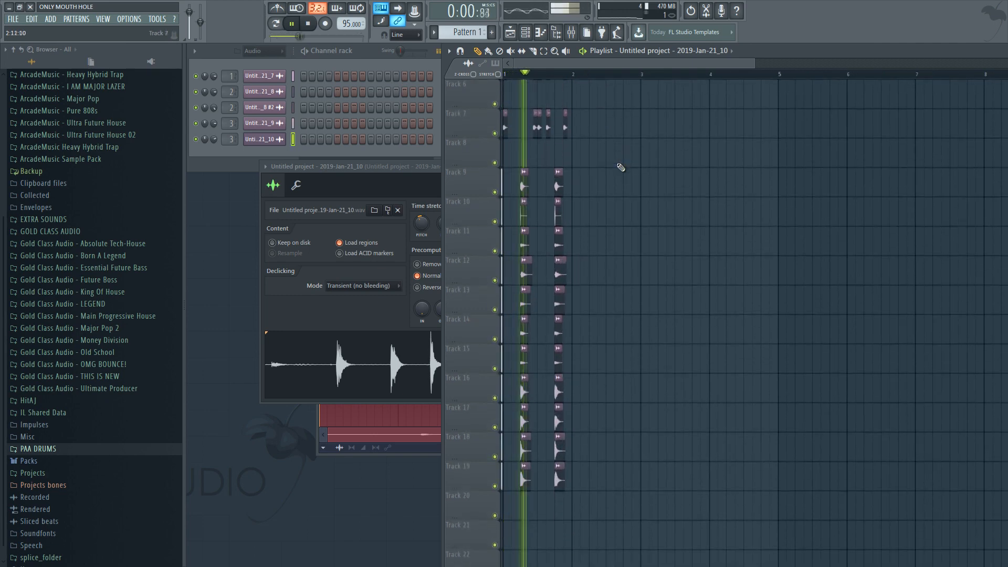
pyautogui.scroll(4, 622, 287)
pyautogui.press('space')
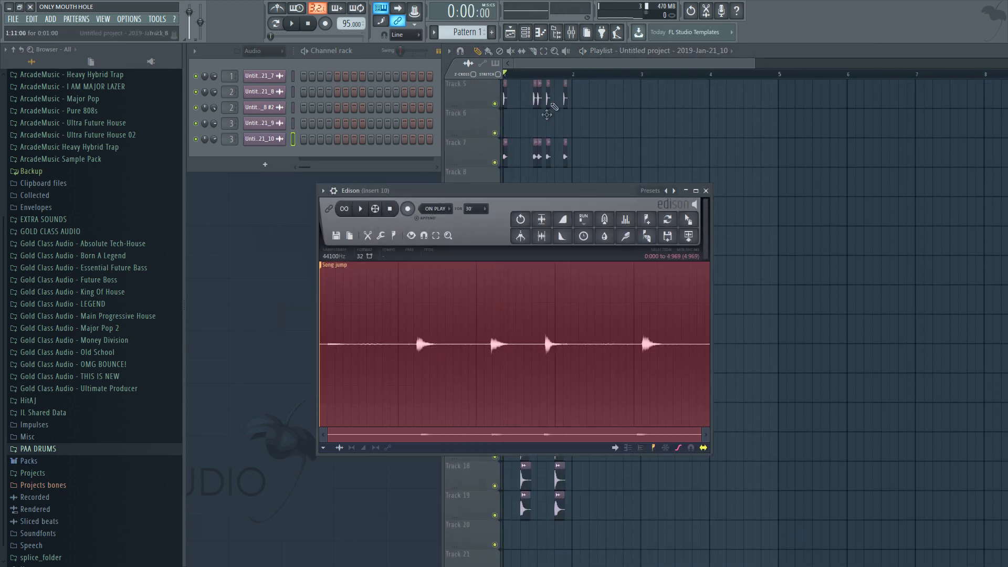
# Add a newly recorded Edison take of mouth hits to the playlist and lengthen its Track 6 slice at bar 2
pyautogui.click(407, 208)
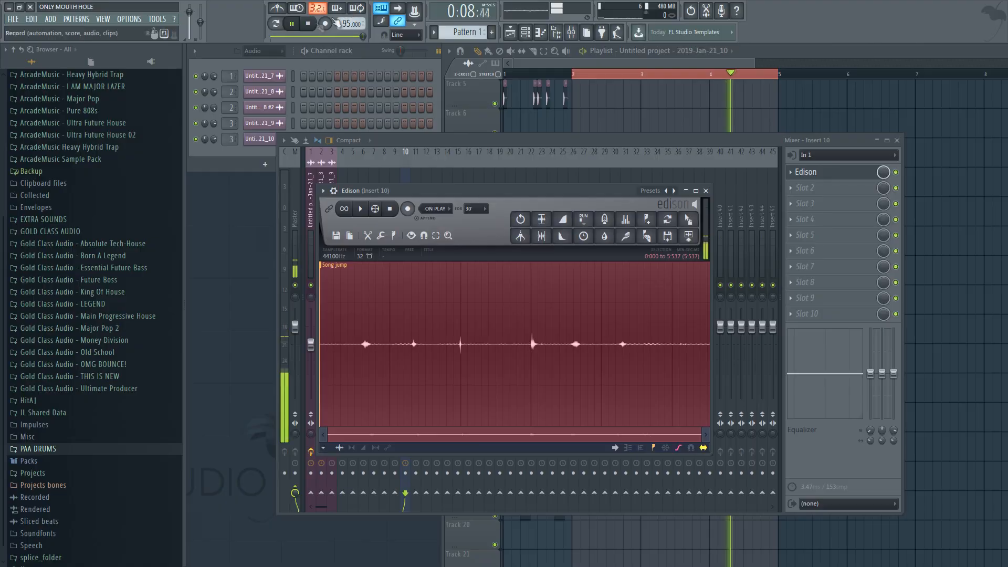
pyautogui.click(690, 218)
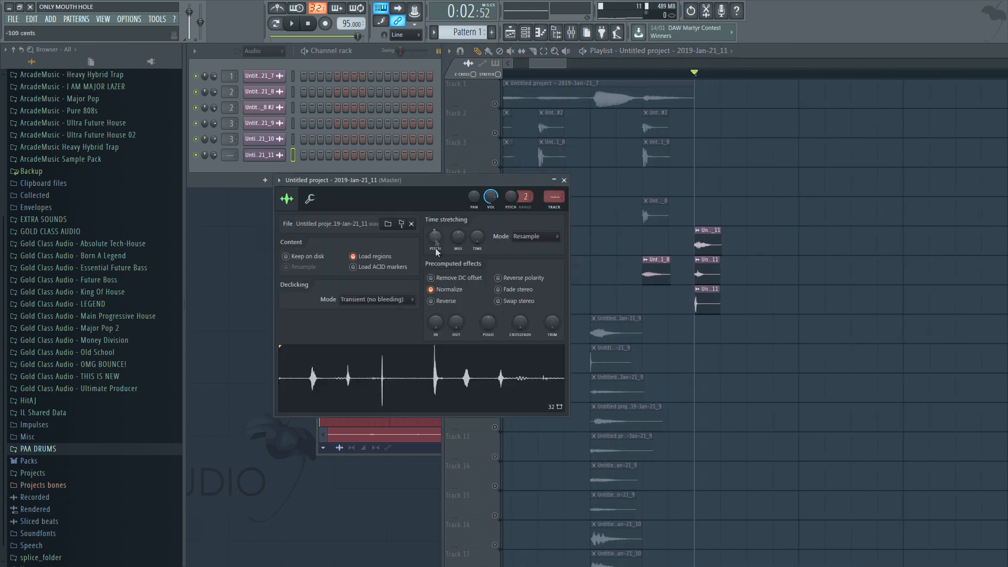
pyautogui.moveTo(720, 245); pyautogui.dragTo(776, 245)
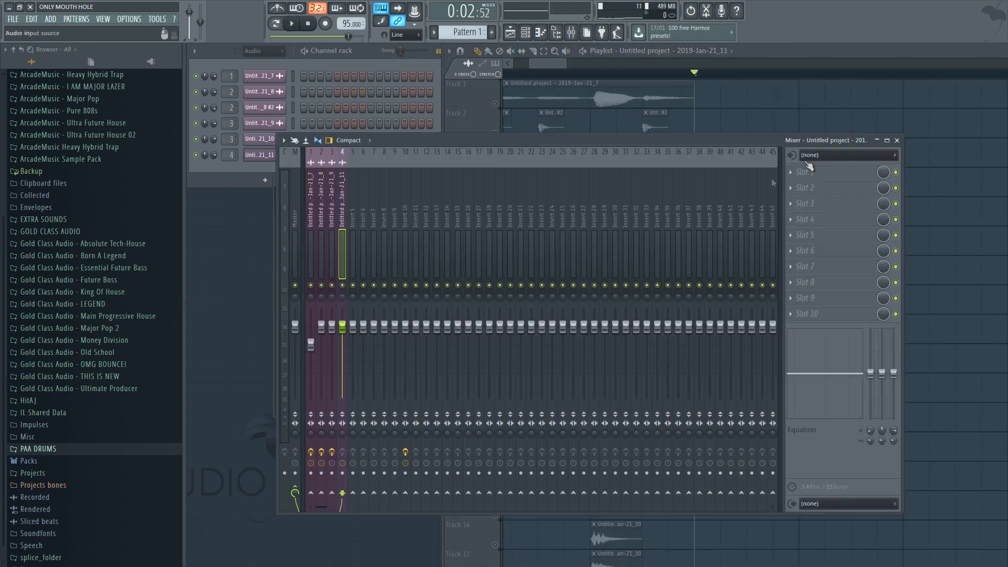
# Load Fruity Reeverb in the first effect slot of mixer track 4
pyautogui.click(804, 173)
pyautogui.moveTo(805, 186)
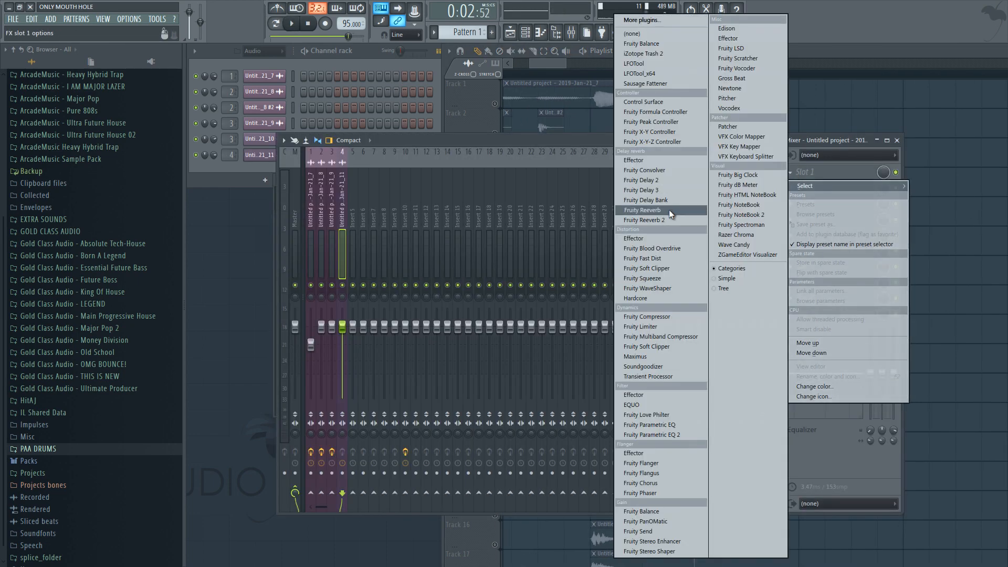
pyautogui.click(643, 210)
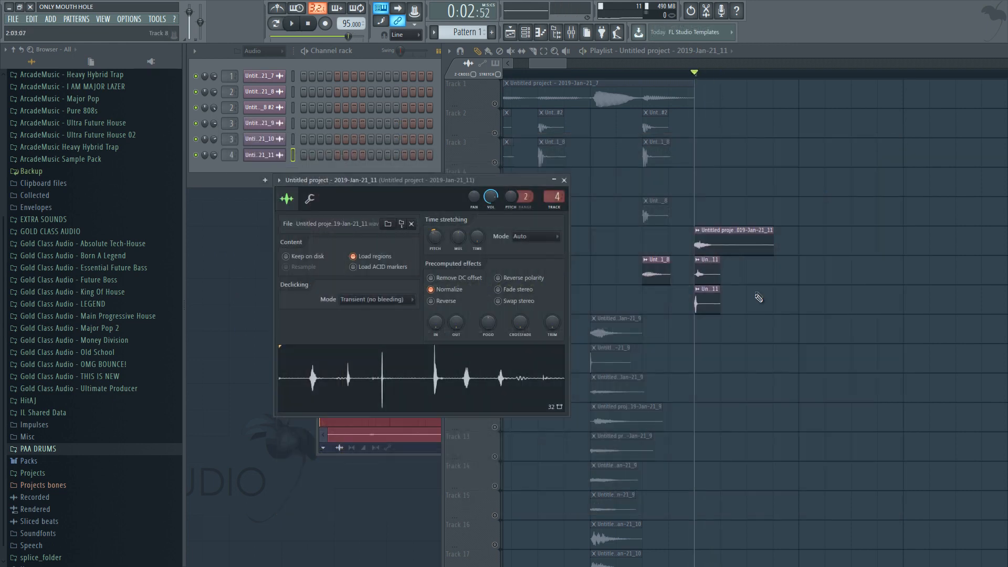
# Trim the Track 6 slice at bar 2 and play the layered hits on Tracks 6 to 8
pyautogui.moveTo(770, 250)
pyautogui.mouseDown()
pyautogui.moveTo(741, 250)
pyautogui.moveTo(710, 294)
pyautogui.moveTo(766, 272)
pyautogui.moveTo(772, 247)
pyautogui.mouseUp()
pyautogui.scroll(4, 720, 254)
pyautogui.press('space')
pyautogui.press('space')
pyautogui.scroll(-3, 721, 84)
# Duplicate the short hits at bar 2 half a beat further on, removing the Track 8 copy, and play them
pyautogui.hotkey('ctrl', 'b')
pyautogui.press('space')
pyautogui.press('space')
pyautogui.press('space')
pyautogui.press('space')
pyautogui.press('space')
pyautogui.press('space')
pyautogui.keyDown('ctrl'); pyautogui.click(776, 85); pyautogui.keyUp('ctrl')
pyautogui.press('space')
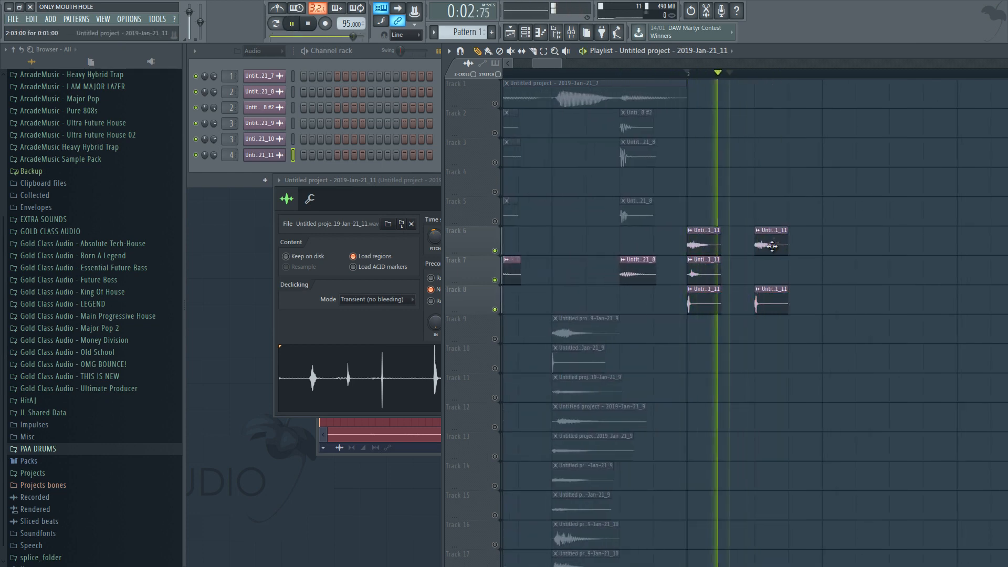
pyautogui.rightClick(761, 294)
pyautogui.press('space')
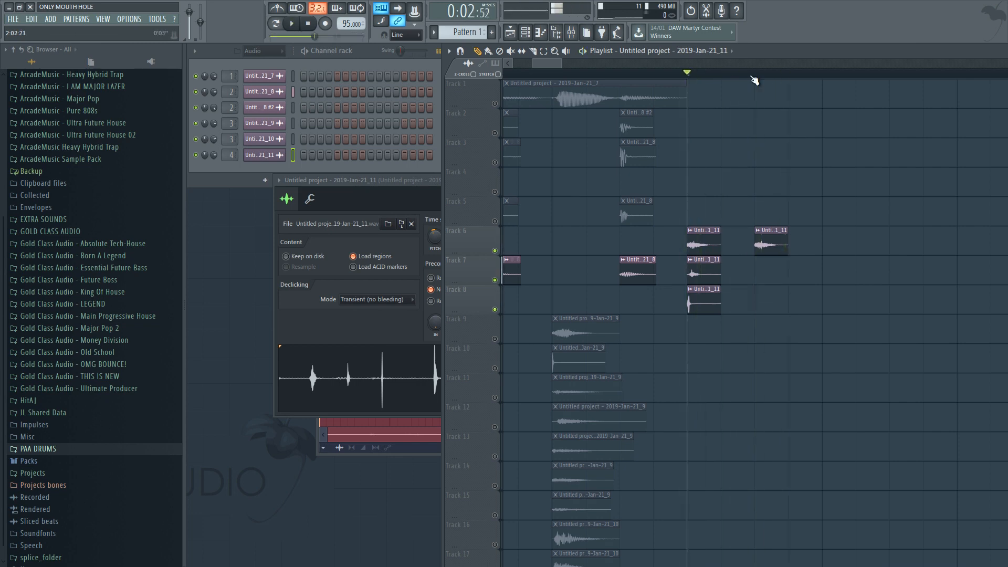
# Select the short hits on Tracks 6 to 8 at bar 2 and repeat them until they fill one bar
pyautogui.scroll(-3, 754, 81)
pyautogui.moveTo(754, 310); pyautogui.dragTo(708, 242)
pyautogui.press('space')
pyautogui.hotkey('ctrl', 'b')
pyautogui.hotkey('ctrl', 'b')
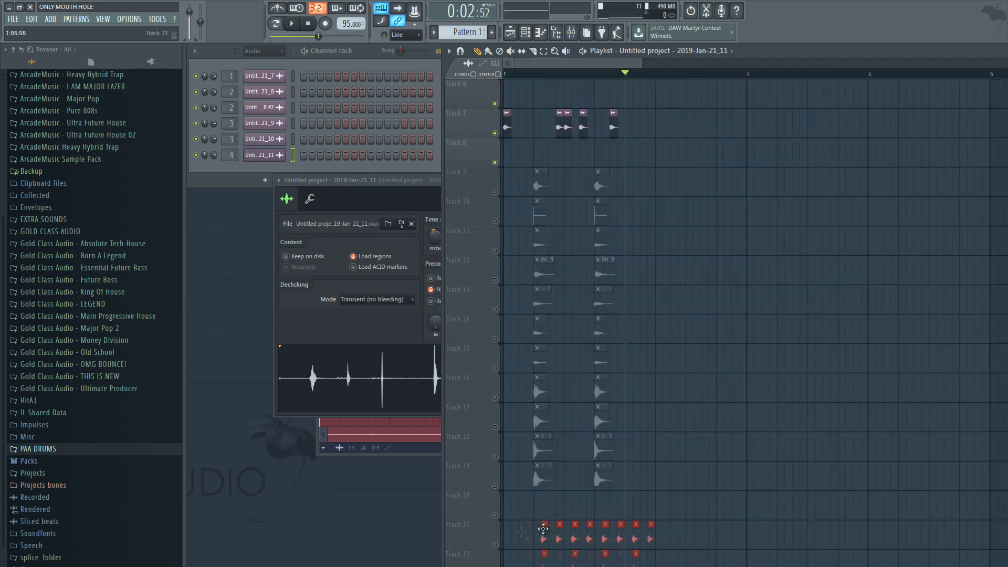
# Place the repeated hit pattern at bar 1 on Tracks 21 to 23, unmute the other tracks and play the full rhythm
pyautogui.scroll(-4, 702, 497)
pyautogui.rightClick(495, 428)
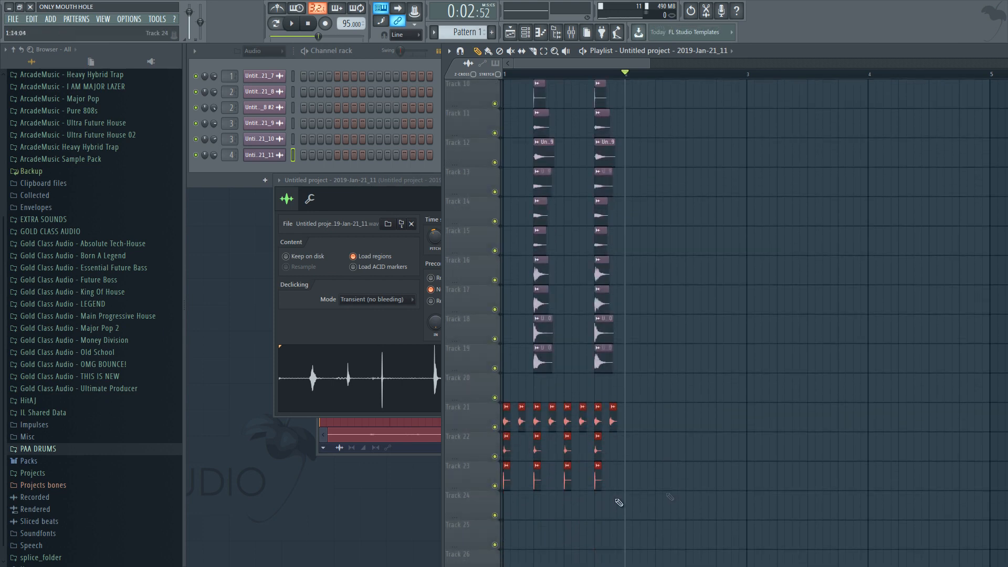
pyautogui.scroll(5, 551, 367)
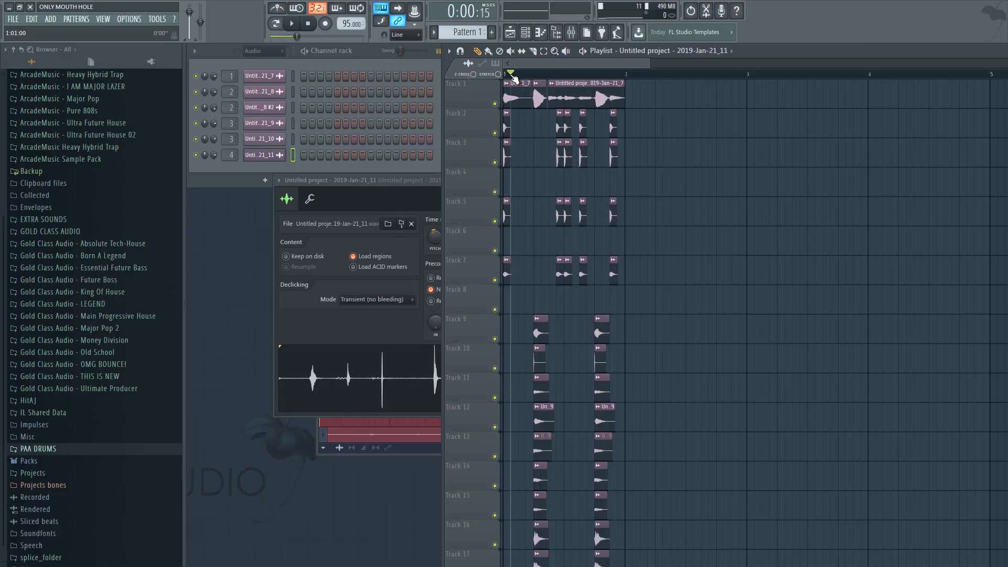
pyautogui.press('space')
pyautogui.scroll(-5, 682, 221)
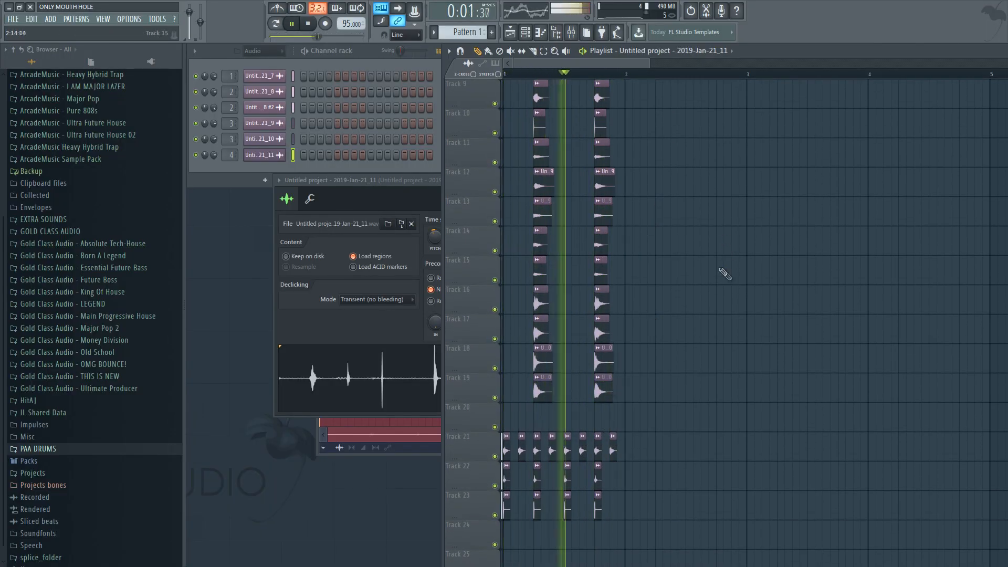
pyautogui.scroll(-2, 733, 263)
pyautogui.press('space')
pyautogui.scroll(-4, 666, 303)
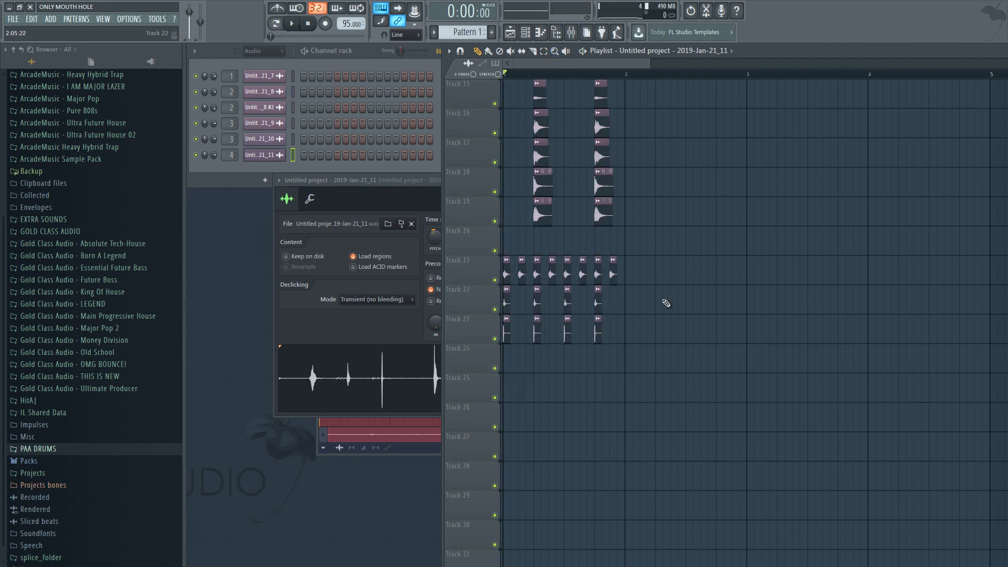
# Duplicate all of the bar 1 clips into bar 2 and save the project
pyautogui.moveTo(672, 356); pyautogui.dragTo(414, 3)
pyautogui.hotkey('ctrl', 'b')
pyautogui.scroll(6, 628, 76)
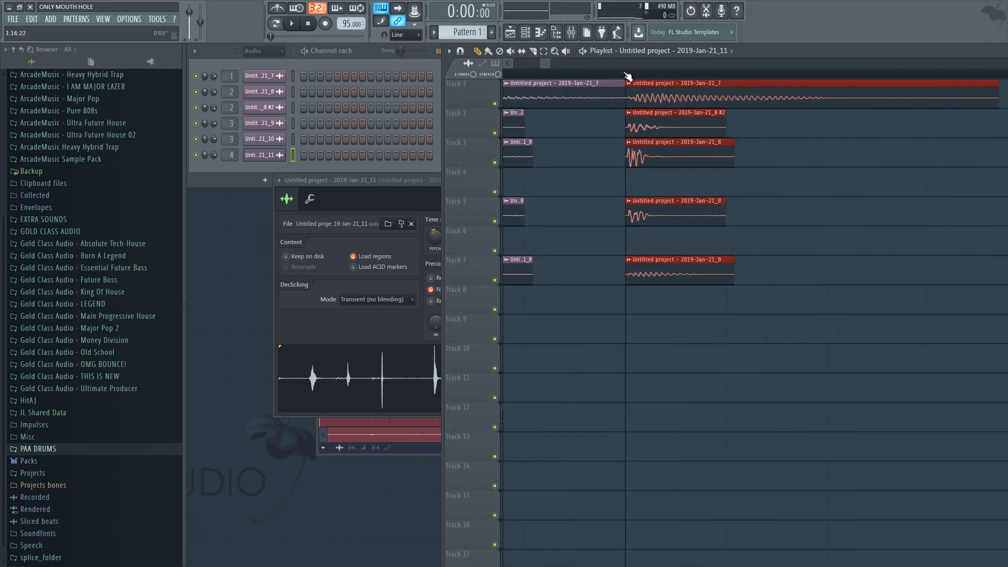
pyautogui.scroll(-6, 627, 76)
pyautogui.hotkey('ctrl', 's')
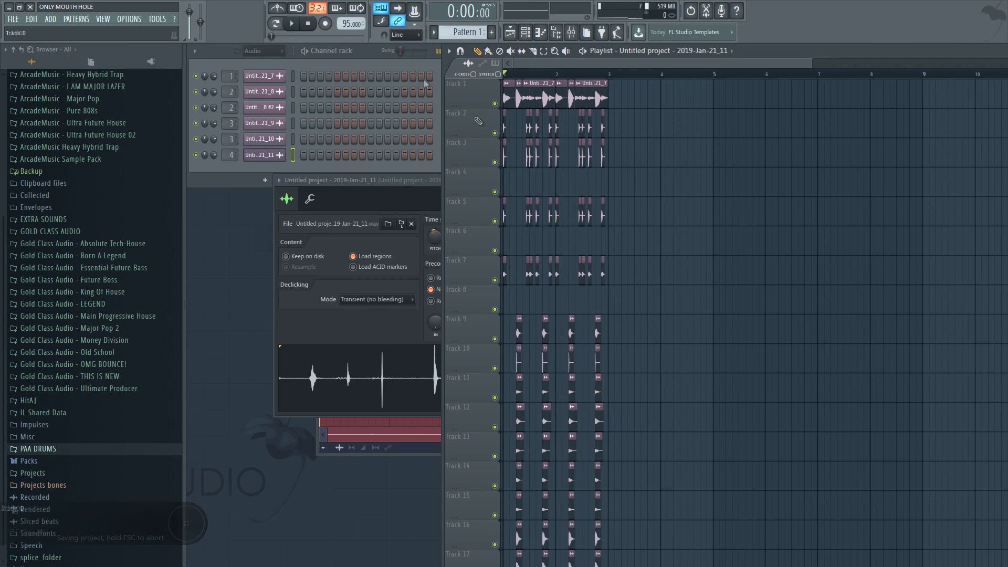
# Close the sample settings and Edison windows and delete the leftover slice on Track 6 just before bar 5
pyautogui.scroll(-2, 689, 231)
pyautogui.doubleClick(556, 203)
pyautogui.click(563, 180)
pyautogui.click(703, 182)
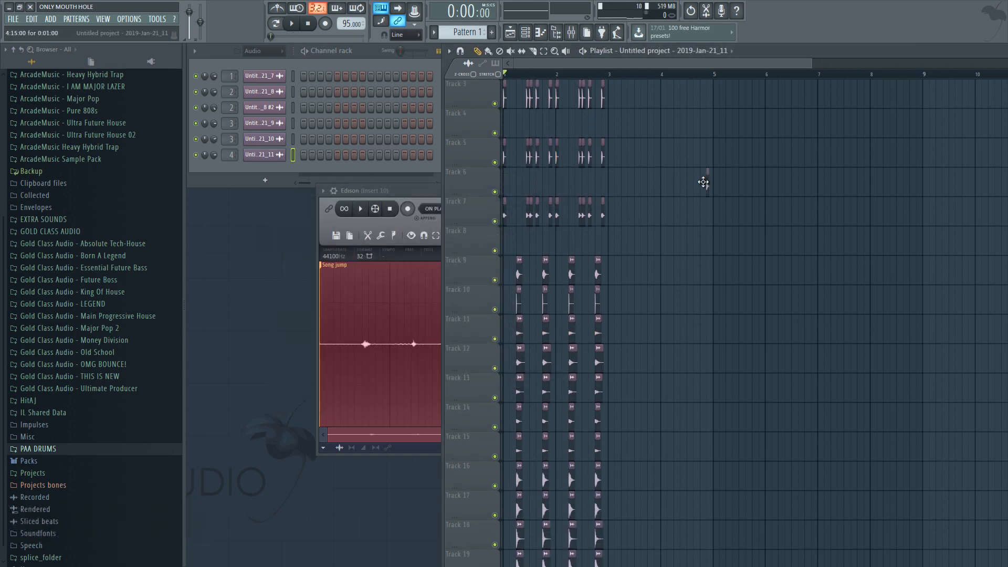
pyautogui.click(429, 193)
pyautogui.click(707, 192)
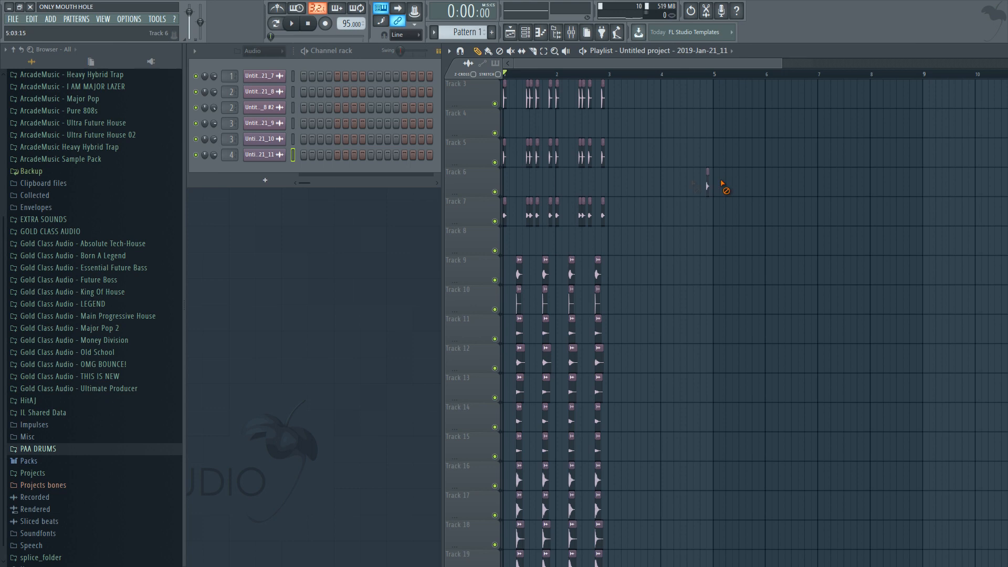
pyautogui.scroll(-3, 693, 185)
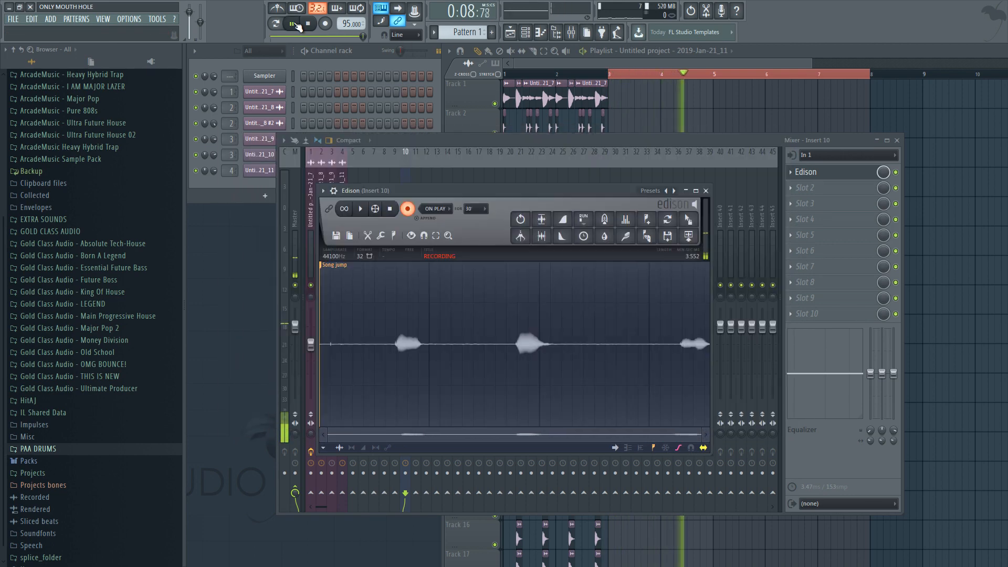
# Add the newly recorded Edison take of mouth sounds to Track 2, move it to about bar 8 and play the beat
pyautogui.click(389, 209)
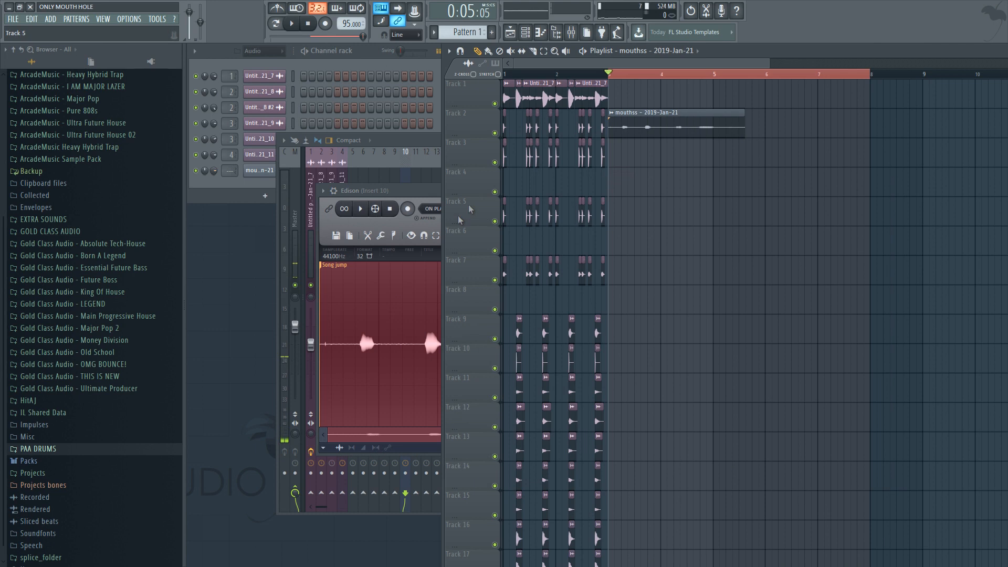
pyautogui.click(427, 198)
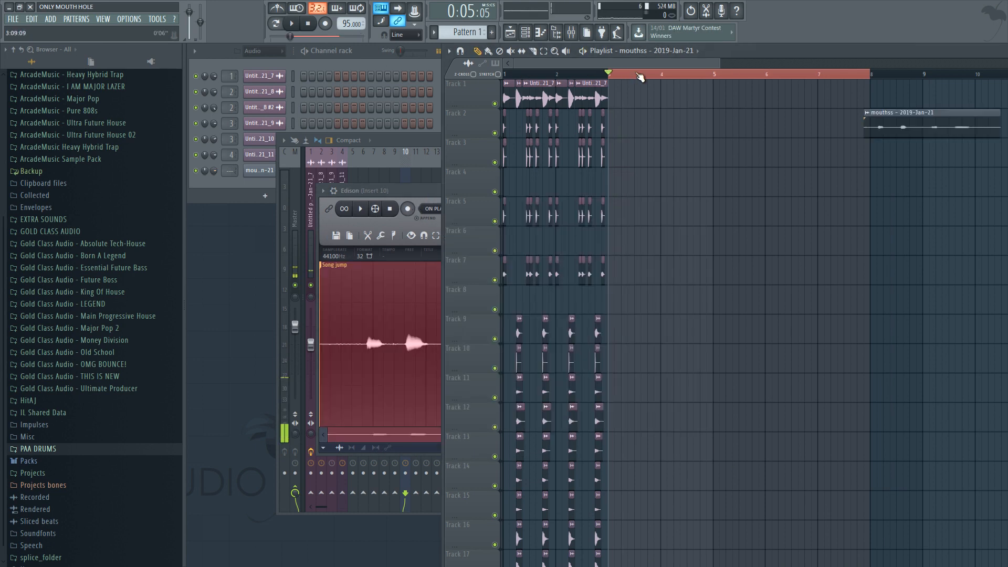
pyautogui.click(588, 80)
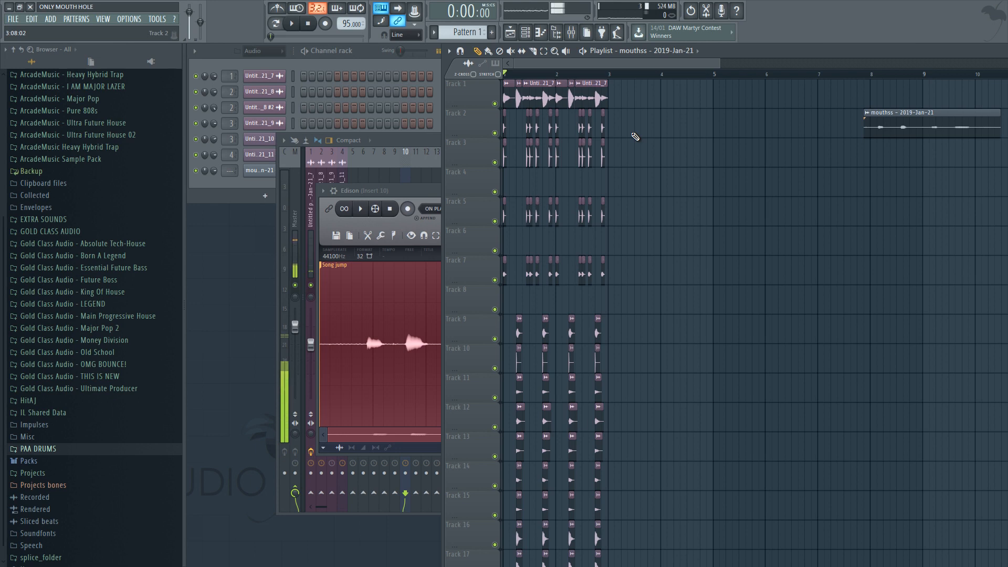
pyautogui.press('space')
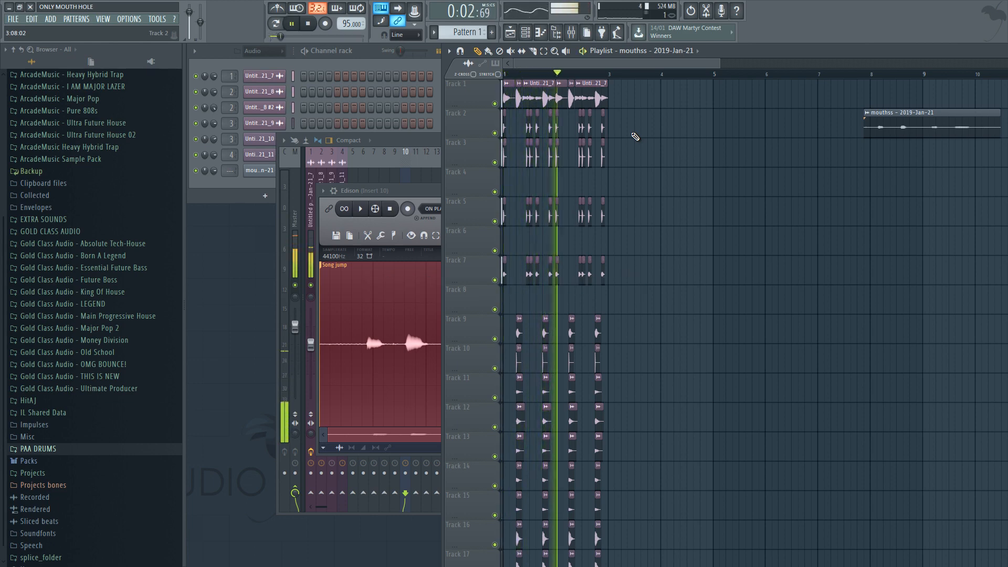
pyautogui.press('space')
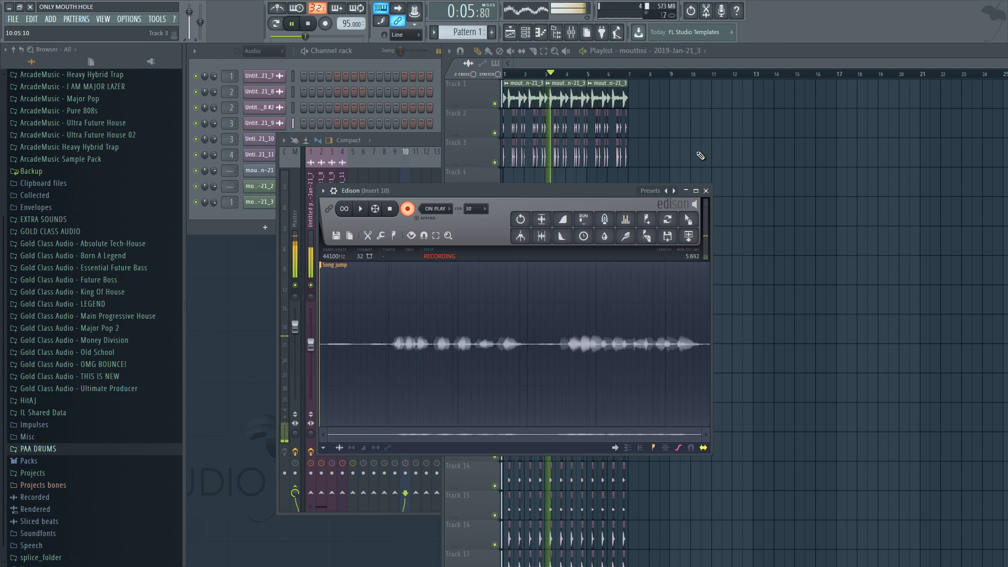
# Finish the Edison vocal recording, place the take on Track 4 at bar 1 and normalize it
pyautogui.press('space')
pyautogui.click(667, 219)
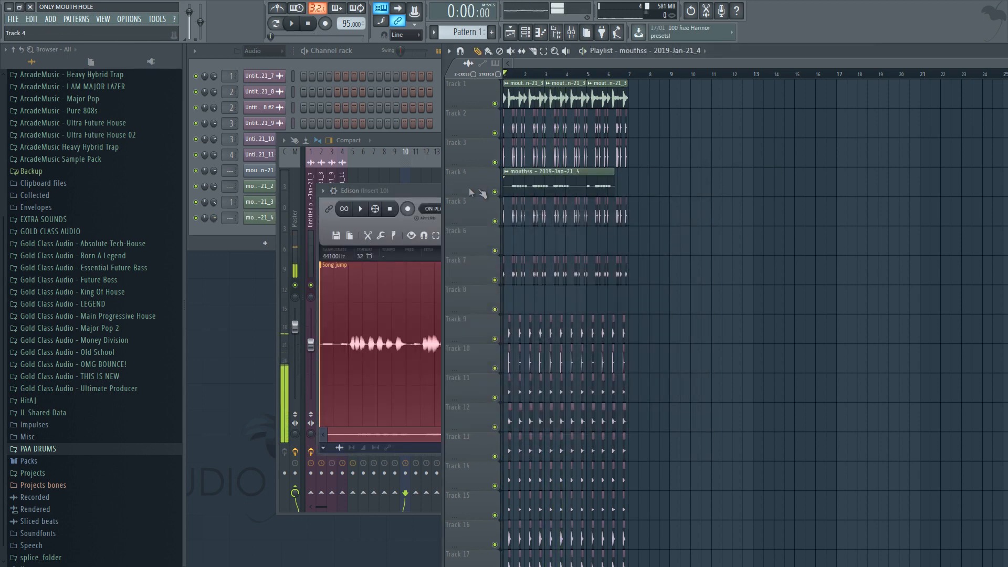
pyautogui.doubleClick(525, 184)
pyautogui.click(399, 238)
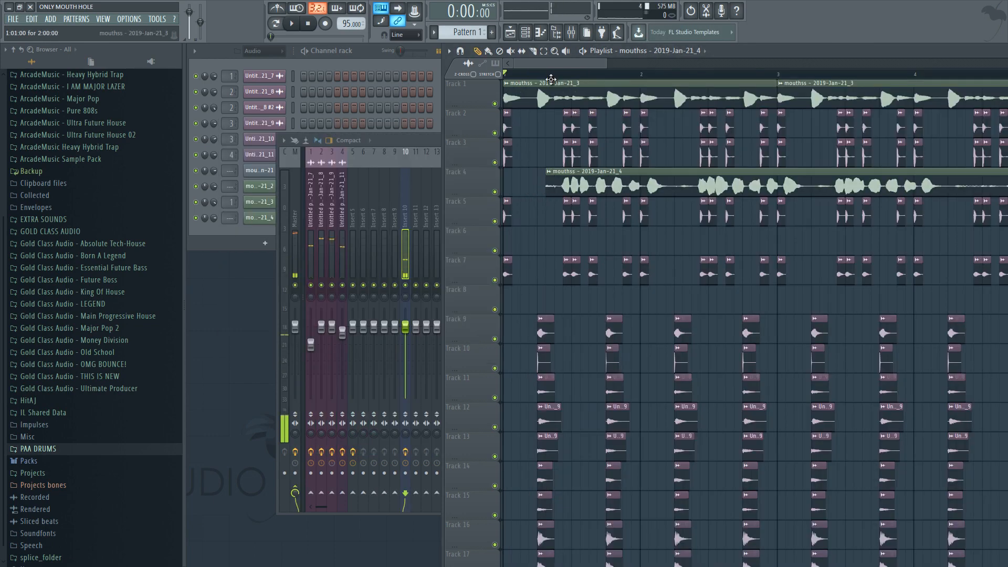
# Shift the Track 4 vocal take slightly earlier to line up with the beat and play it
pyautogui.scroll(4, 555, 79)
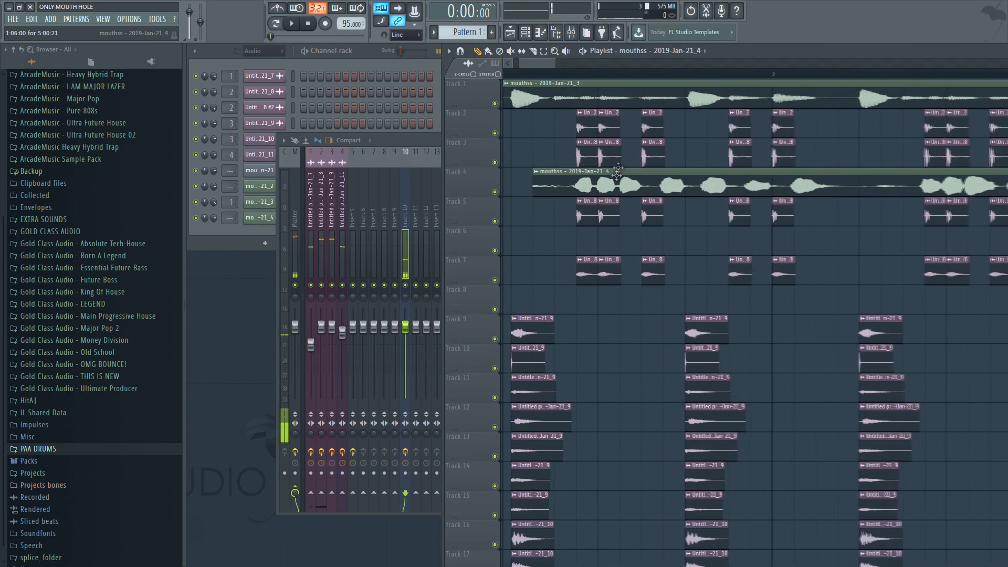
pyautogui.moveTo(615, 170); pyautogui.dragTo(589, 173)
pyautogui.press('space')
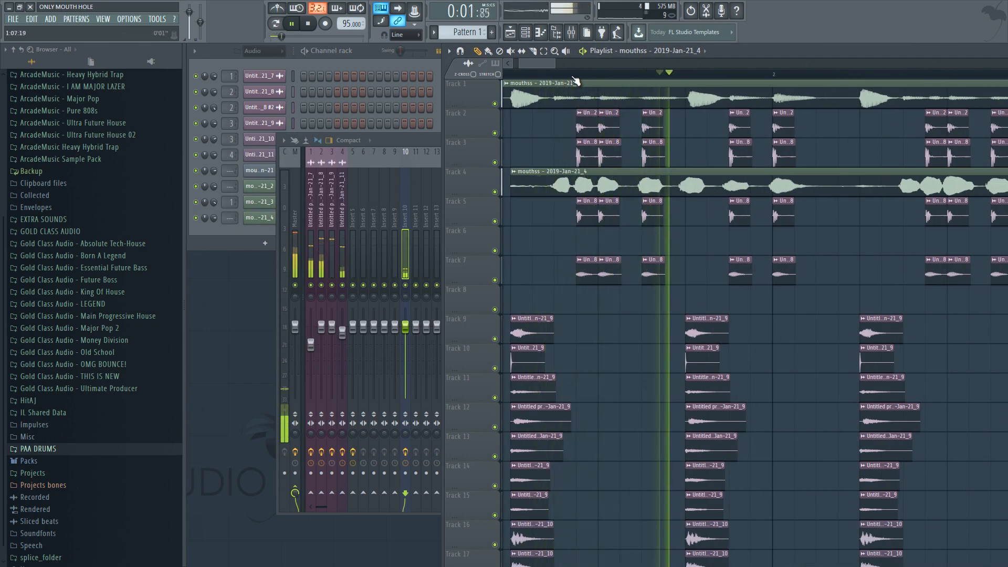
pyautogui.scroll(-3, 574, 82)
pyautogui.scroll(-5, 574, 80)
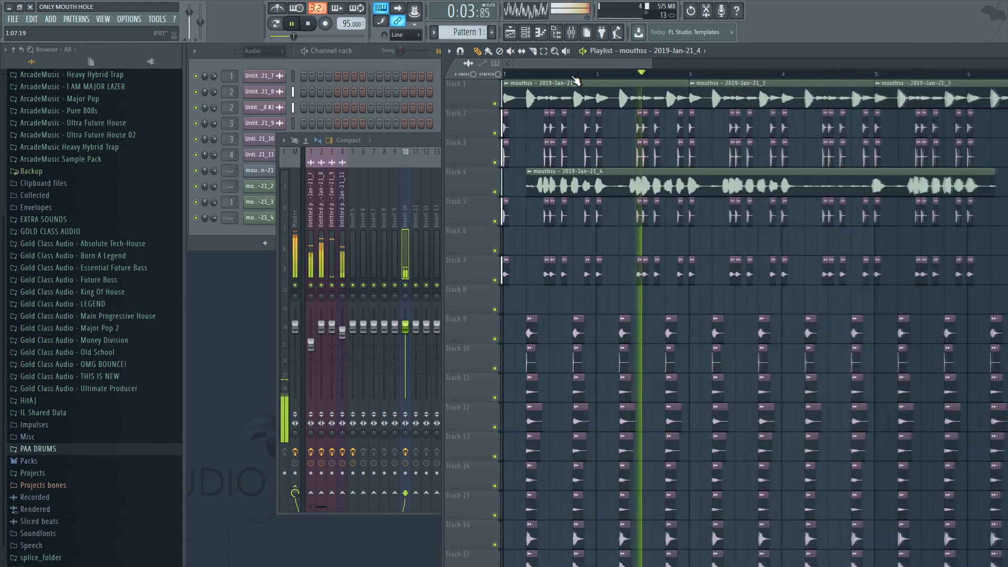
pyautogui.press('space')
# Slice the Track 4 vocal take, move its short opening sound to bar 5 and play from there
pyautogui.scroll(3, 601, 80)
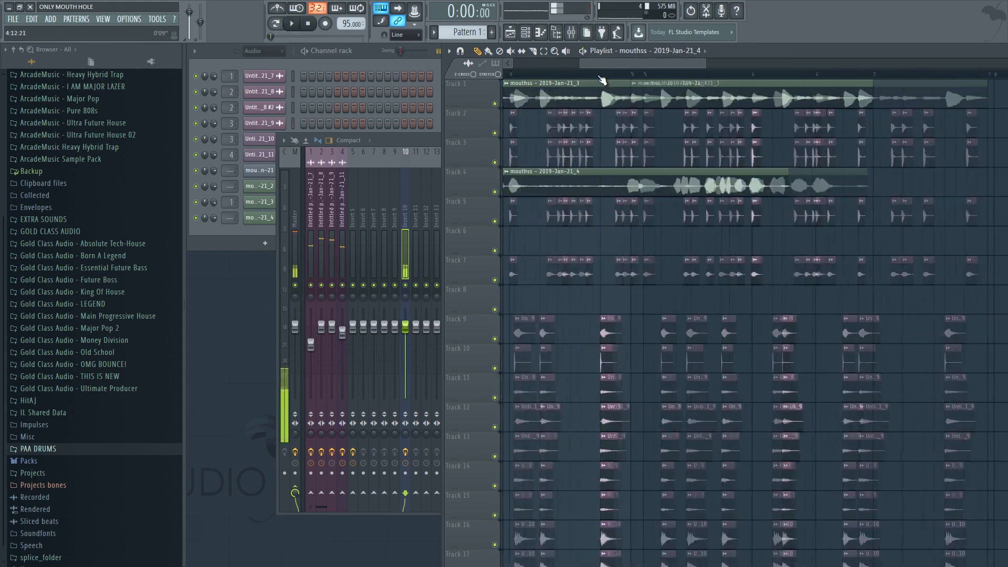
pyautogui.scroll(-5, 557, 80)
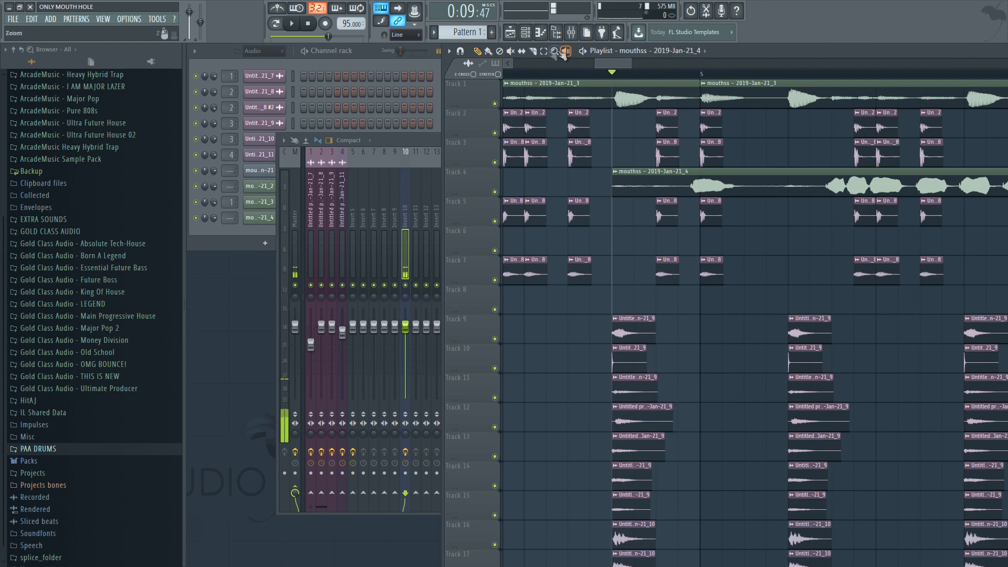
pyautogui.moveTo(638, 170); pyautogui.dragTo(723, 184)
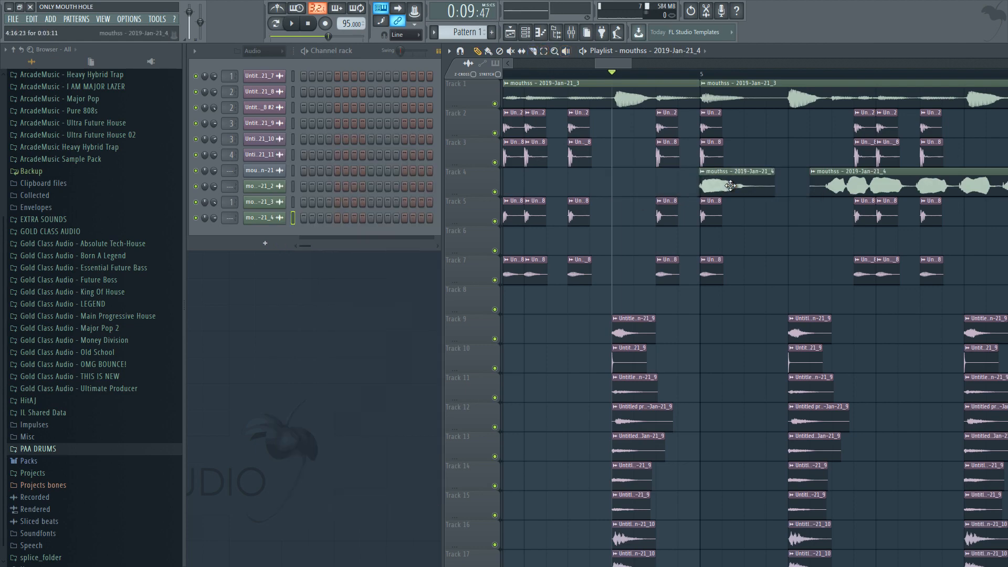
pyautogui.click(702, 74)
pyautogui.press('space')
pyautogui.scroll(-3, 702, 73)
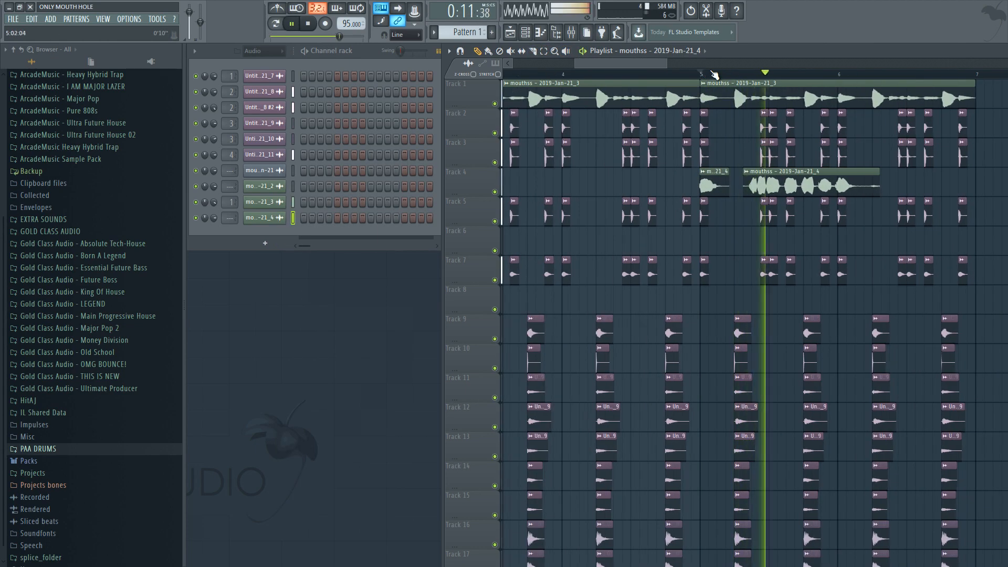
pyautogui.scroll(3, 748, 74)
pyautogui.scroll(2, 752, 76)
pyautogui.press('space')
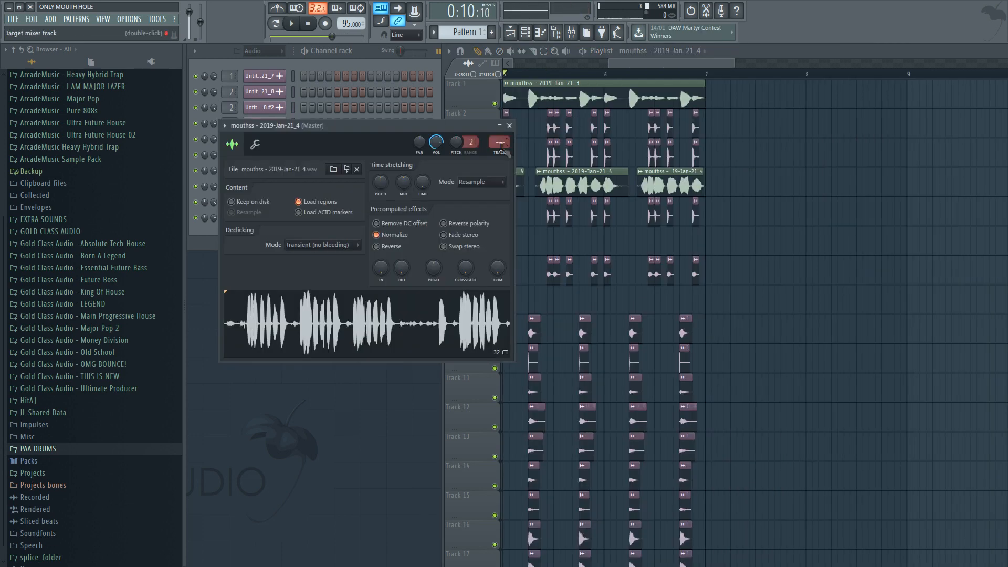
# Route the vocal sample on Track 4 to mixer track 6 and solo Track 4 in the playlist
pyautogui.press('F9')
pyautogui.moveTo(682, 66); pyautogui.dragTo(658, 66)
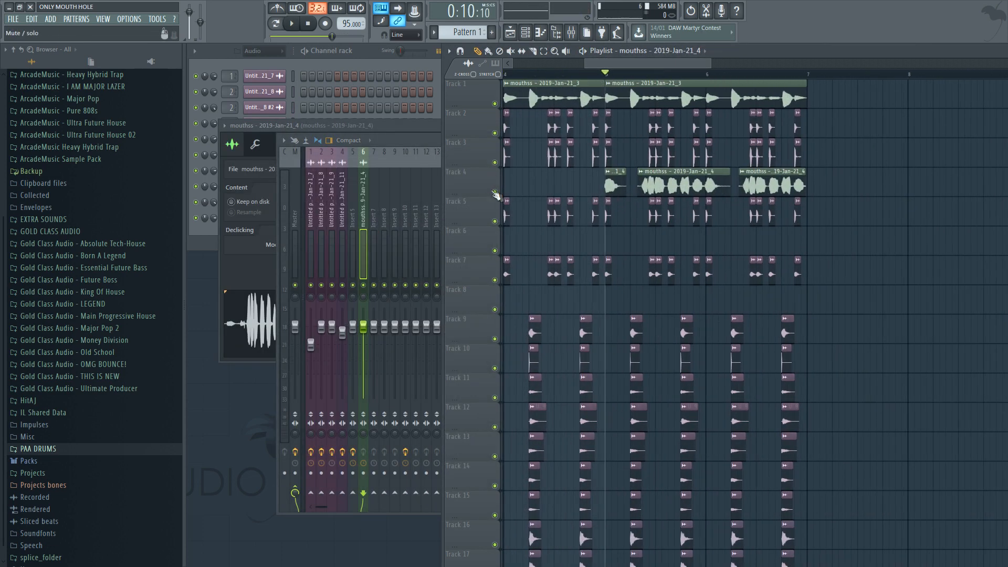
pyautogui.rightClick(494, 192)
# Lower the Track 4 vocal sample's pitch with the stretching mode set to Auto and play it from bar 5
pyautogui.doubleClick(616, 181)
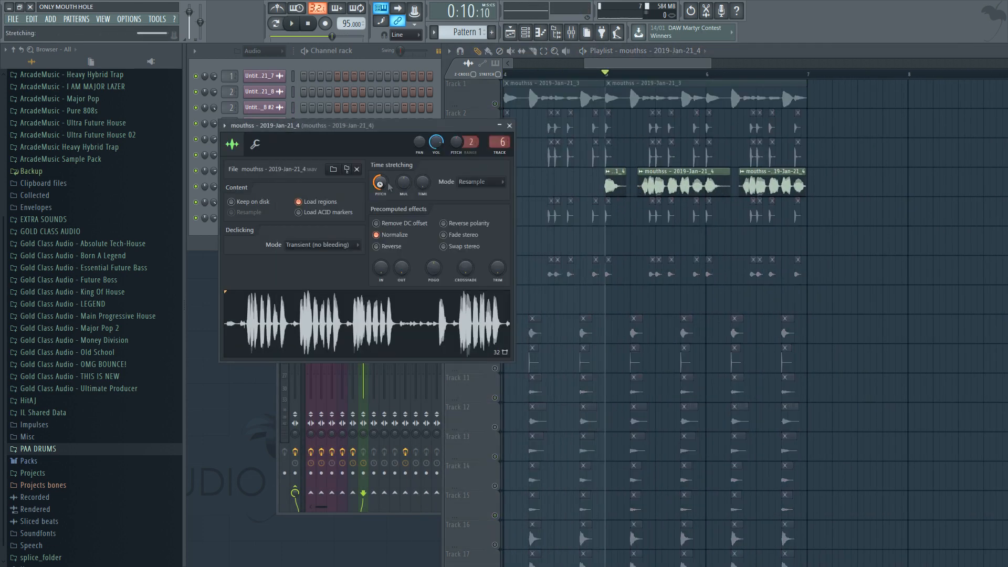
pyautogui.click(606, 76)
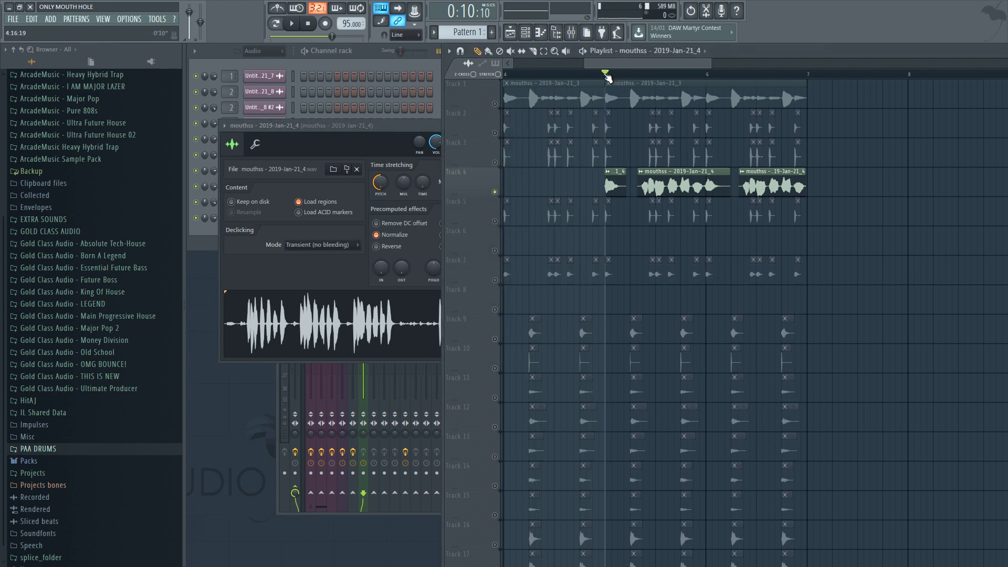
pyautogui.press('space')
pyautogui.click(440, 139)
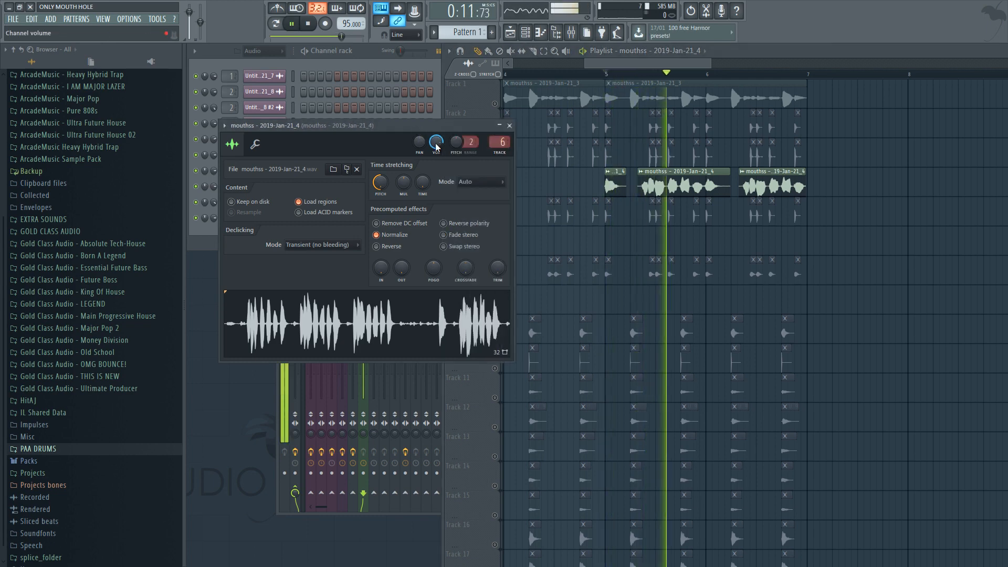
pyautogui.press('space')
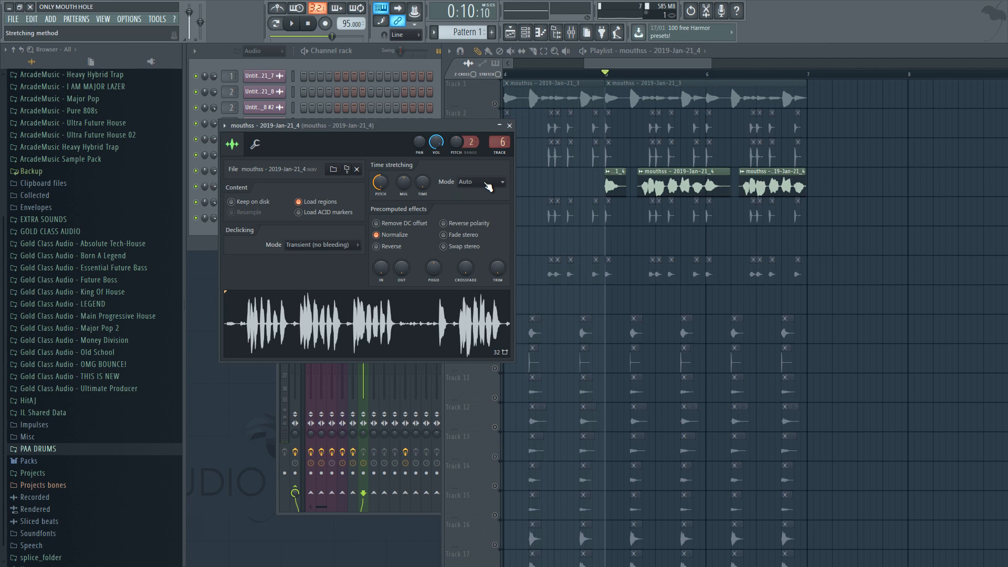
# Set the vocal sample's time-stretching mode to e3 mono, play it and close its settings
pyautogui.click(488, 186)
pyautogui.click(475, 231)
pyautogui.press('space')
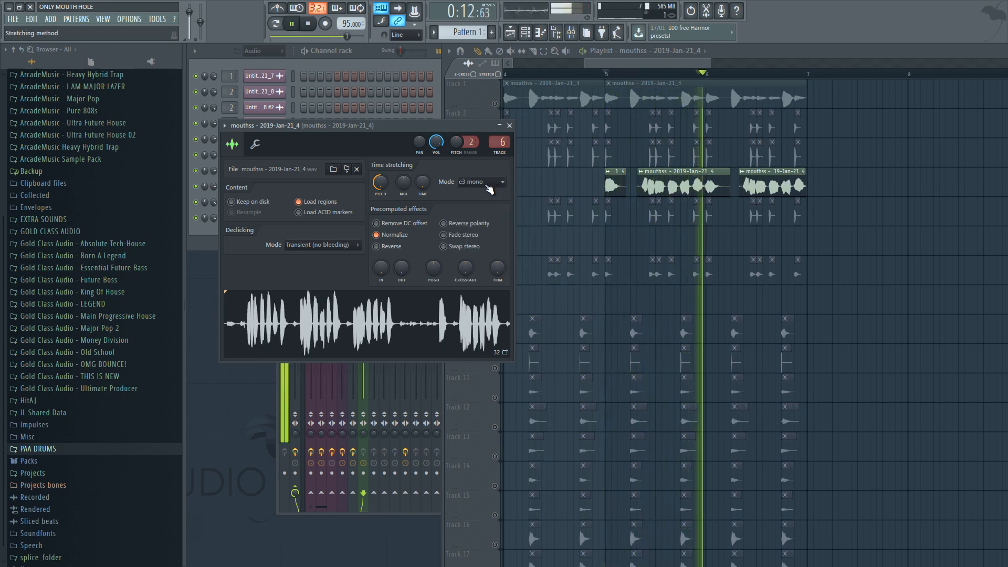
pyautogui.press('space')
pyautogui.click(510, 125)
# Load Fruity Reeverb in the first effect slot of mixer track 6
pyautogui.click(377, 169)
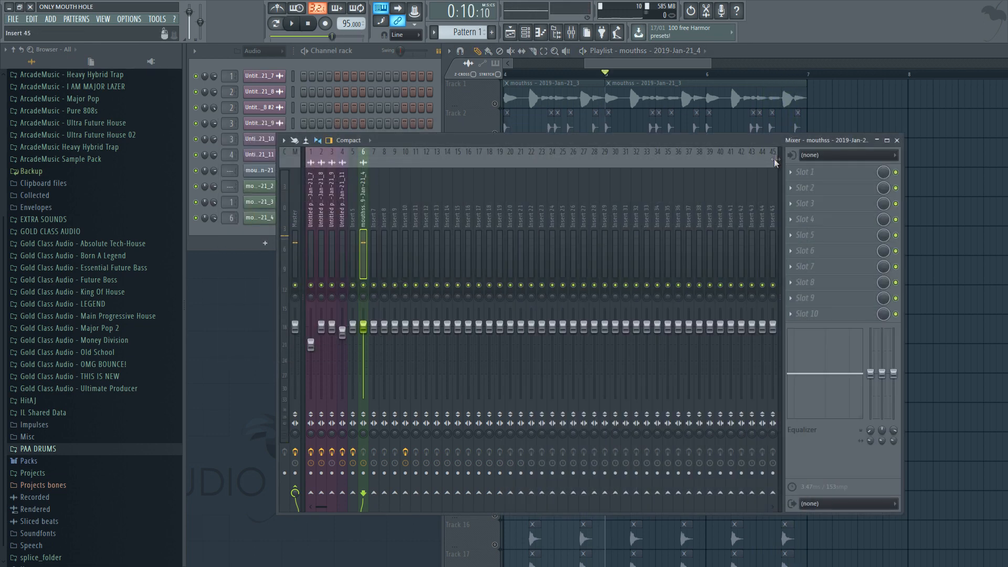
pyautogui.click(799, 173)
pyautogui.click(664, 212)
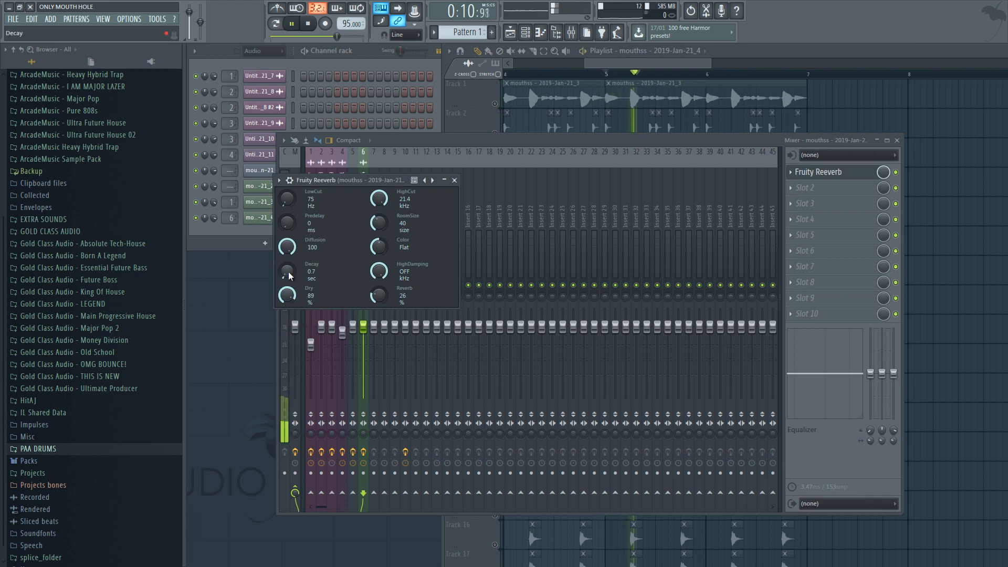
# Close the mixer, play the Track 4 vocal sample and switch its time-stretching mode to Resample
pyautogui.click(897, 140)
pyautogui.doubleClick(683, 173)
pyautogui.press('space')
pyautogui.click(466, 183)
pyautogui.click(481, 204)
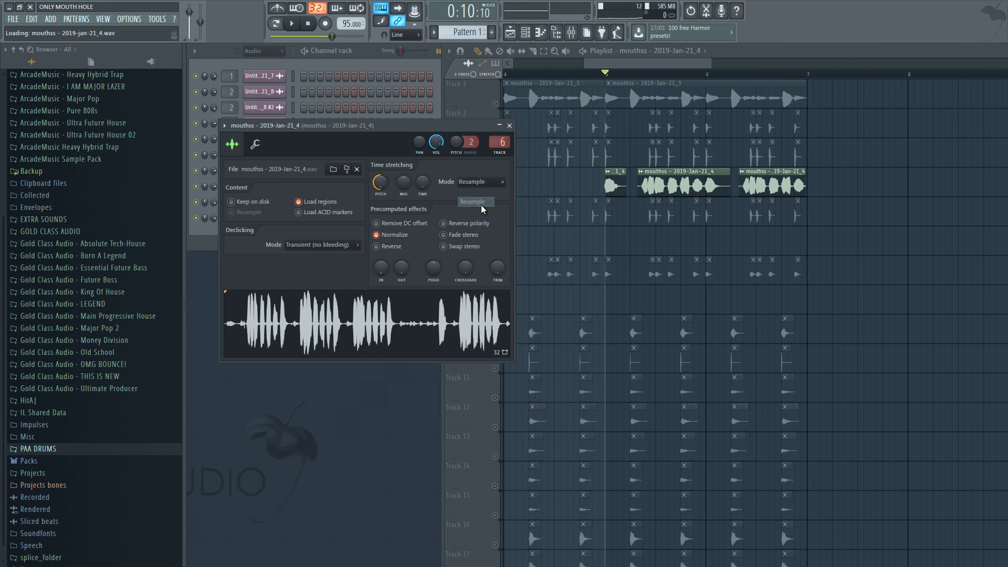
# Try the e3 generic and e3 mono time-stretching modes on the Track 4 vocal sample during playback
pyautogui.click(467, 182)
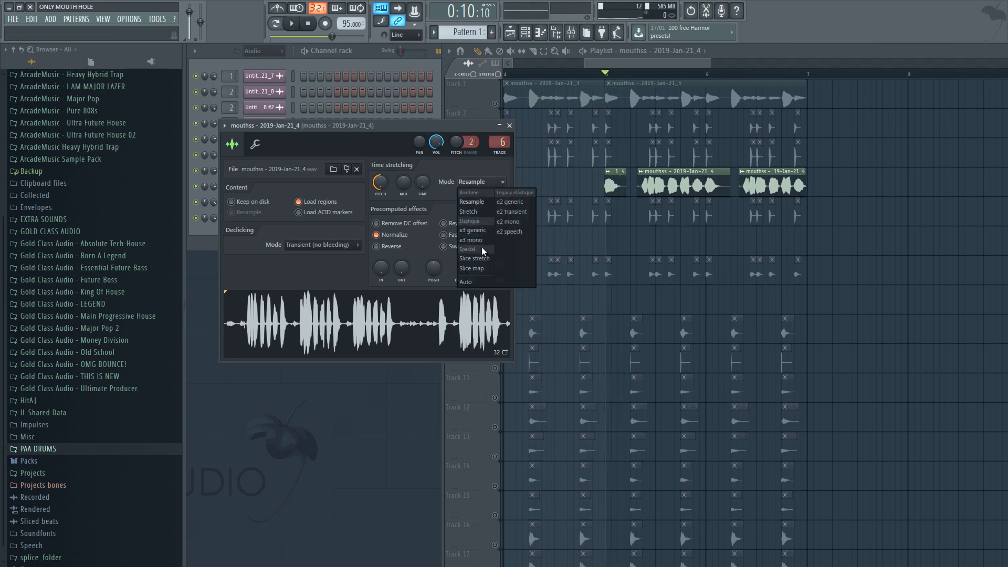
pyautogui.click(481, 231)
pyautogui.press('space')
pyautogui.click(481, 182)
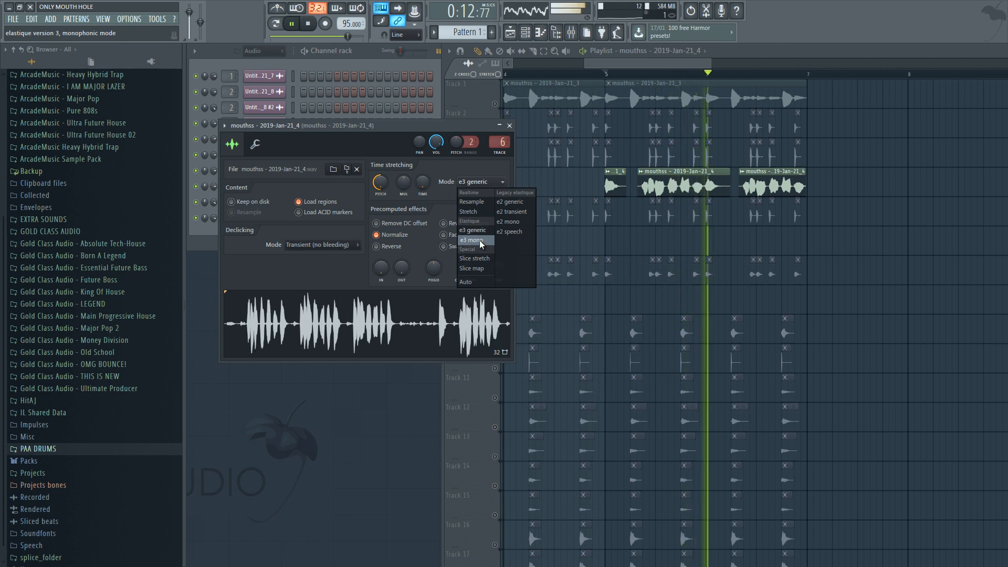
pyautogui.click(480, 241)
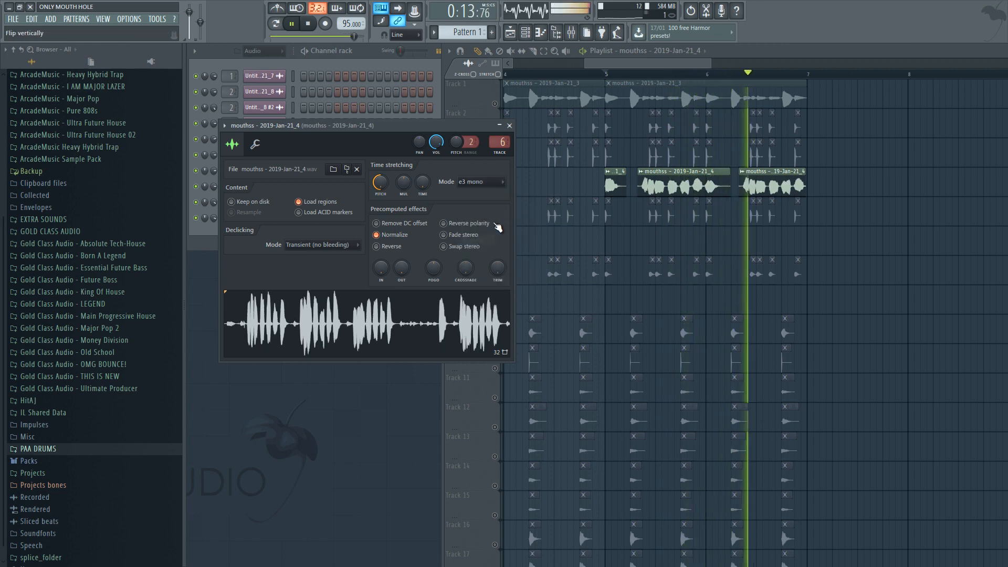
pyautogui.click(509, 126)
pyautogui.press('space')
# Set the Track 4 vocal sample's time-stretching mode to Resample
pyautogui.doubleClick(656, 180)
pyautogui.click(481, 182)
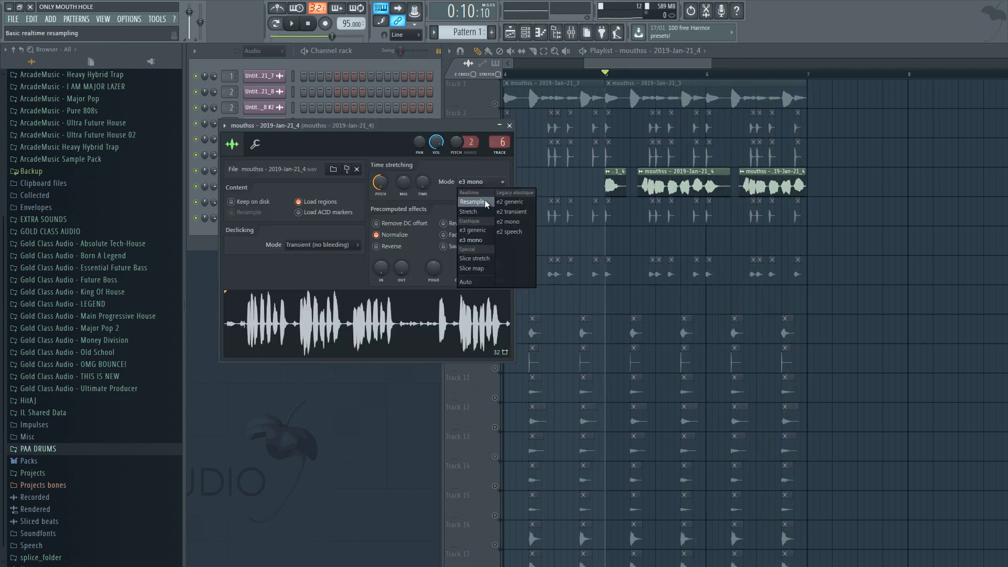
pyautogui.click(484, 200)
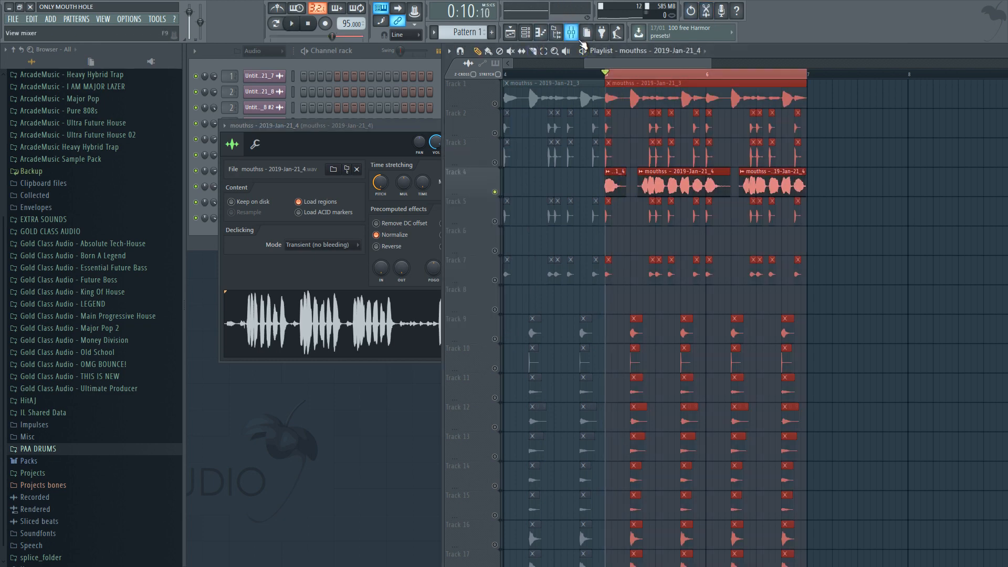
# Record bars 5 and 6 in Edison on the master track and transfer the recording into Newtone on mixer track 5
pyautogui.click(581, 41)
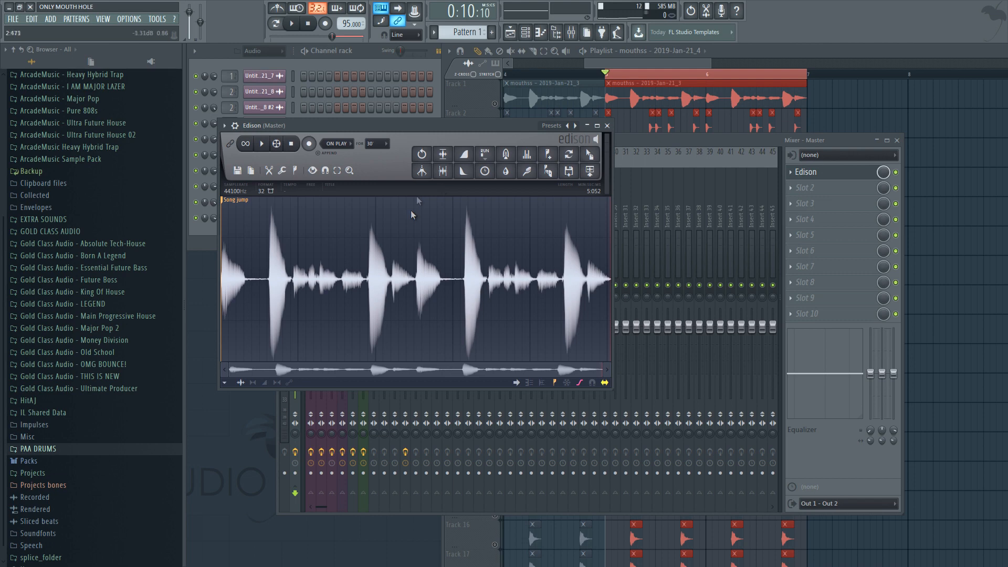
pyautogui.click(291, 23)
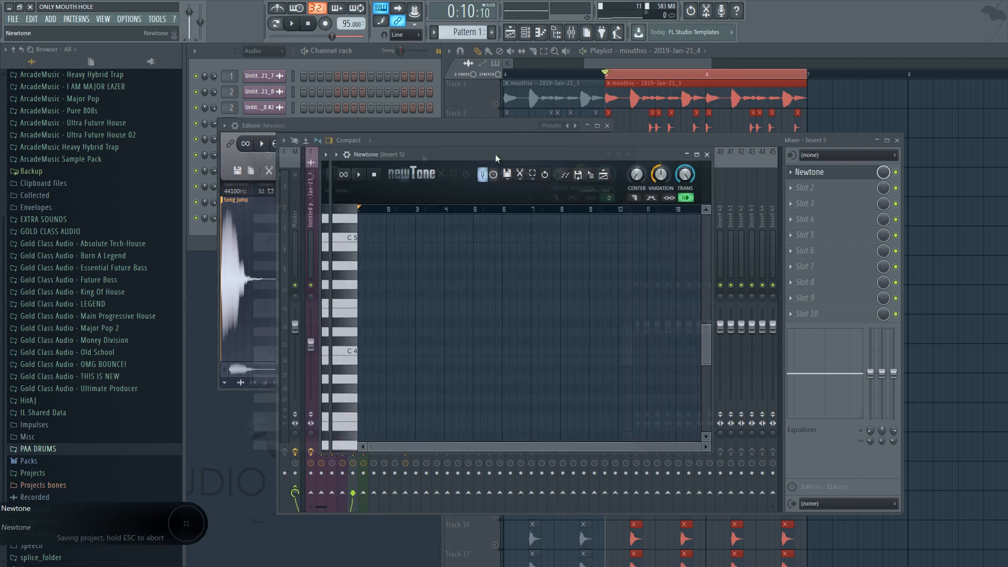
pyautogui.moveTo(496, 159); pyautogui.dragTo(523, 158)
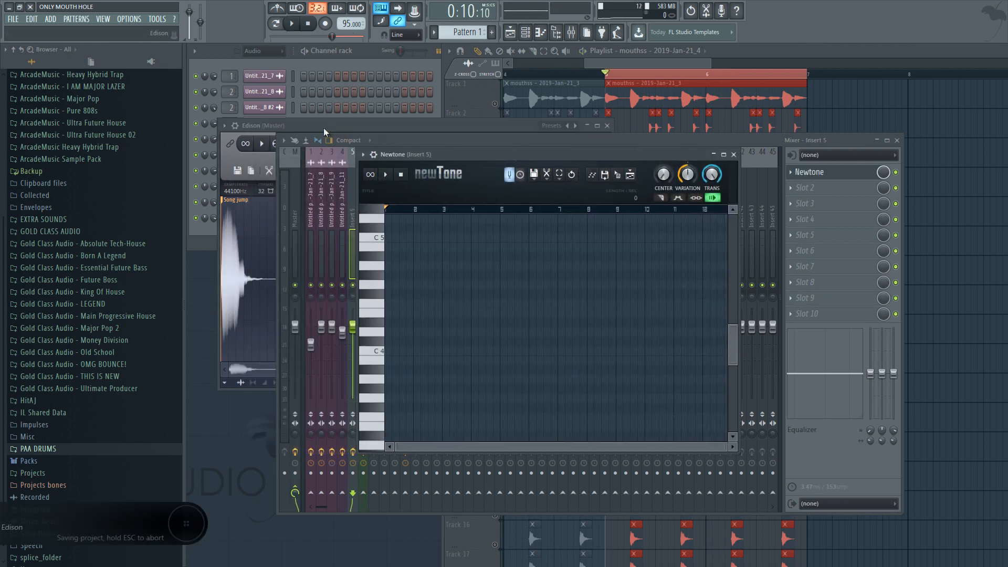
pyautogui.click(326, 128)
pyautogui.moveTo(590, 156); pyautogui.dragTo(669, 176)
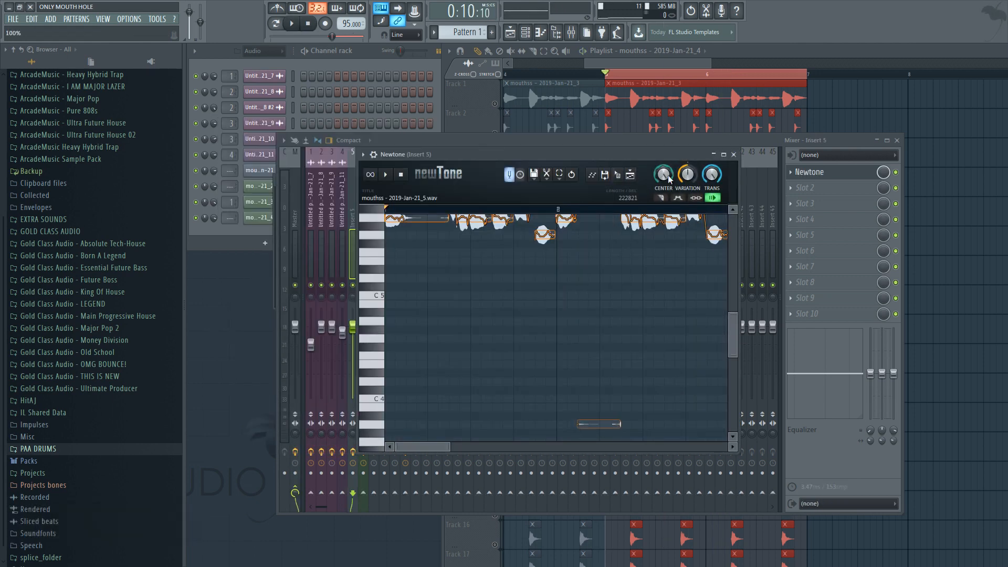
# Play mouthss - 2019-Jan-21_5.wav in Newtone twice to check the pitch of its notes
pyautogui.moveTo(733, 329); pyautogui.dragTo(735, 320)
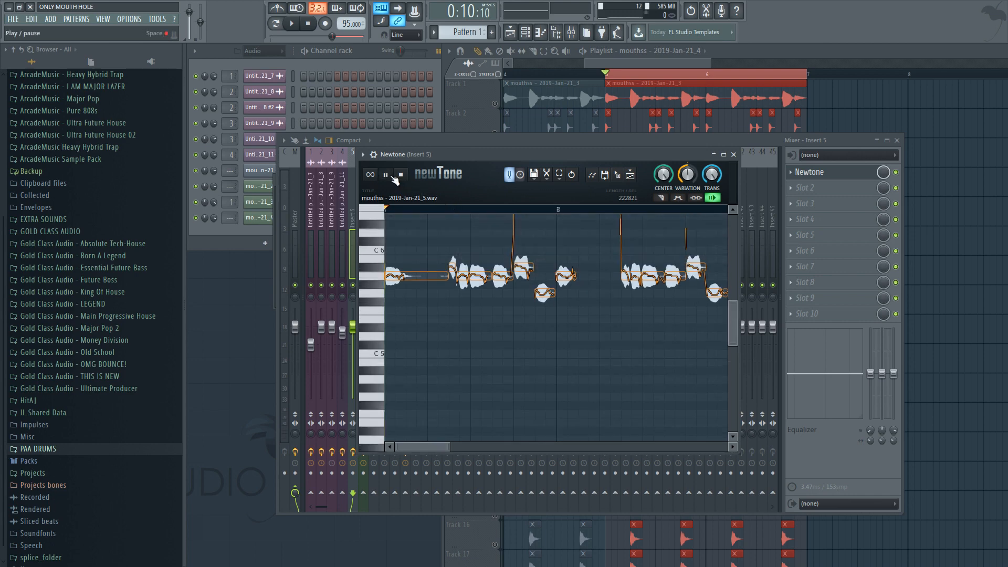
pyautogui.click(393, 178)
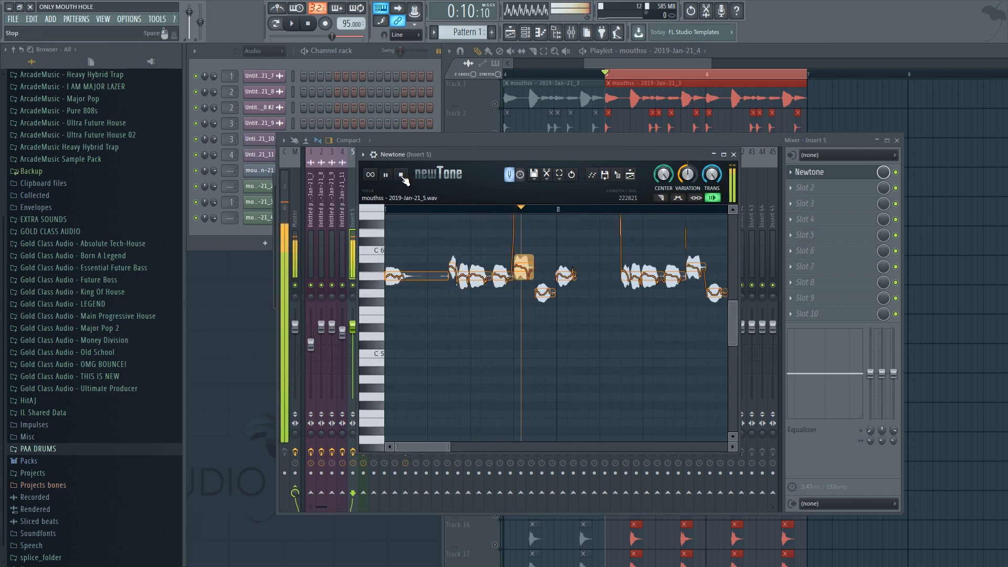
pyautogui.click(401, 175)
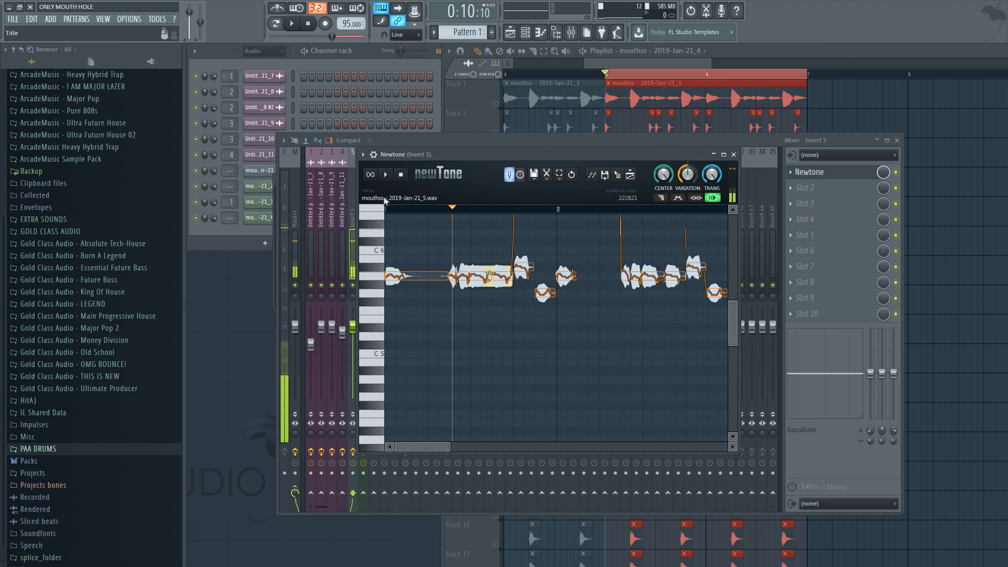
pyautogui.click(386, 175)
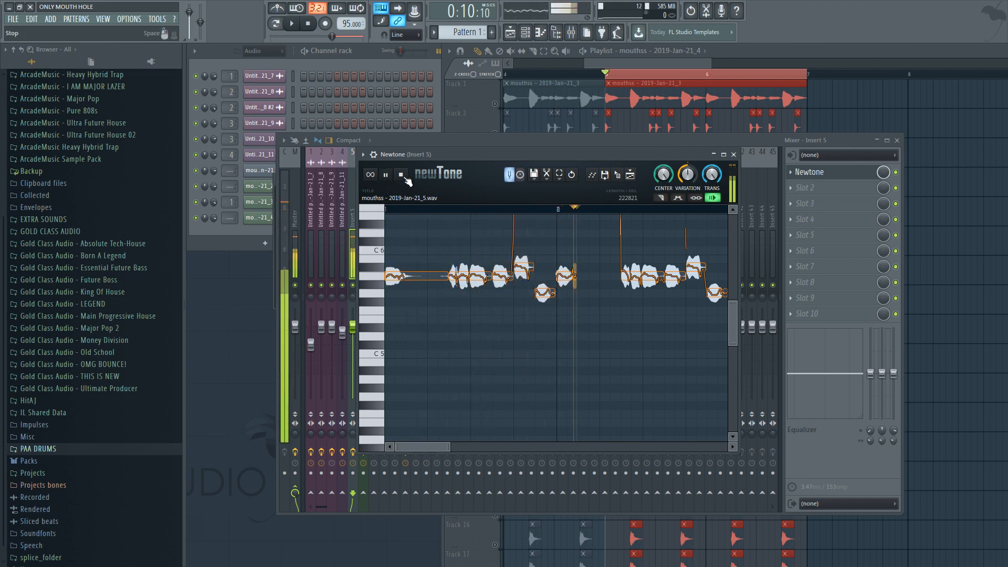
pyautogui.click(400, 175)
# Replace the Track 4 vocal clips with the mouthss - 2019-Jan-21_6 recording from bar 5 and route it to mixer track 6
pyautogui.click(898, 141)
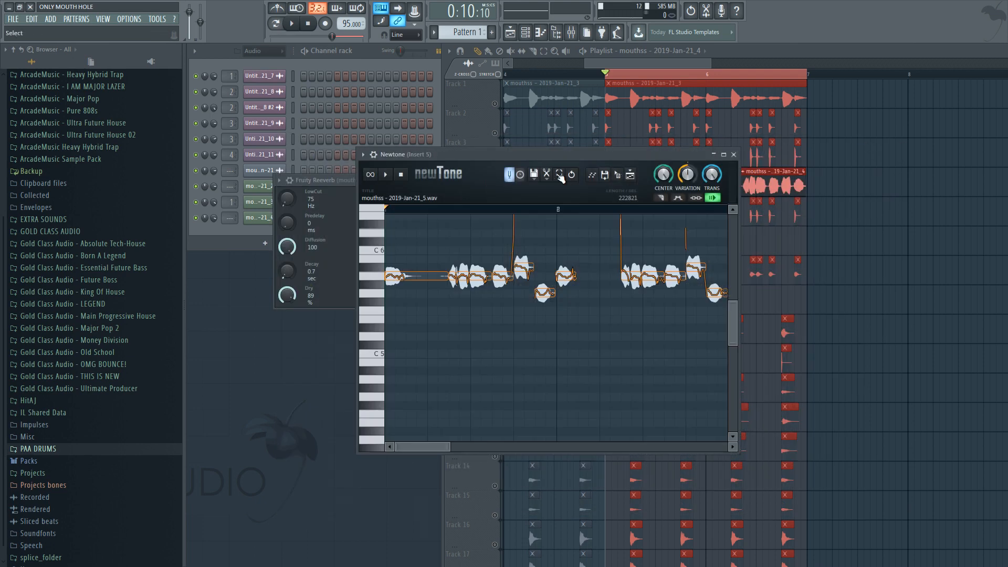
pyautogui.moveTo(617, 182)
pyautogui.mouseDown()
pyautogui.moveTo(861, 195)
pyautogui.moveTo(634, 184)
pyautogui.mouseUp()
pyautogui.doubleClick(634, 184)
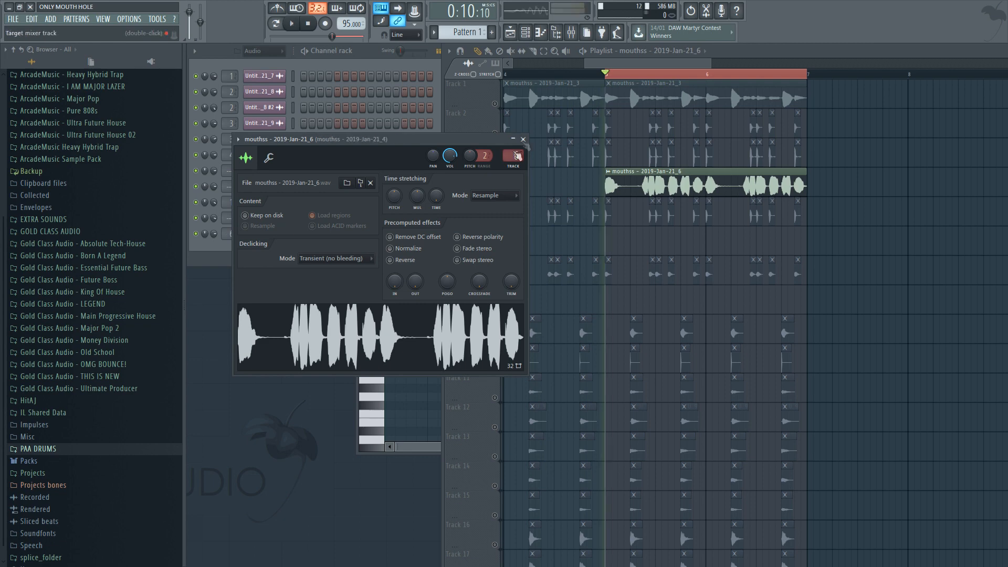
pyautogui.click(523, 139)
pyautogui.press('space')
# Lower the new vocal recording's pitch with the stretching mode set to e3 mono, play it and close Newtone
pyautogui.doubleClick(636, 177)
pyautogui.click(517, 196)
pyautogui.click(486, 254)
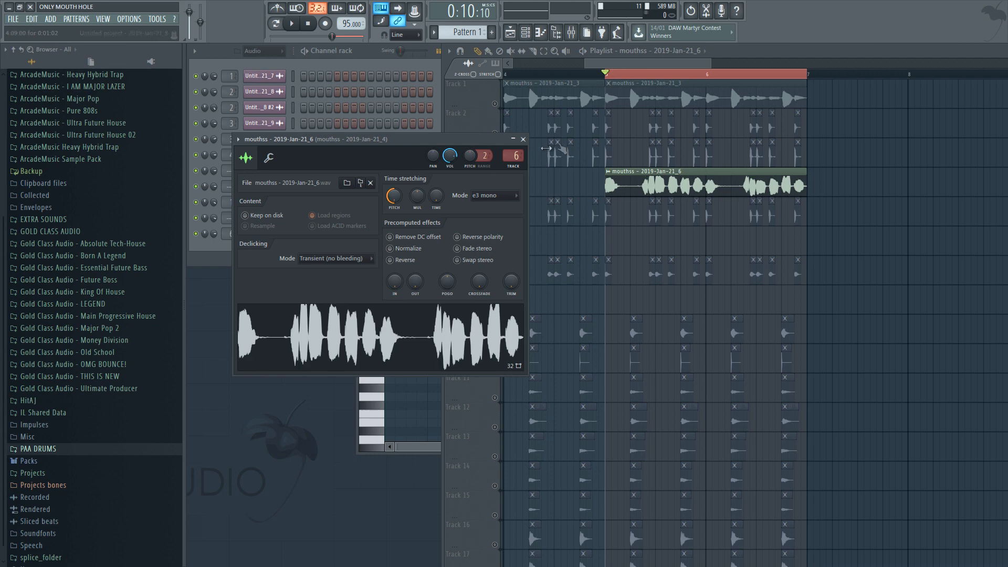
pyautogui.click(524, 140)
pyautogui.press('space')
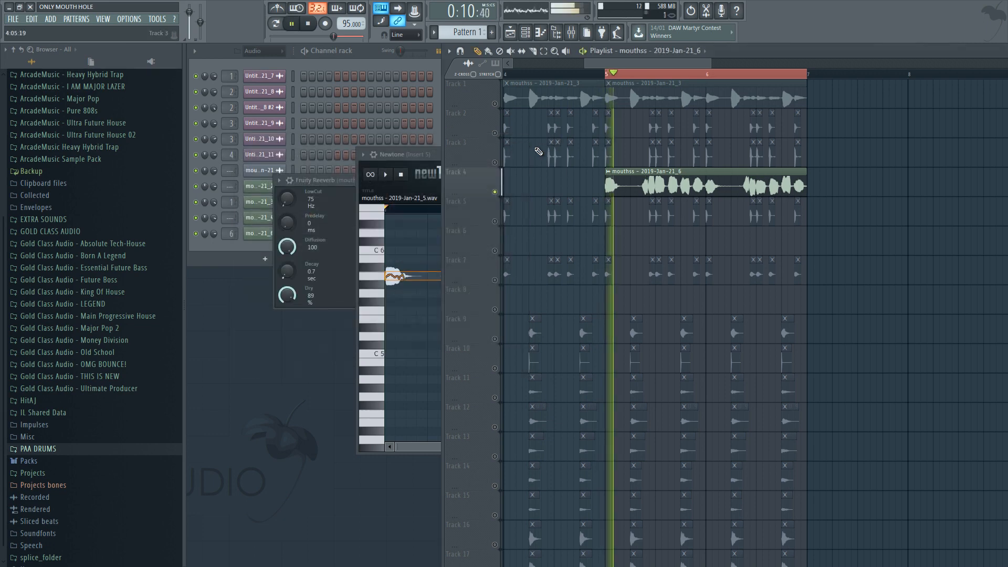
pyautogui.click(428, 156)
pyautogui.click(734, 155)
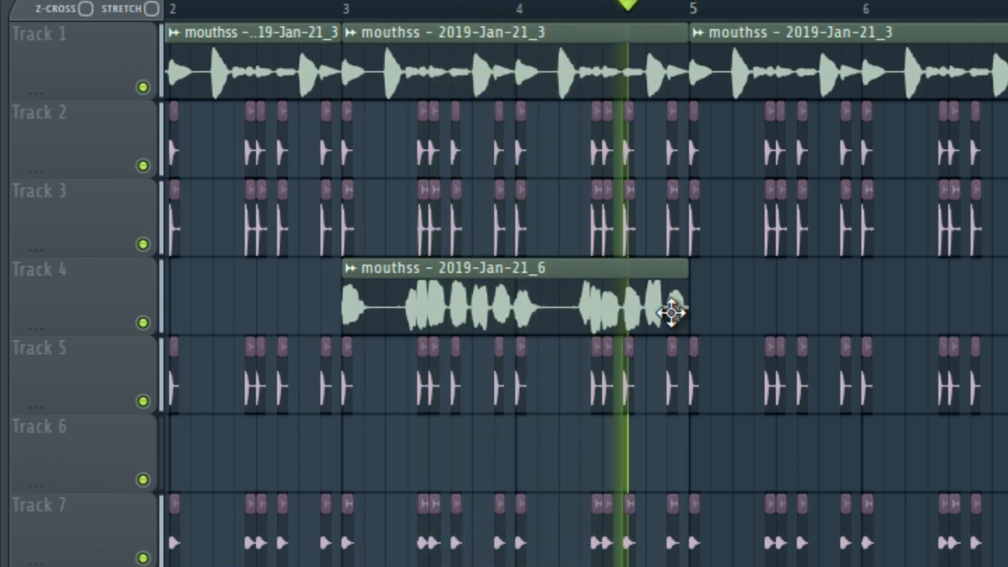
# Set the new vocal sample's time-stretching mode to e3 mono and its volume to 60%, checking it during playback
pyautogui.doubleClick(645, 308)
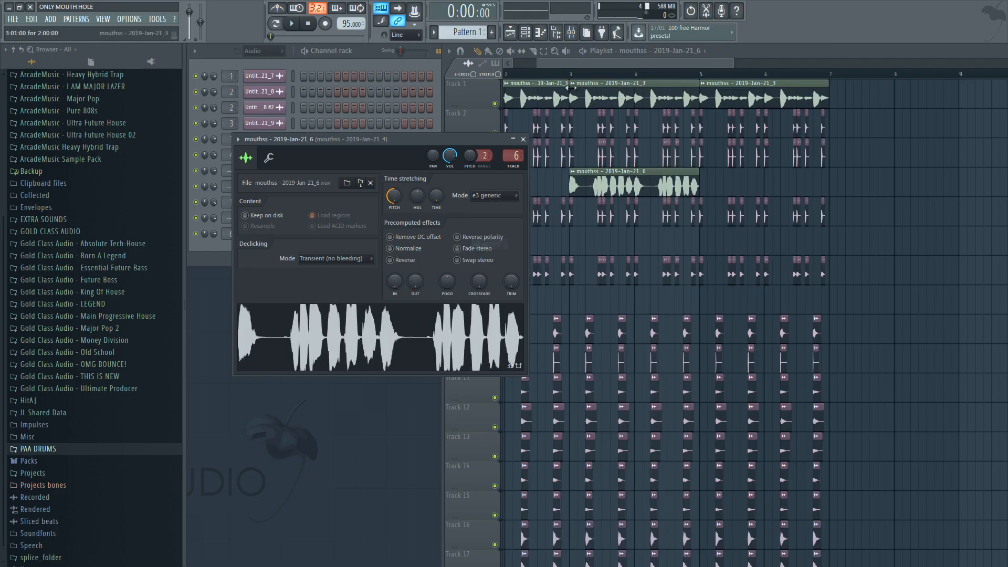
pyautogui.press('space')
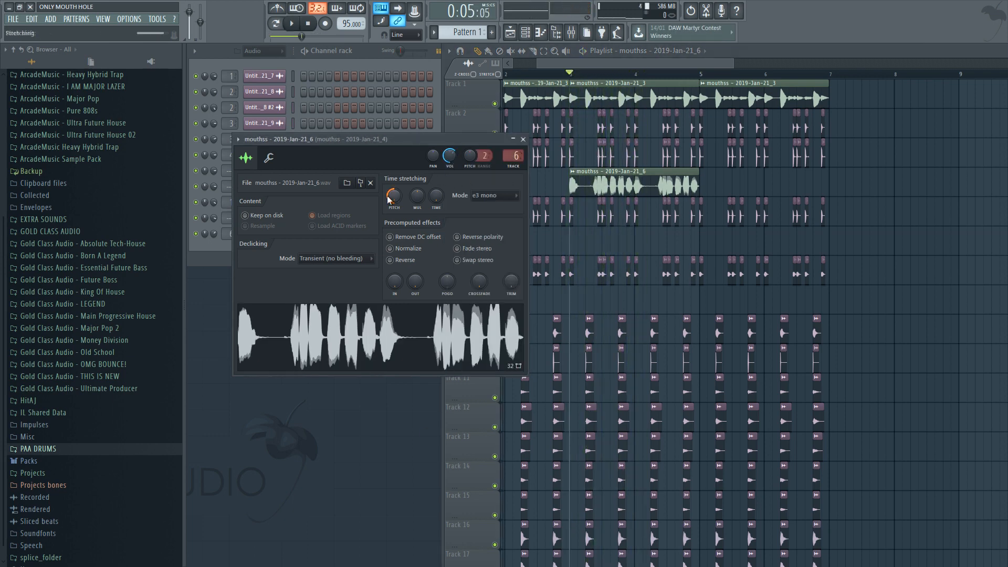
pyautogui.press('space')
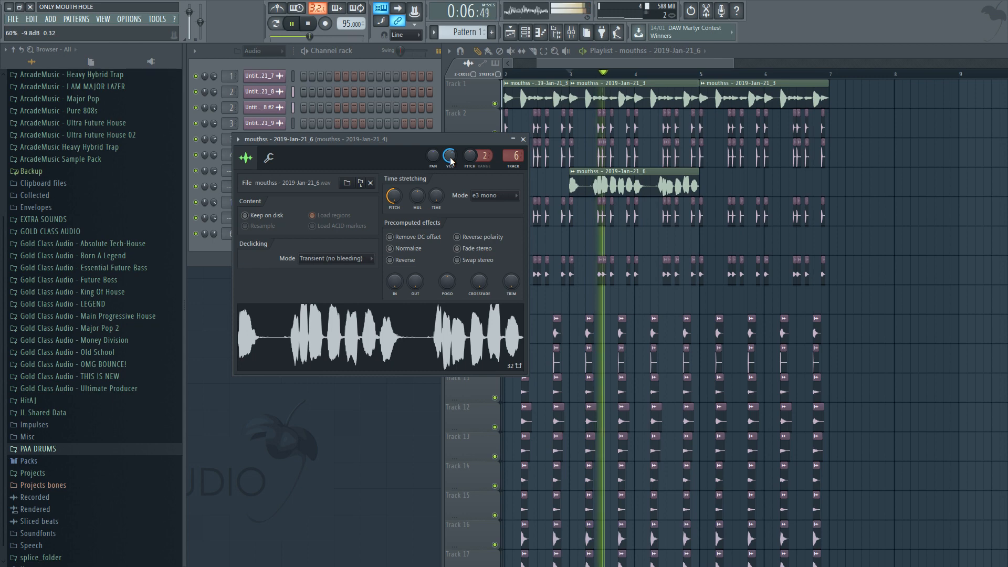
pyautogui.press('Escape')
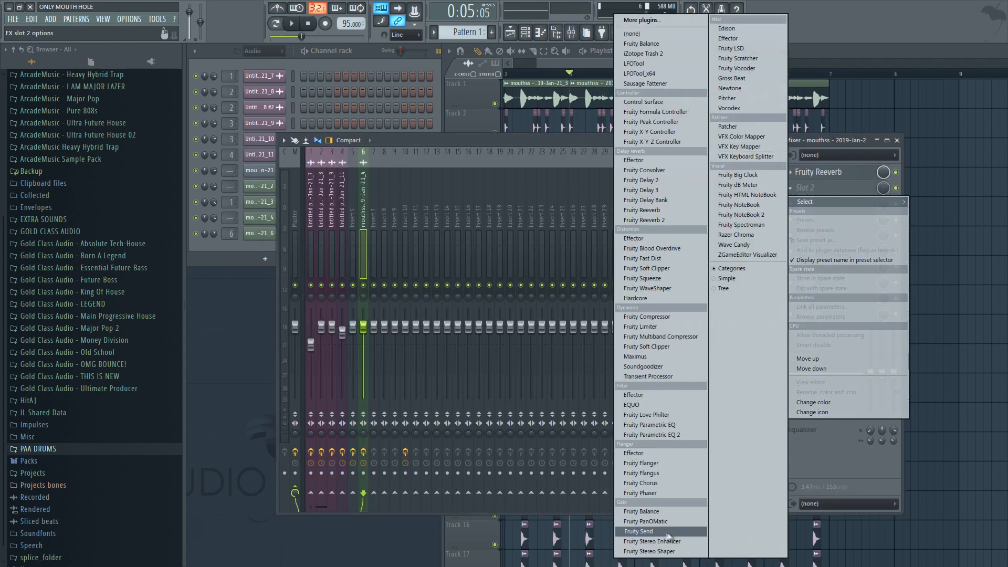
# Load Fruity Stereo Shaper in the second effect slot of mixer track 6, play the beat and close the mixer
pyautogui.click(666, 552)
pyautogui.press('space')
pyautogui.click(428, 194)
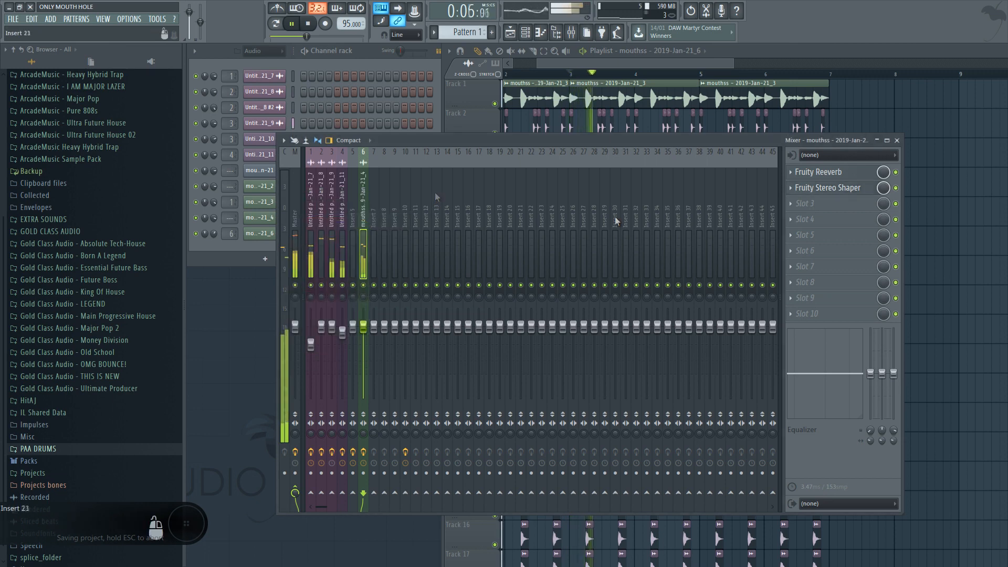
pyautogui.click(897, 141)
# Repeat the Track 4 vocal clip over bars 1 to 4, delete all clips from bar 5 onward and play the arrangement
pyautogui.moveTo(710, 188); pyautogui.dragTo(676, 184)
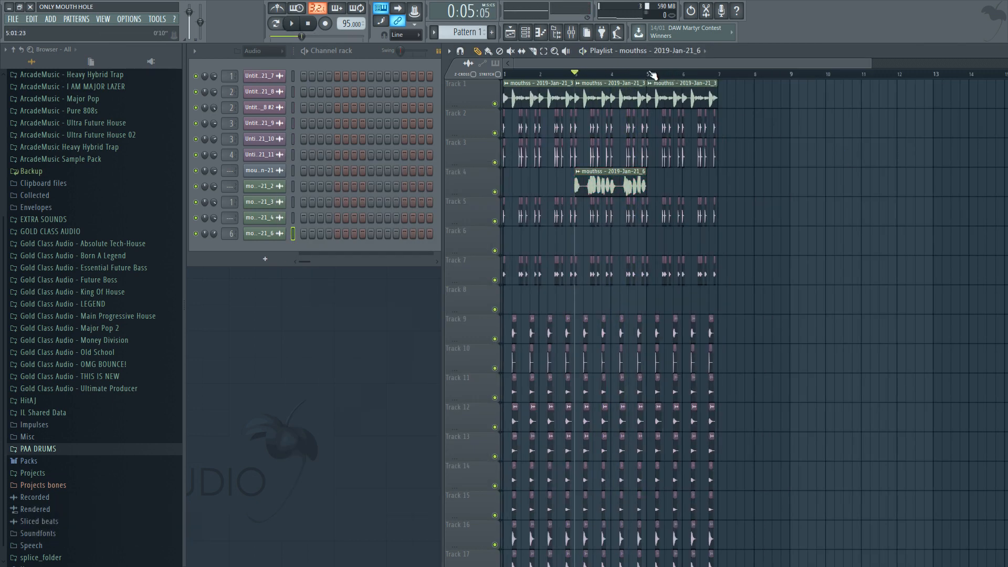
pyautogui.moveTo(651, 75); pyautogui.dragTo(709, 75)
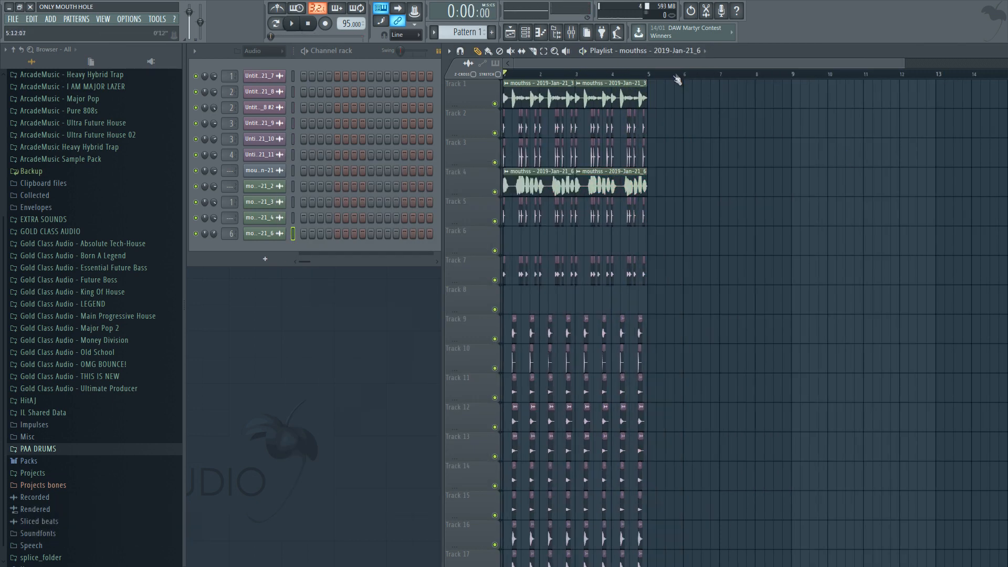
pyautogui.click(706, 14)
pyautogui.click(705, 191)
pyautogui.press('space')
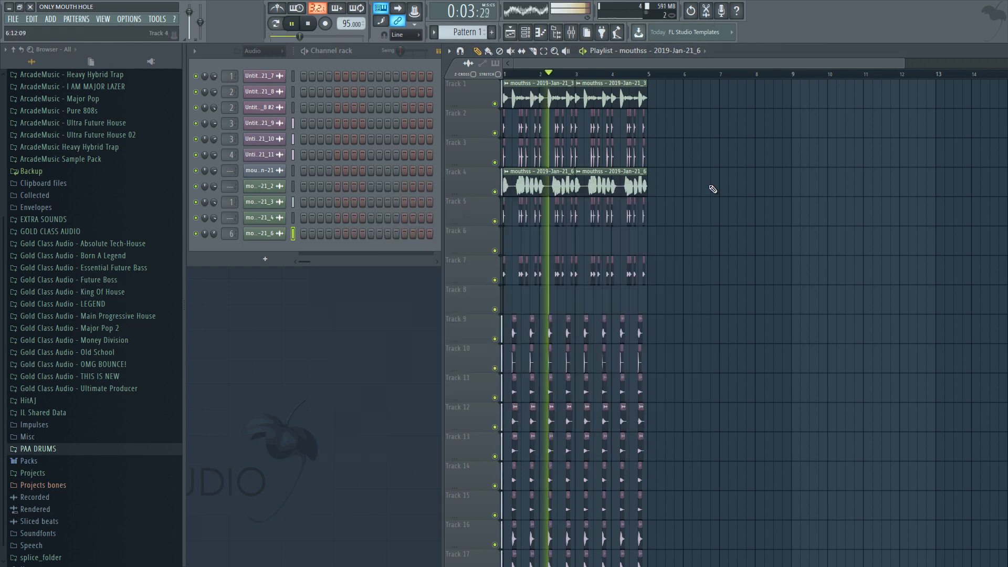
pyautogui.press('space')
# Open an empty Edison on mixer track 10 with In 1 as the track's audio input
pyautogui.scroll(-3, 734, 192)
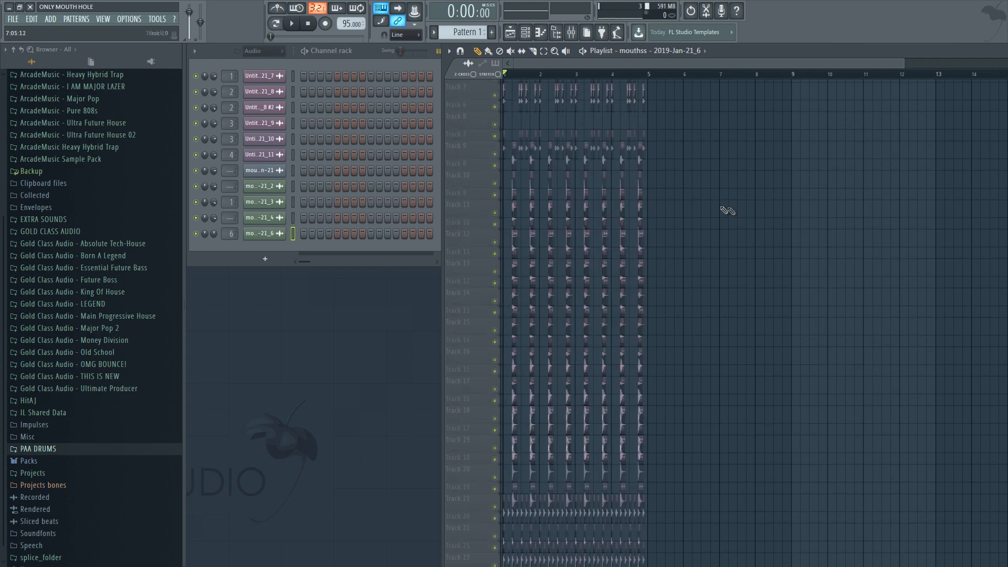
pyautogui.scroll(3, 728, 214)
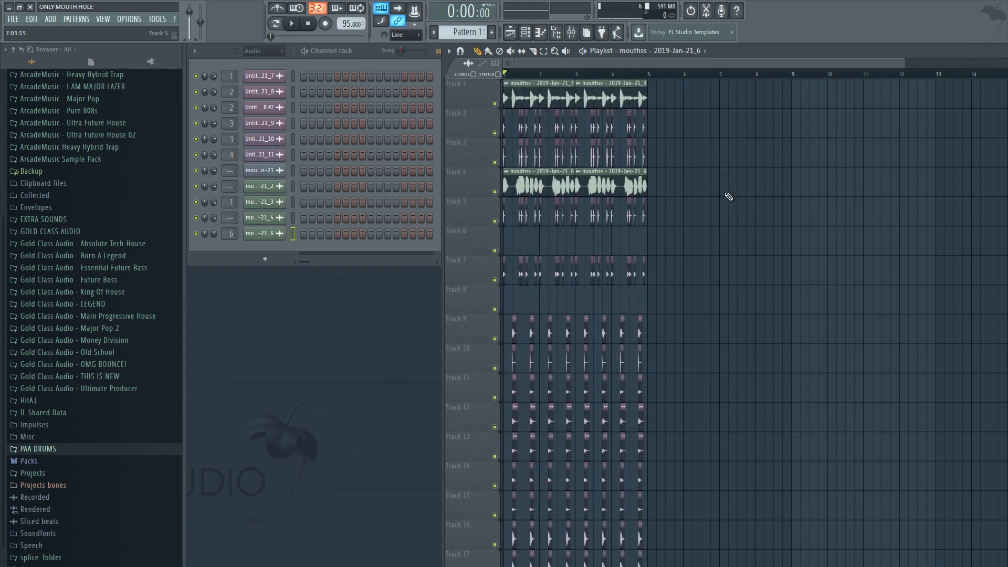
pyautogui.click(707, 12)
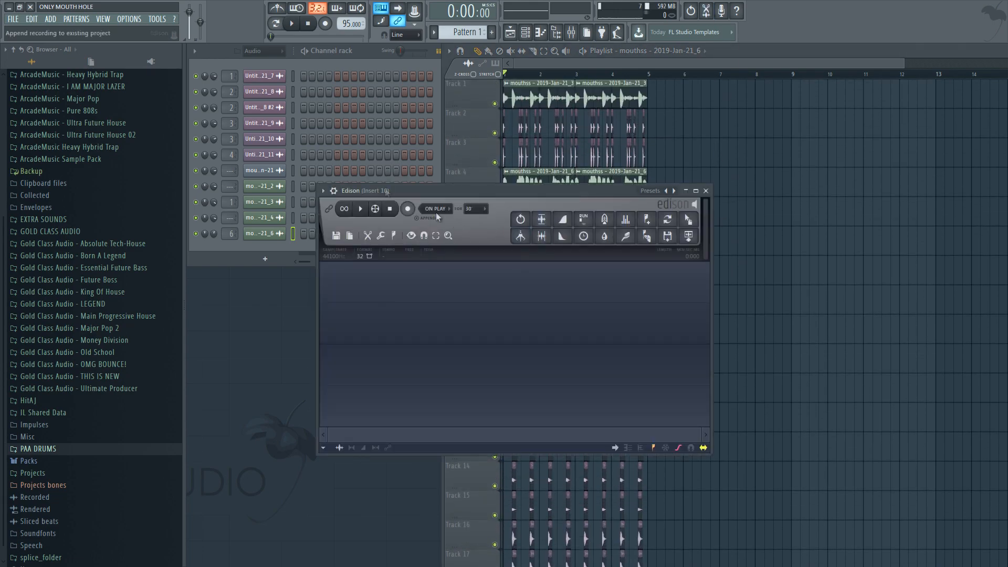
pyautogui.press('F9')
pyautogui.click(820, 155)
pyautogui.click(815, 193)
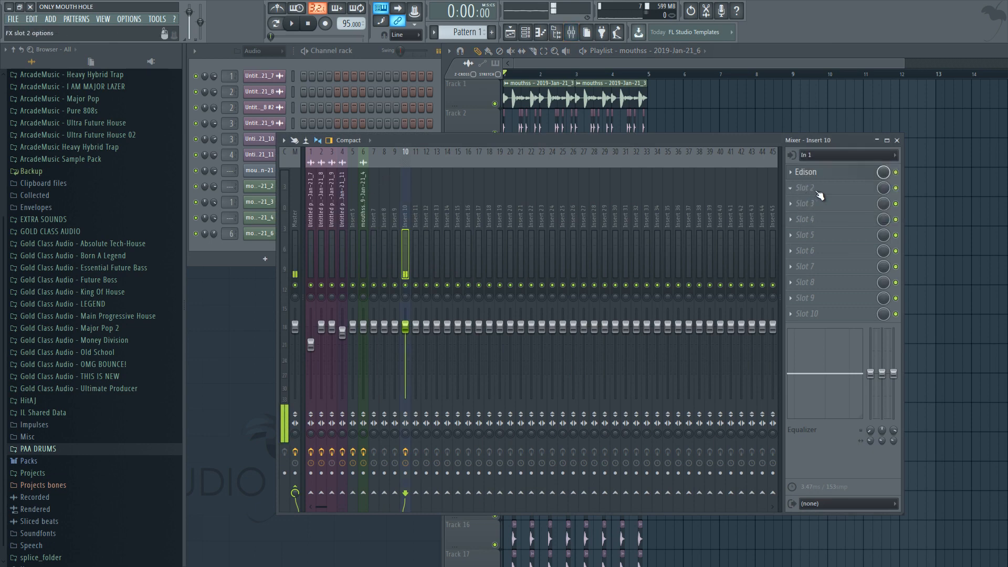
# Record a new mouth-sound take over the beat in Edison on mixer track 10 and stop playback
pyautogui.click(841, 179)
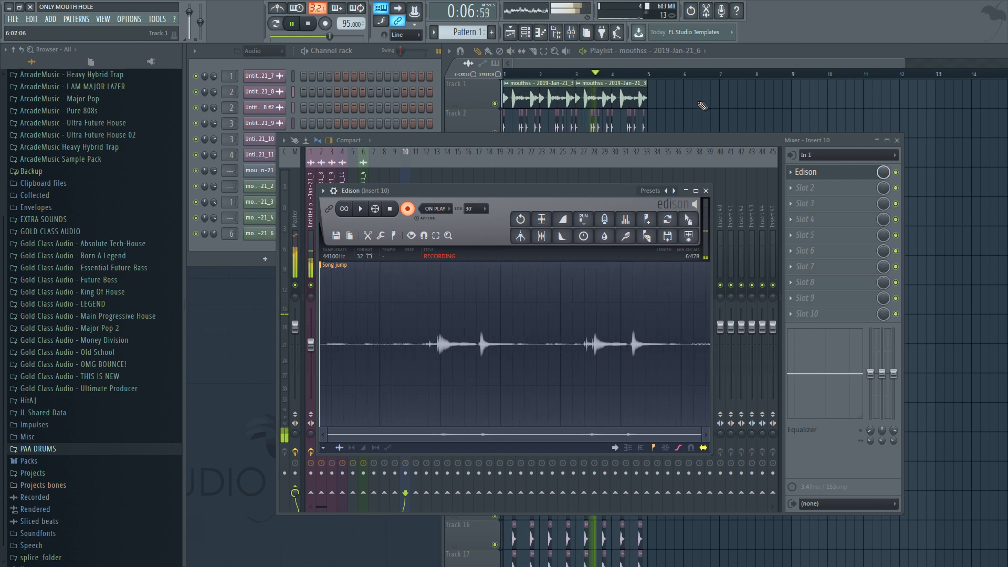
pyautogui.click(390, 211)
pyautogui.click(312, 28)
# Place the new Edison recording on Track 20 of the playlist, starting at bar 1
pyautogui.moveTo(730, 140); pyautogui.dragTo(843, 257)
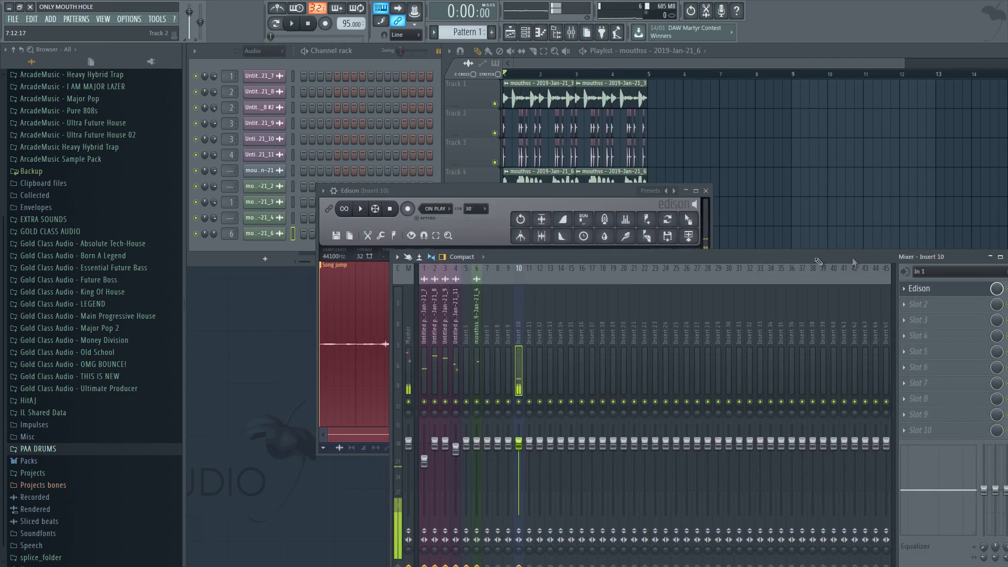
pyautogui.click(735, 128)
pyautogui.rightClick(735, 129)
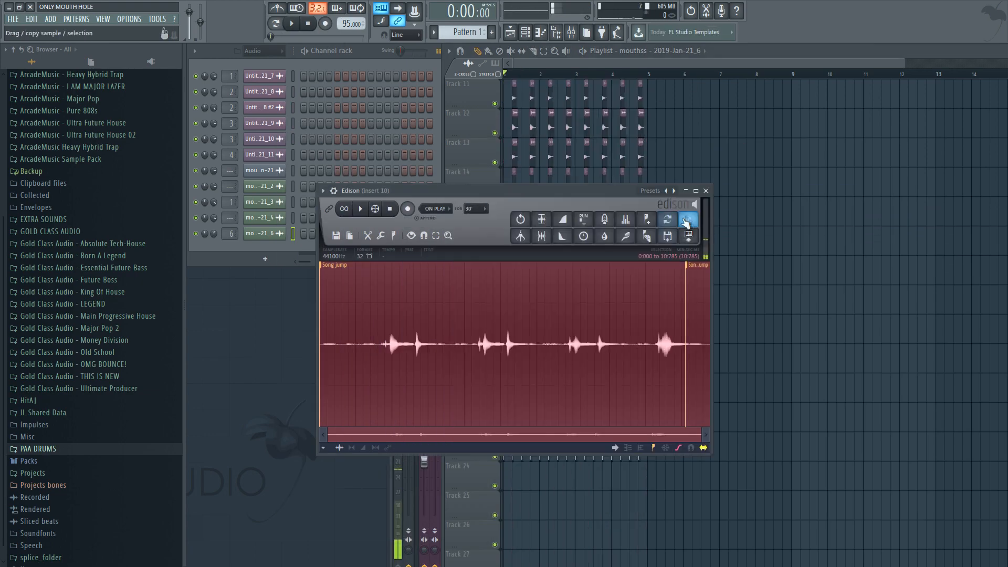
pyautogui.moveTo(687, 221); pyautogui.dragTo(484, 365)
# Enable Normalize for the mouthss - 2019-Jan-21_7 sample on Track 20 and play it with the beat
pyautogui.doubleClick(527, 365)
pyautogui.click(420, 264)
pyautogui.press('space')
pyautogui.click(521, 75)
pyautogui.scroll(2, 526, 76)
pyautogui.scroll(1, 527, 76)
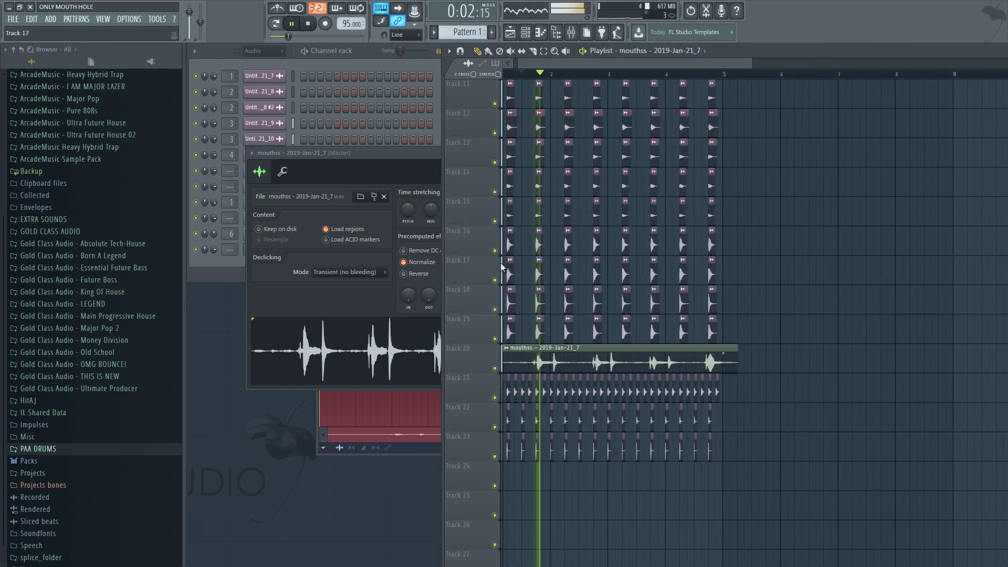
# Slice the mouthss - 2019-Jan-21_7 clip on Track 20 just before its second hit and align that slice to bar 2
pyautogui.press('space')
pyautogui.scroll(3, 534, 65)
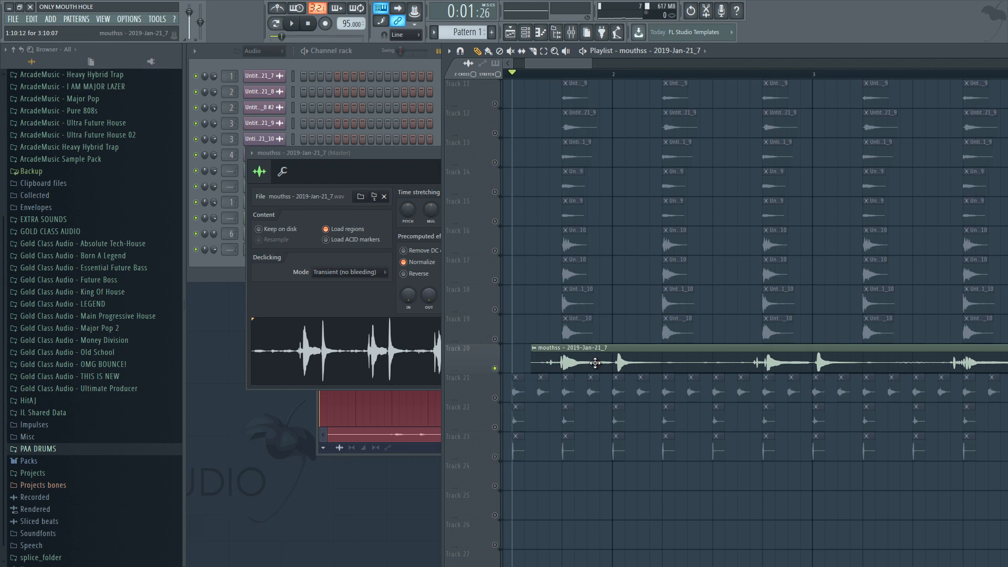
pyautogui.press('space')
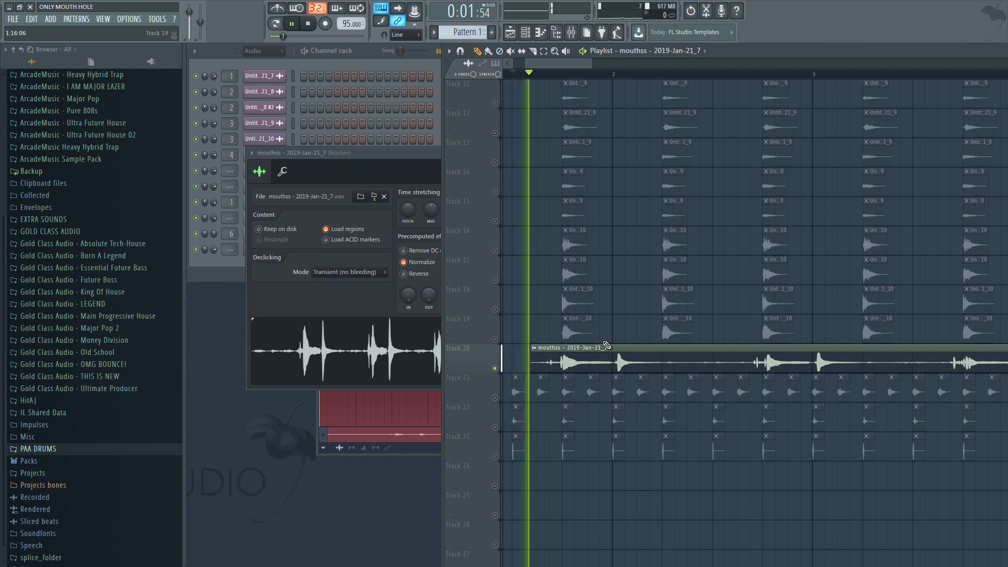
pyautogui.press('space')
pyautogui.scroll(3, 616, 325)
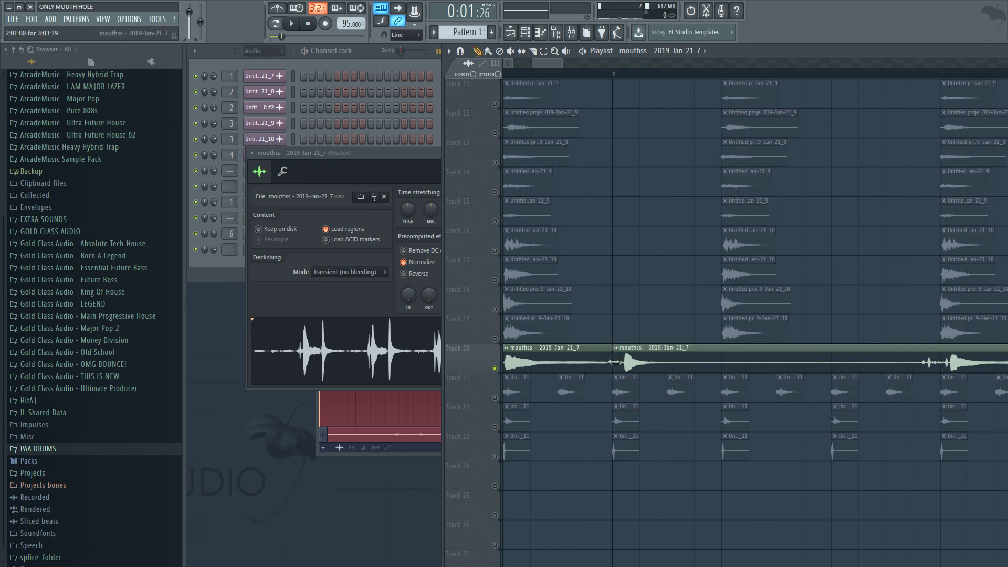
pyautogui.moveTo(625, 369); pyautogui.dragTo(615, 366)
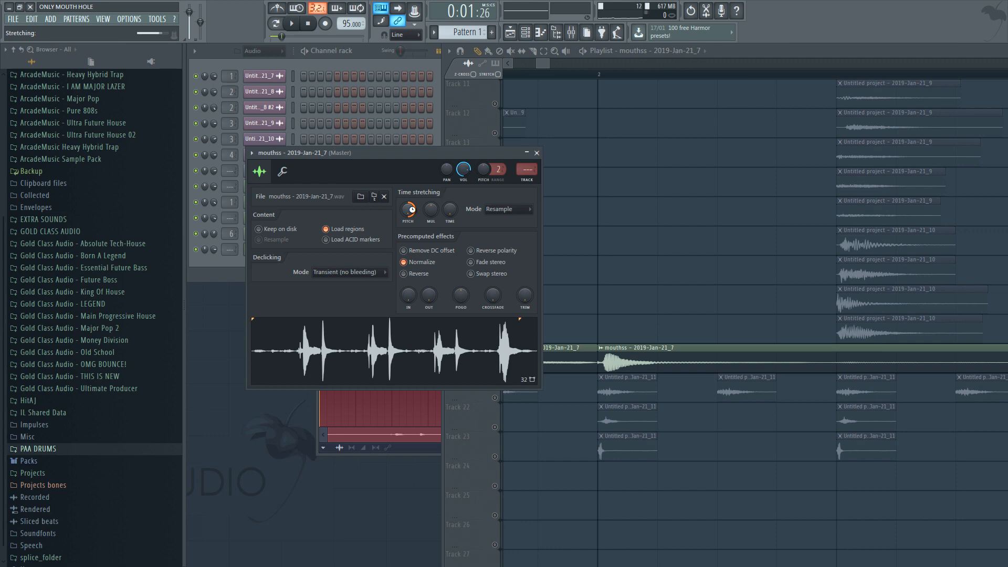
# Shift the mouthss - 2019-Jan-21_7 sample's pitch in e3 generic stretch mode and route it to mixer track 7
pyautogui.scroll(-2, 545, 72)
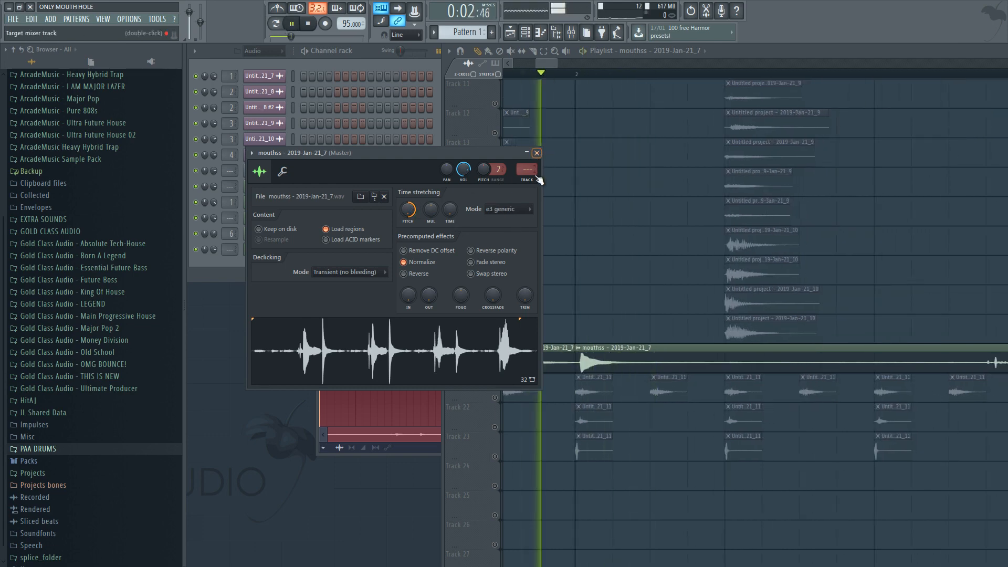
pyautogui.press('space')
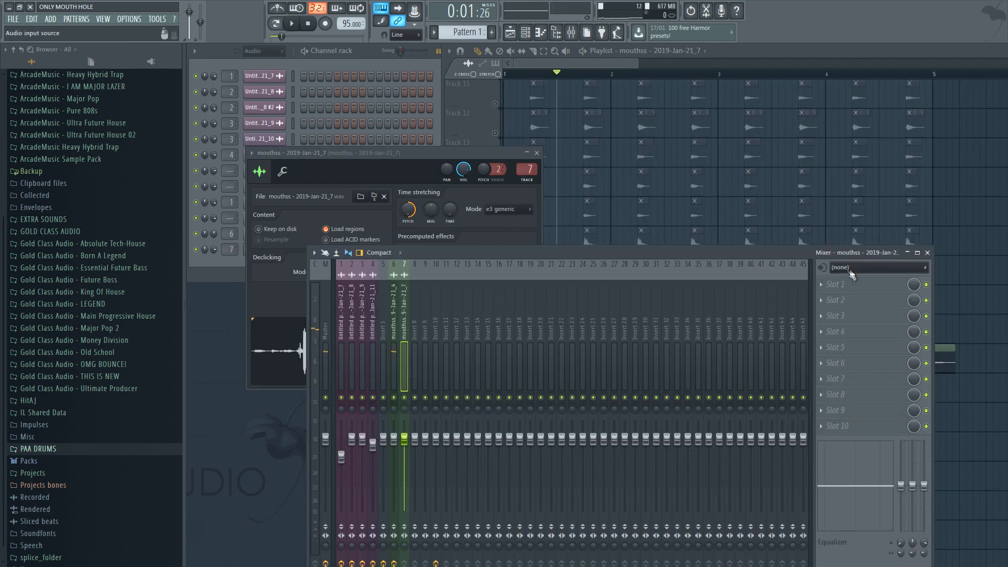
# Add Fruity Reeverb to slot 1 of mixer track 7, with decay at 1.8 sec and reverb at 25%
pyautogui.click(821, 285)
pyautogui.moveTo(834, 298)
pyautogui.click(677, 210)
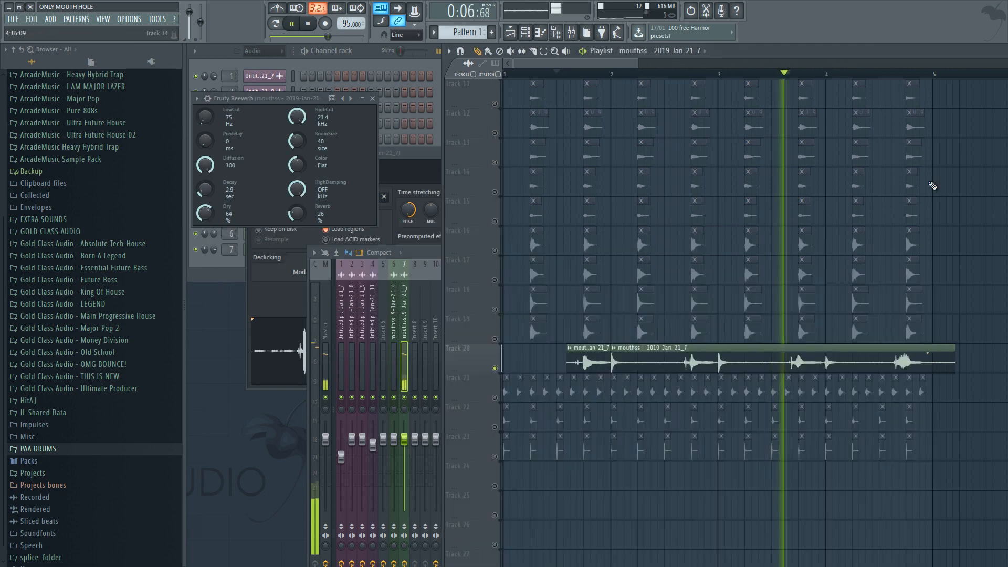
pyautogui.press('space')
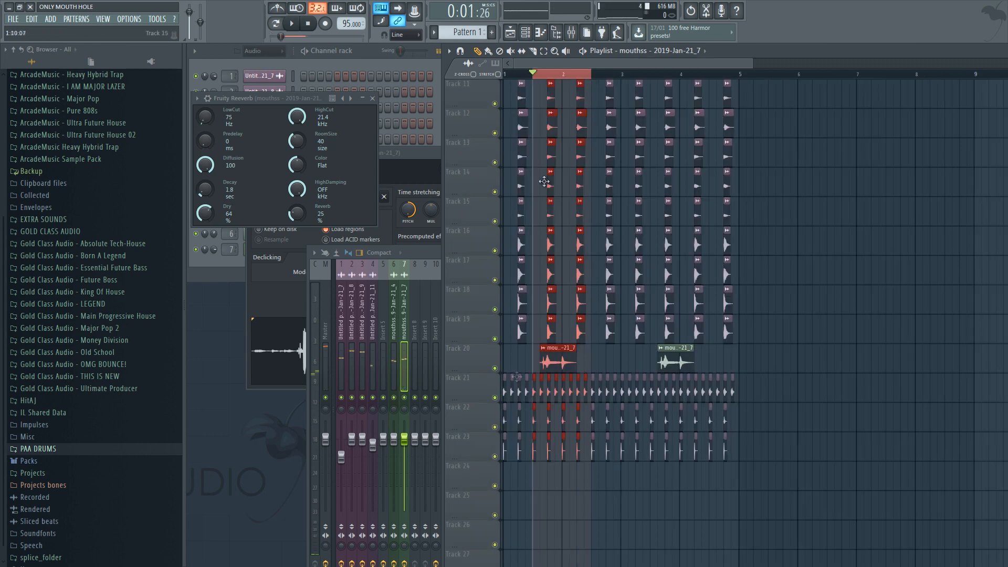
# Record the selected playlist region into Edison on the Master mixer track and stop playback
pyautogui.press('F9')
pyautogui.click(928, 252)
pyautogui.click(572, 32)
pyautogui.click(326, 298)
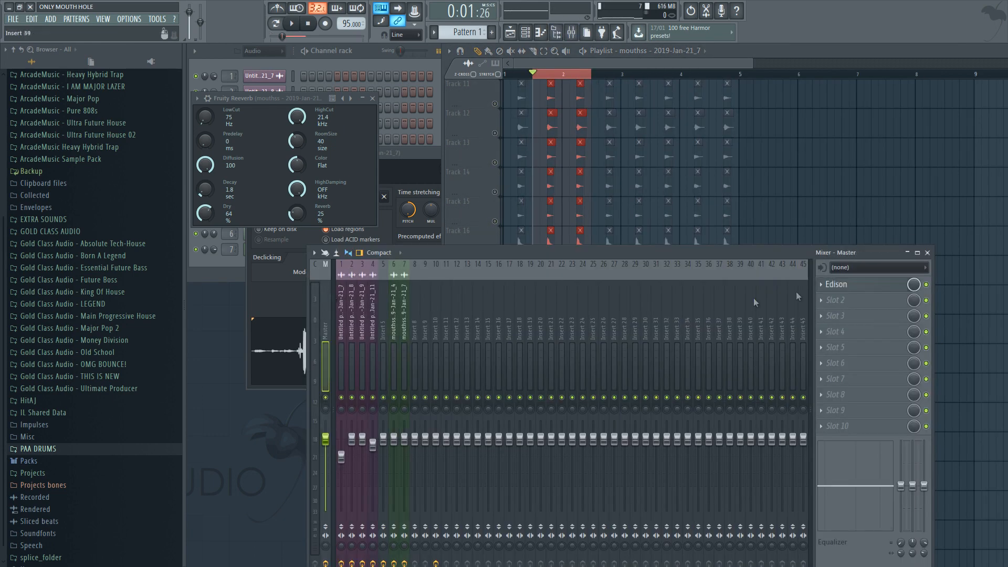
pyautogui.click(855, 285)
pyautogui.click(309, 144)
pyautogui.click(292, 23)
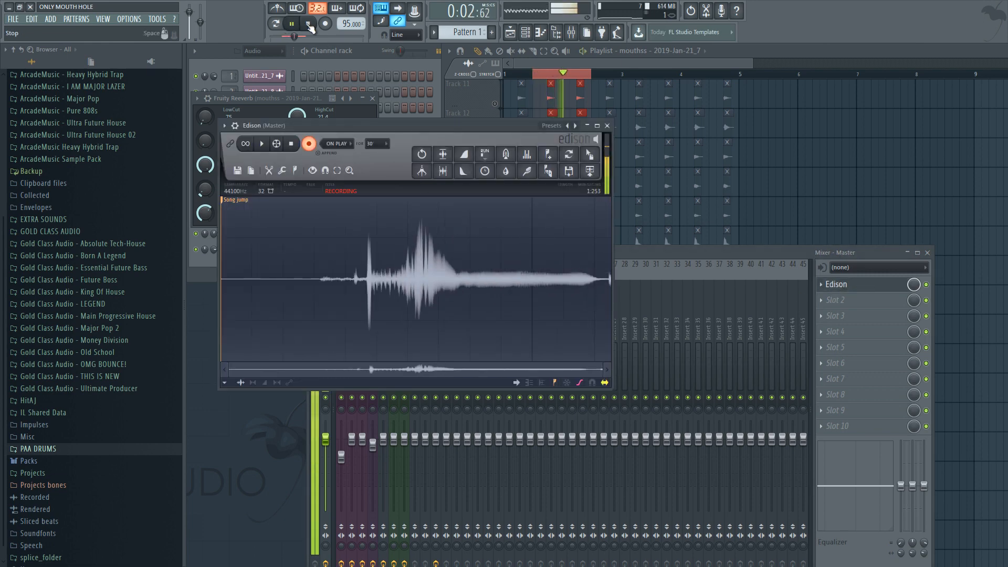
pyautogui.click(309, 24)
# Load Newtone in slot 1 of mixer track 5 and send the Master Edison recording into it
pyautogui.click(386, 291)
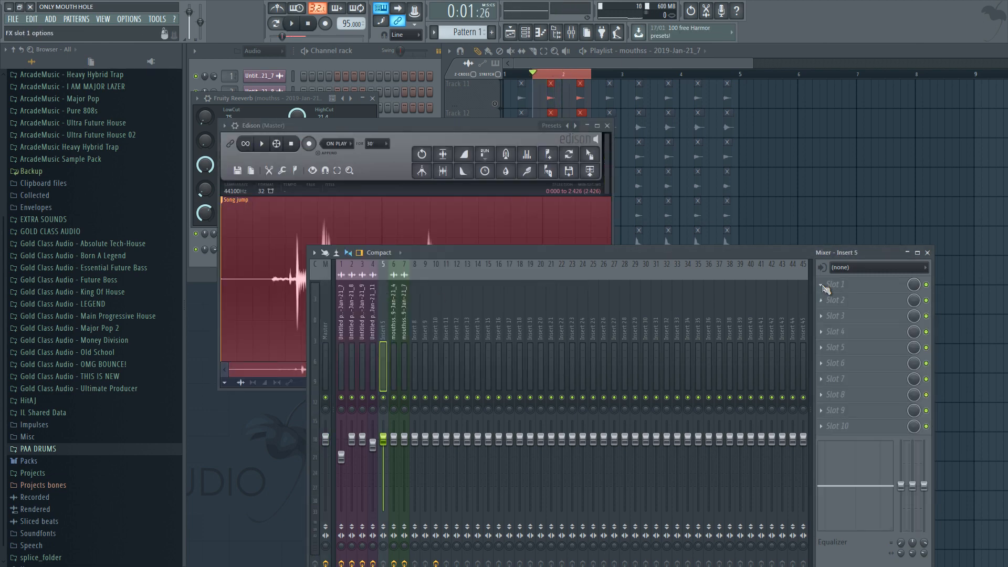
pyautogui.click(835, 287)
pyautogui.click(761, 88)
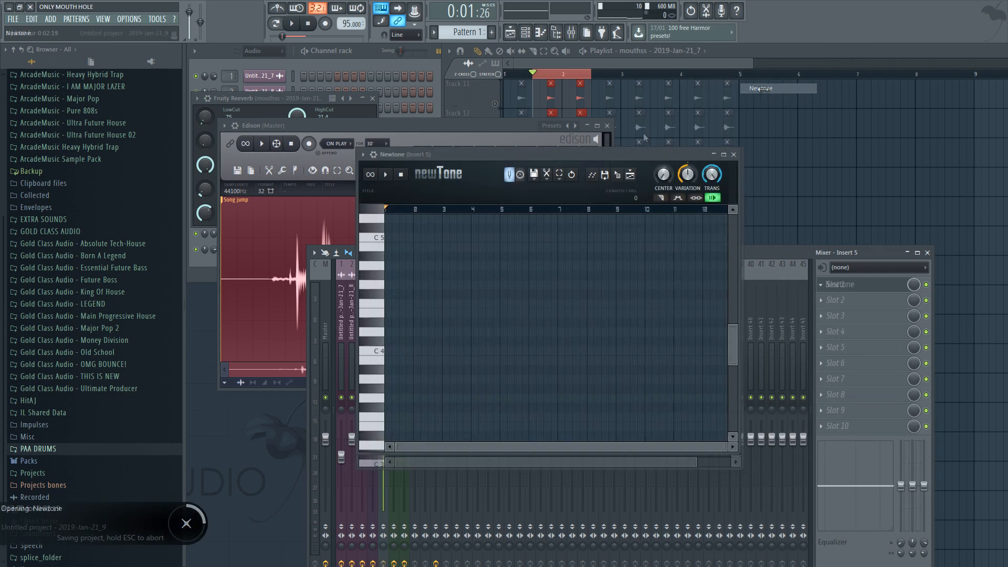
pyautogui.click(461, 139)
# Try lowering the recording's second note to G#6 in Newtone and place the clip on playlist Track 15 after bar 5
pyautogui.click(476, 266)
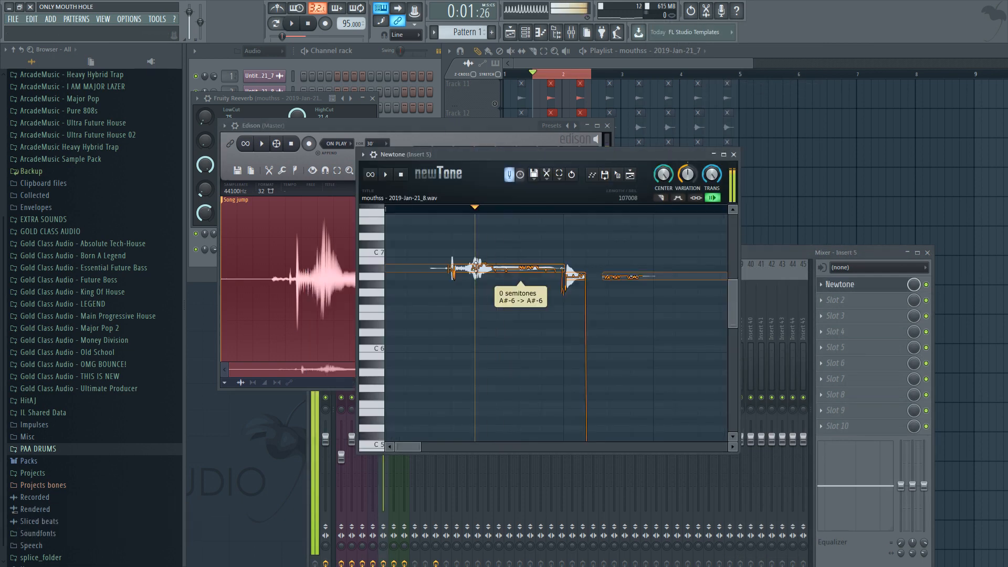
pyautogui.click(578, 275)
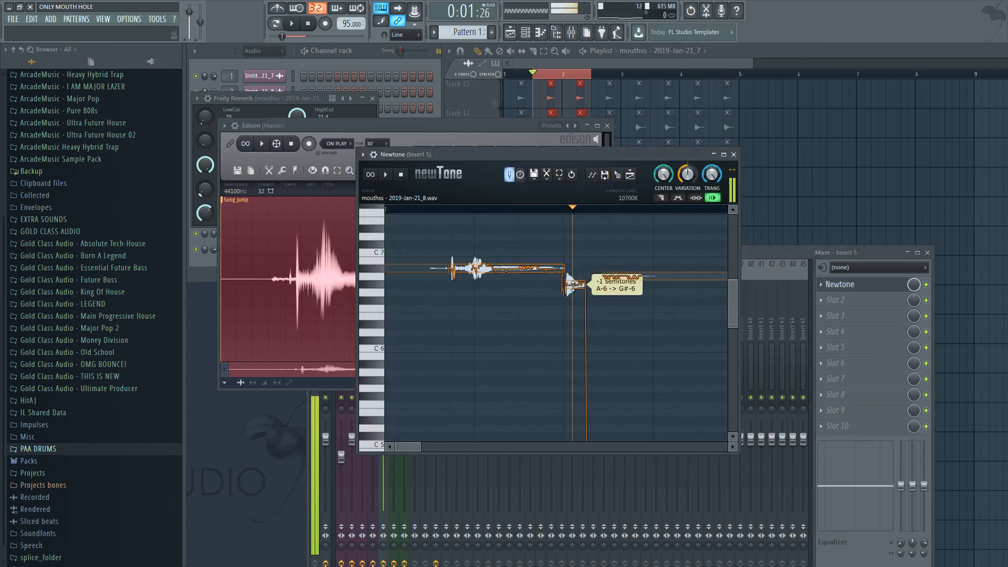
pyautogui.moveTo(617, 175); pyautogui.dragTo(774, 221)
# Route the new mouthss - 2019-Jan-21_9 clip to mixer track 7 and use it to replace the old clips on Track 20
pyautogui.doubleClick(678, 364)
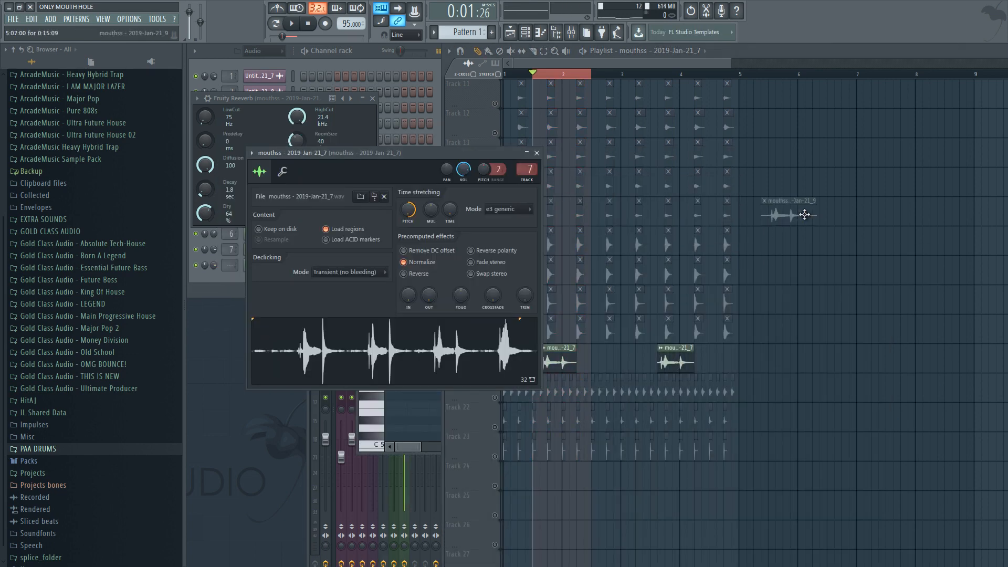
pyautogui.doubleClick(806, 213)
pyautogui.moveTo(546, 161); pyautogui.dragTo(546, 154)
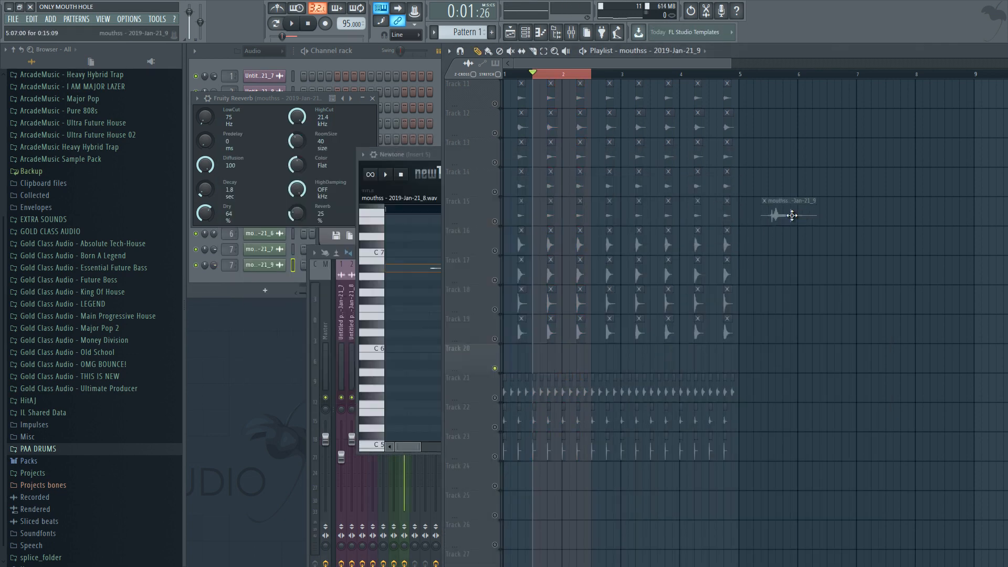
pyautogui.moveTo(796, 218); pyautogui.dragTo(567, 366)
pyautogui.press('space')
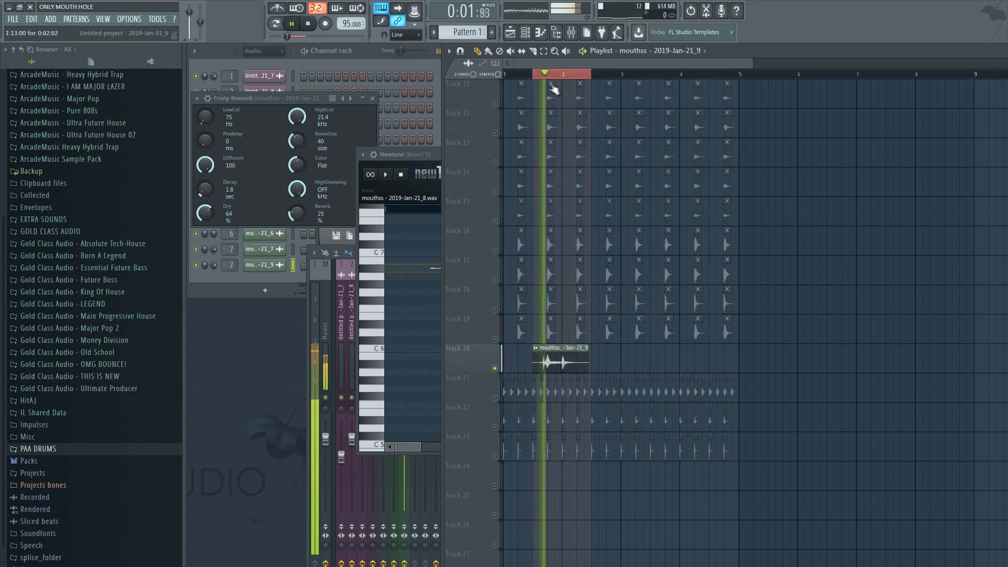
pyautogui.press('space')
# Add Fruity Delay 3 to slot 2 of mixer track 7 and load one of its presets during playback
pyautogui.press('F9')
pyautogui.click(827, 301)
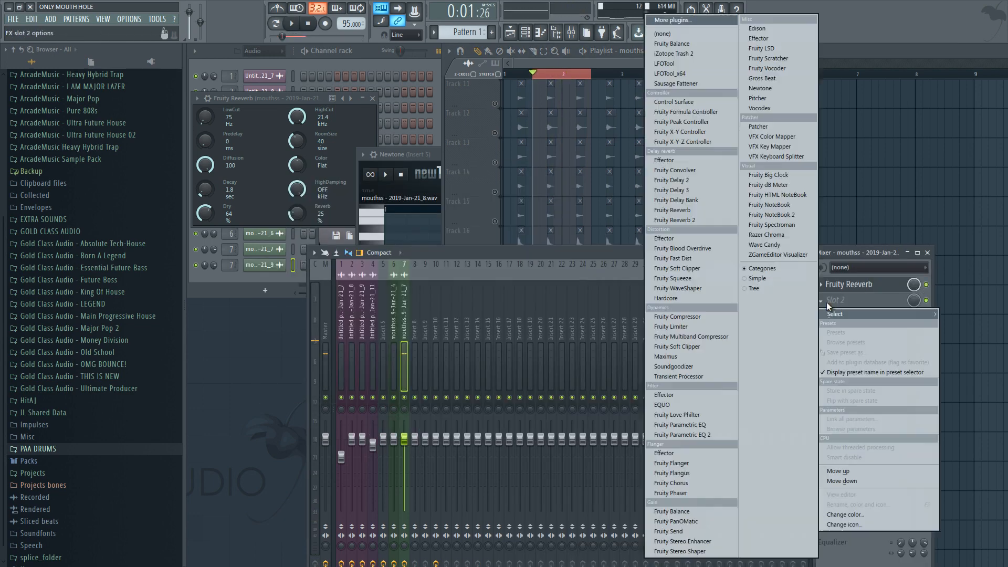
pyautogui.click(673, 190)
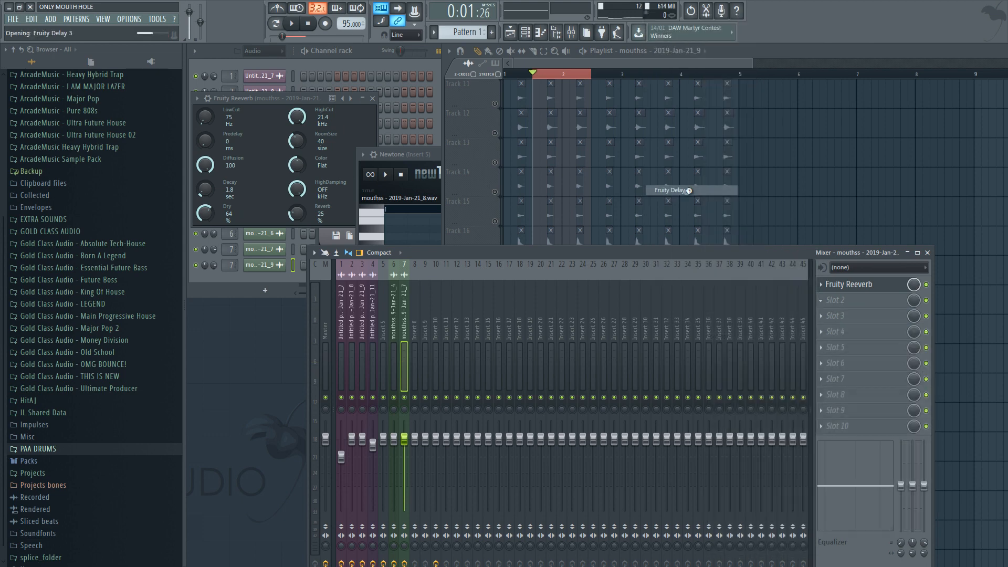
pyautogui.press('space')
pyautogui.click(211, 112)
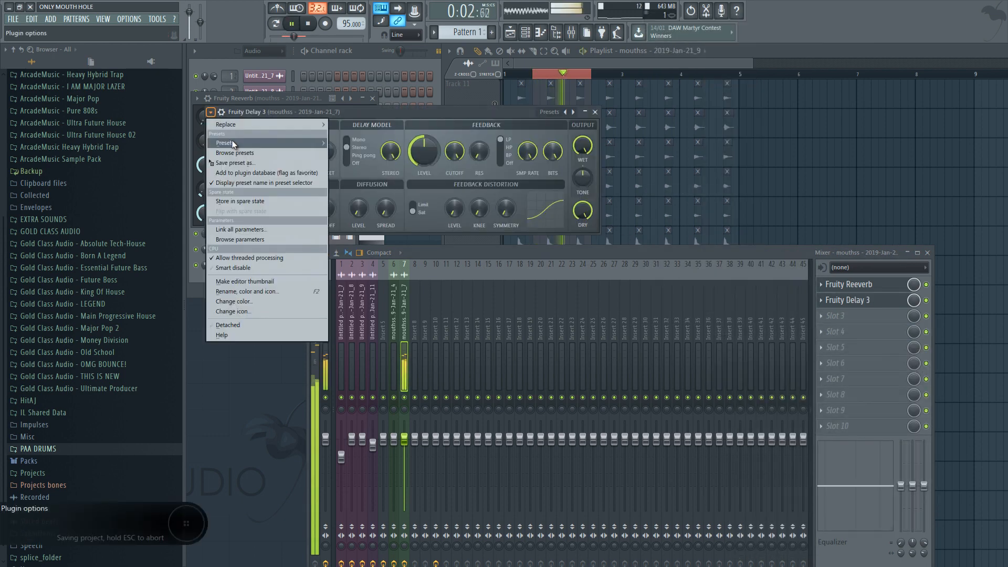
pyautogui.moveTo(231, 142)
pyautogui.click(368, 194)
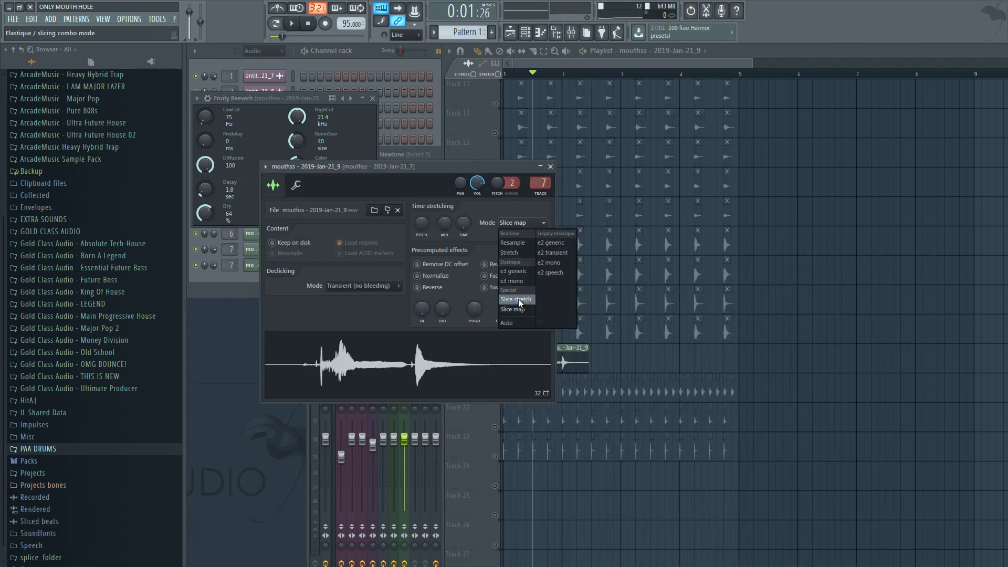
# Set the mouthss - 2019-Jan-21_9 sample's stretch mode to e3 generic after trying Slice stretch, and shift its pitch
pyautogui.click(520, 303)
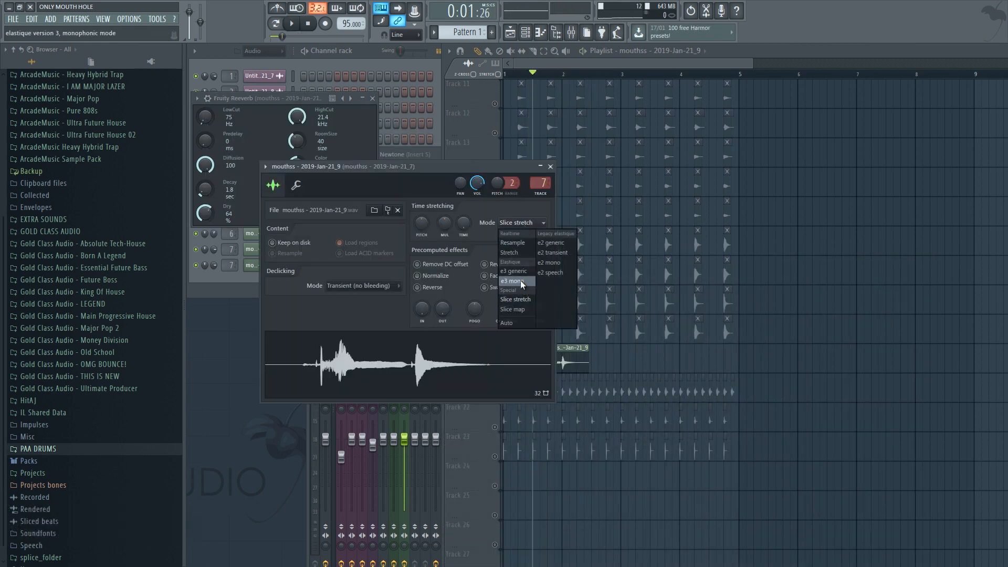
pyautogui.click(513, 271)
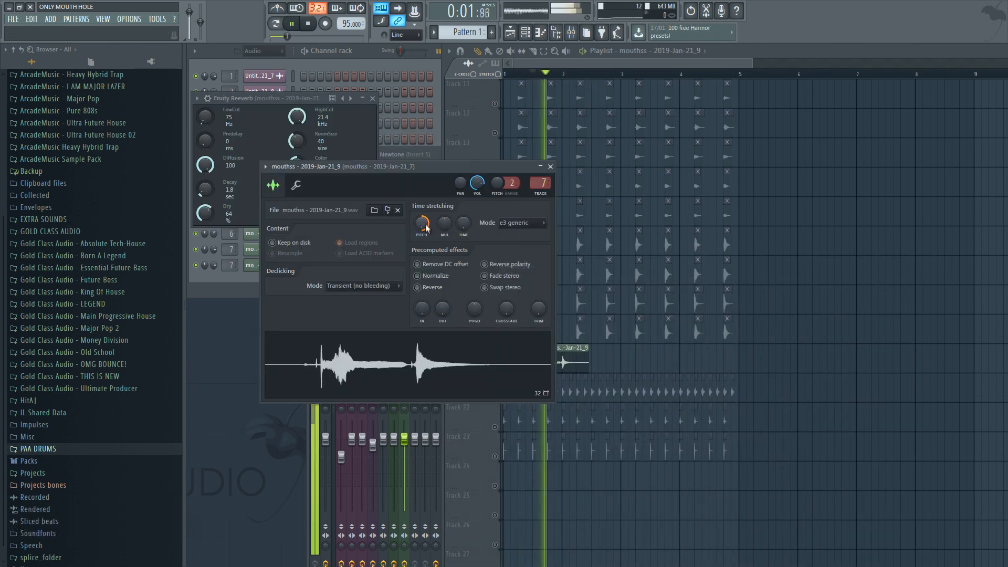
pyautogui.press('space')
# Unmute all playlist tracks and repeat the mouthss - 2019-Jan-21_9 clip once per bar on Track 20, four times in total
pyautogui.rightClick(495, 133)
pyautogui.press('space')
pyautogui.doubleClick(567, 358)
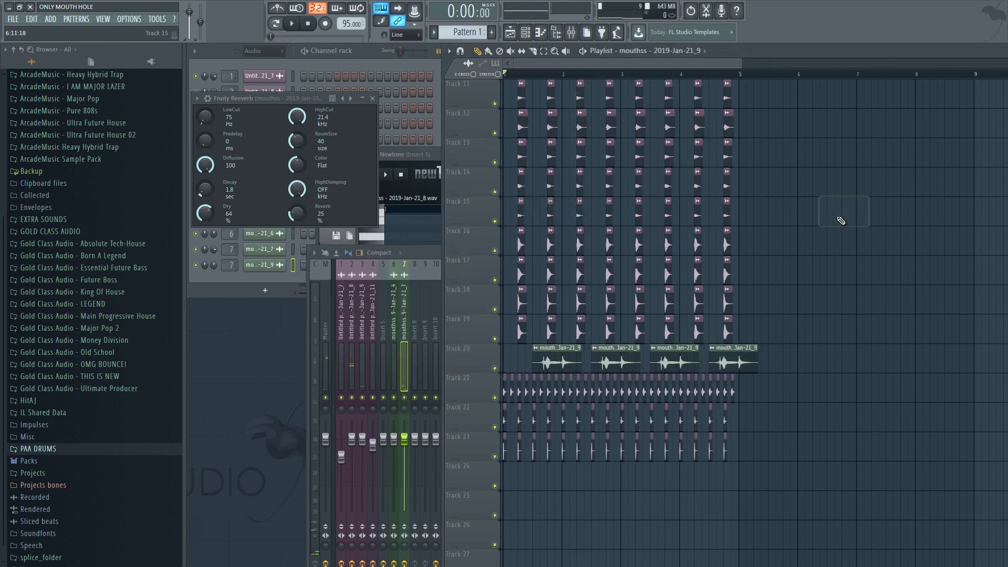
# Close the Fruity Reeverb and Newtone windows
pyautogui.scroll(7, 841, 224)
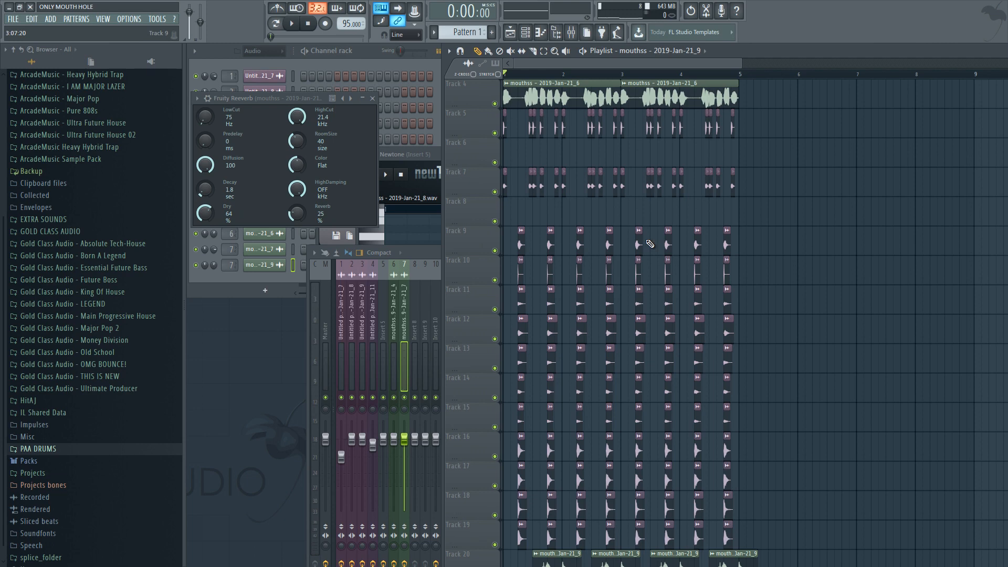
pyautogui.click(374, 99)
pyautogui.click(418, 154)
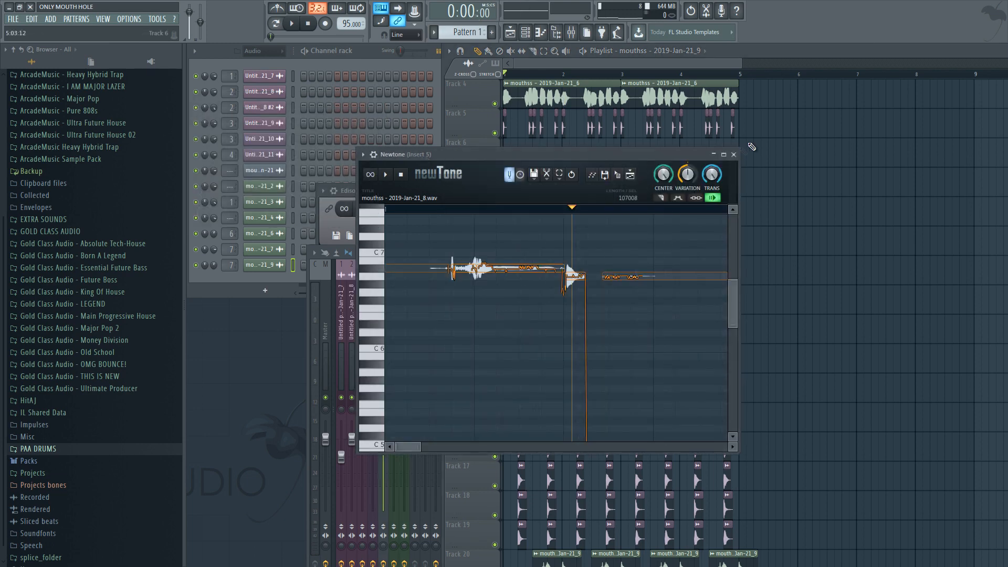
pyautogui.click(733, 155)
# Delete the second and fourth mouthss - 2019-Jan-21_9 clips from Track 20 while the beat plays
pyautogui.scroll(-5, 555, 86)
pyautogui.press('space')
pyautogui.rightClick(620, 420)
pyautogui.rightClick(740, 424)
pyautogui.click(781, 391)
pyautogui.rightClick(783, 391)
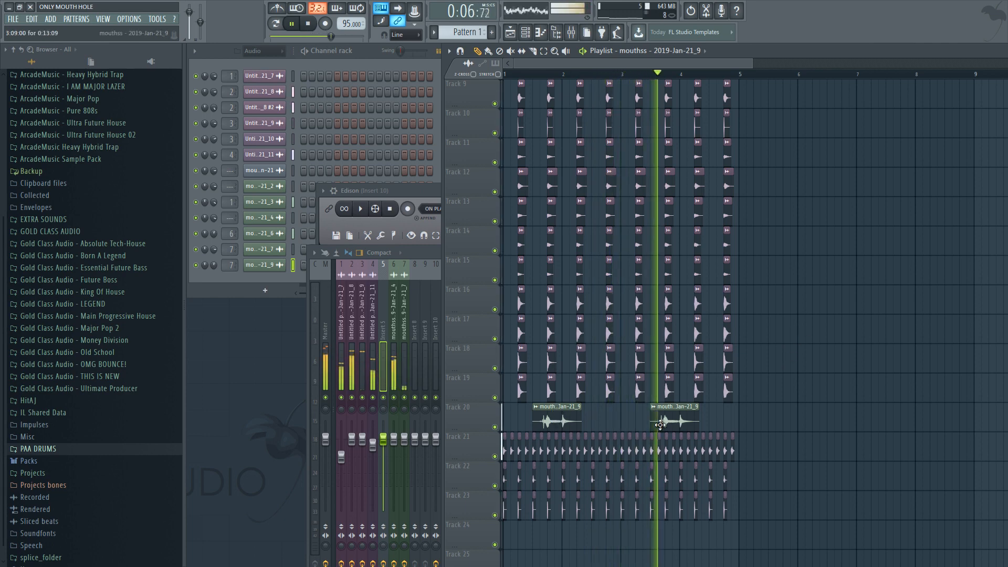
# Adjust the mouthss - 2019-Jan-21_9 channel volume slightly, close its settings and stop playback
pyautogui.doubleClick(658, 421)
pyautogui.moveTo(481, 182); pyautogui.dragTo(482, 185)
pyautogui.click(550, 167)
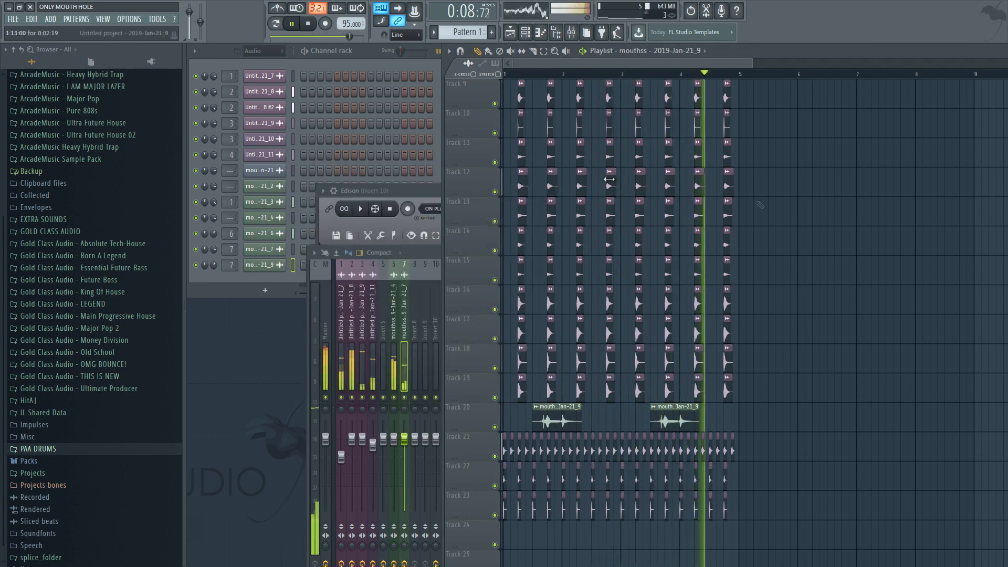
pyautogui.press('space')
# Clear the old recording from Edison on mixer track 10 and select bars 5 to 9 in the playlist
pyautogui.scroll(6, 819, 248)
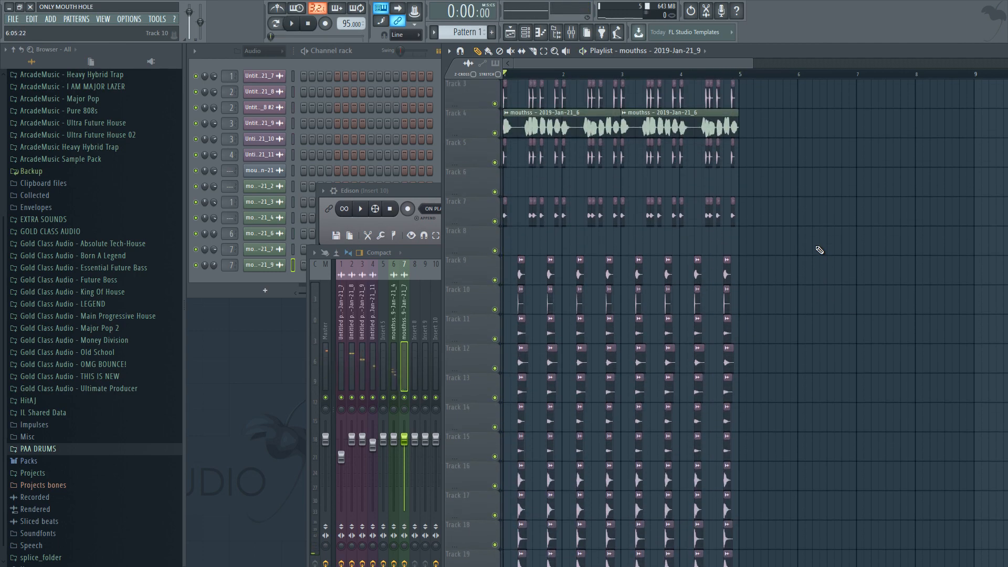
pyautogui.click(426, 253)
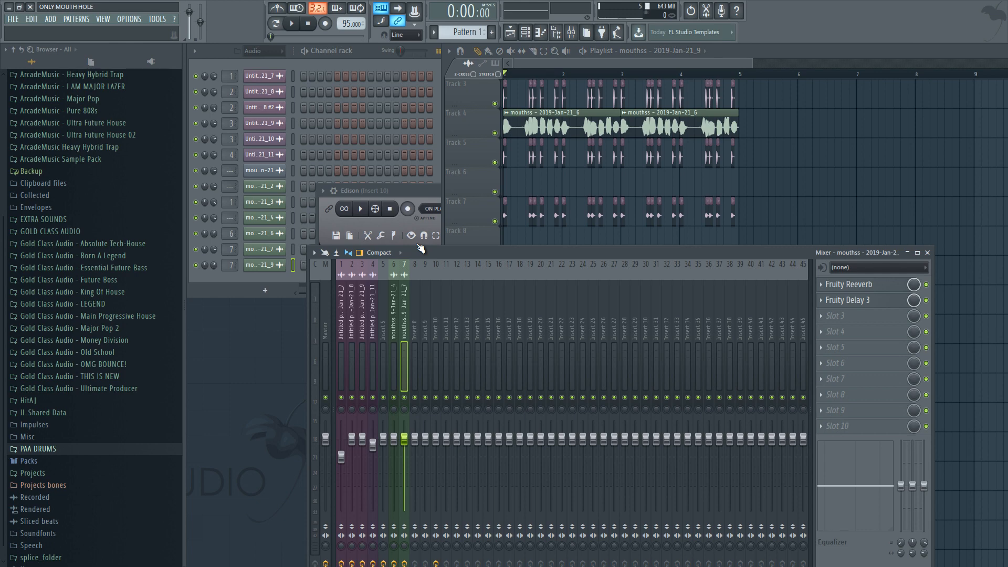
pyautogui.click(416, 278)
pyautogui.click(401, 194)
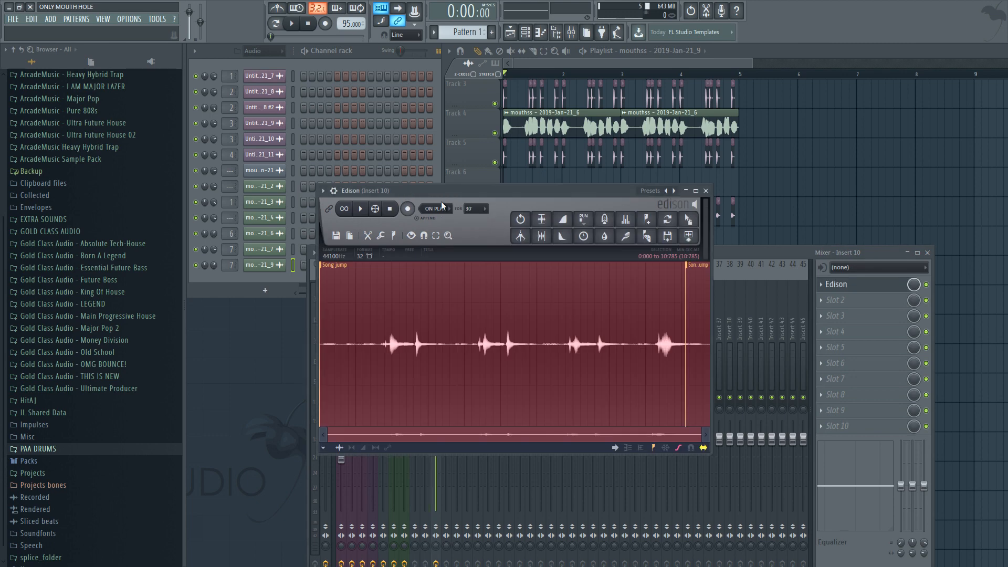
pyautogui.press('Delete')
pyautogui.moveTo(744, 78); pyautogui.dragTo(950, 83)
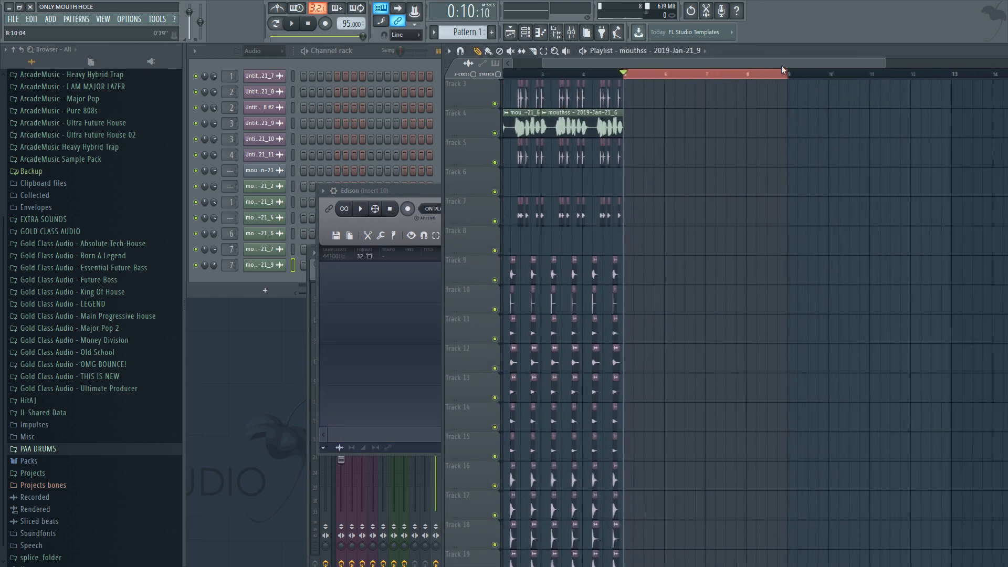
# Record a trial vocal take from bar 5 in Edison on mixer track 10 and clear it
pyautogui.click(430, 190)
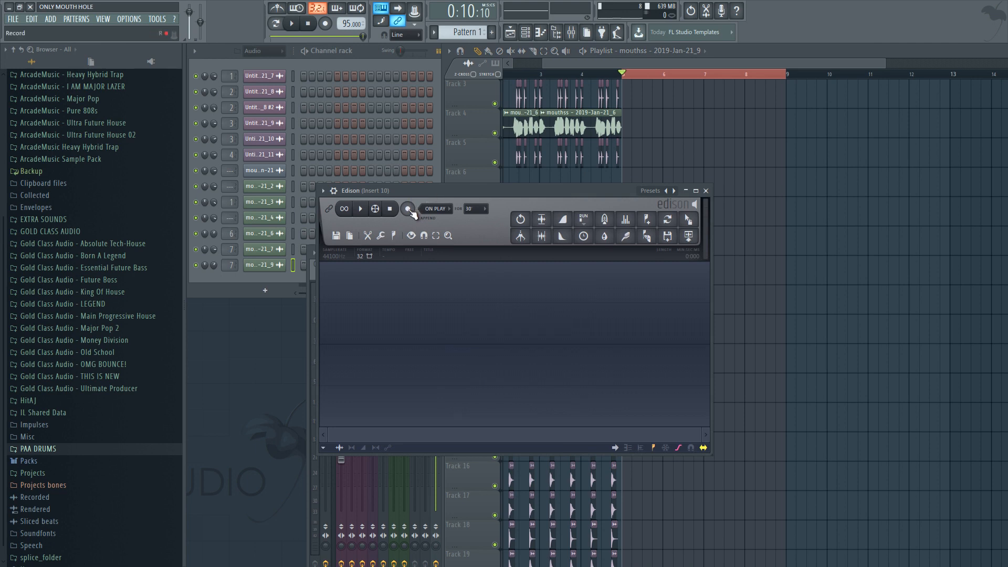
pyautogui.click(409, 210)
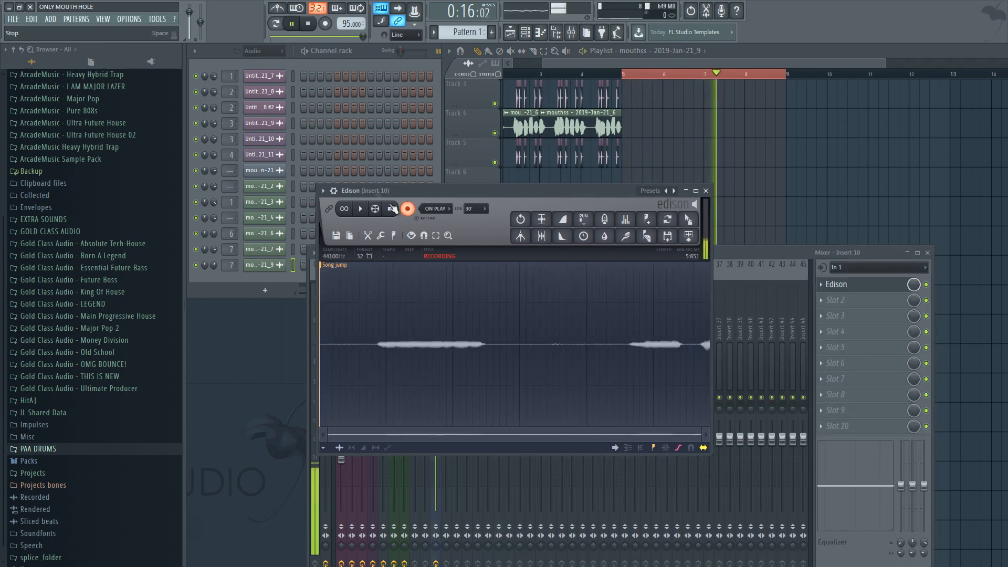
pyautogui.click(390, 210)
pyautogui.hotkey('ctrl', 'a')
pyautogui.press('Delete')
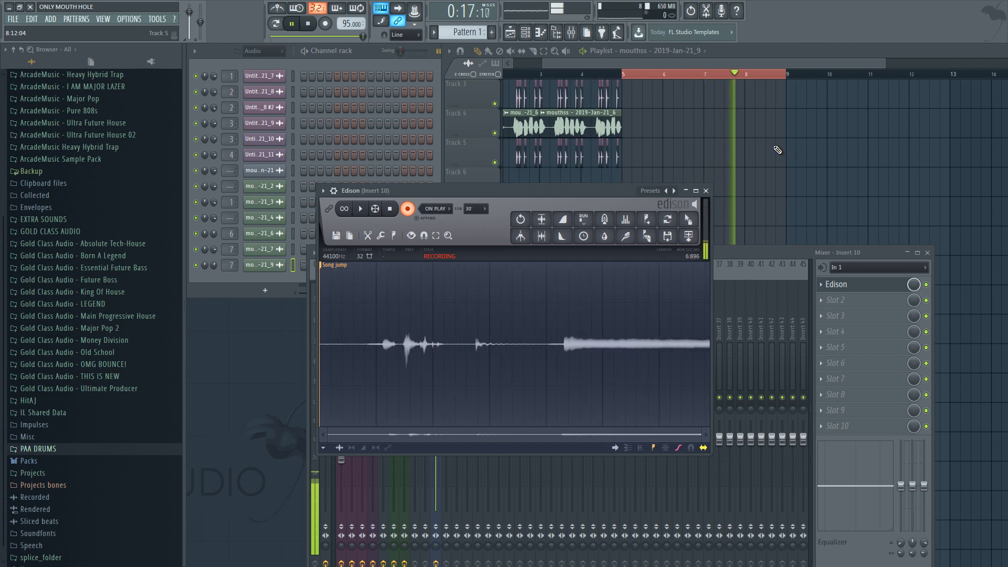
# Finish recording the two held vocal notes in Edison, place the take on Track 4 at bar 5 and close Edison
pyautogui.click(394, 209)
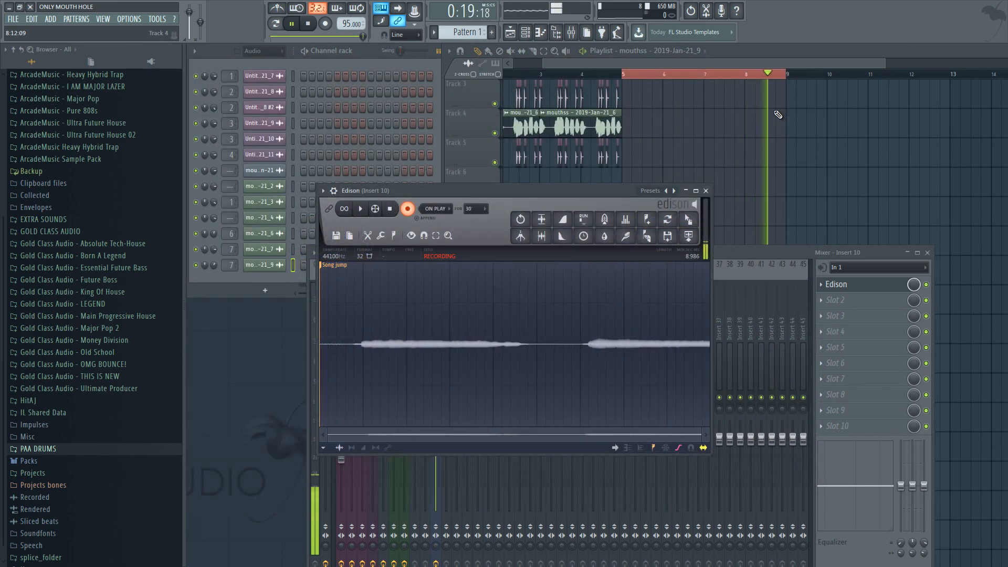
pyautogui.press('space')
pyautogui.moveTo(689, 219); pyautogui.dragTo(634, 128)
pyautogui.press('Escape')
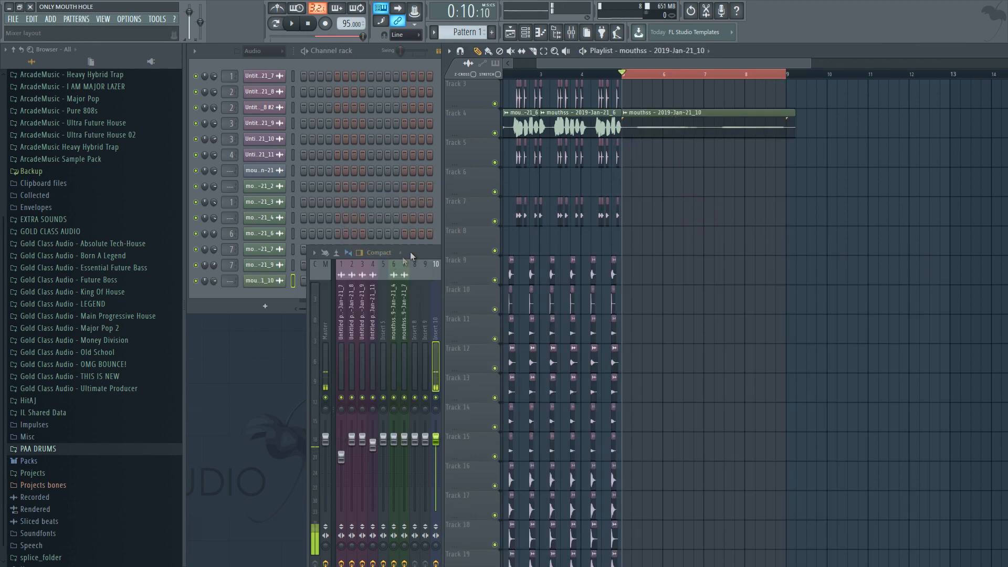
# Add Newtone to mixer track 5, load the mouthss - 2019-Jan-21_10 sample into it and minimize it
pyautogui.click(385, 277)
pyautogui.click(825, 286)
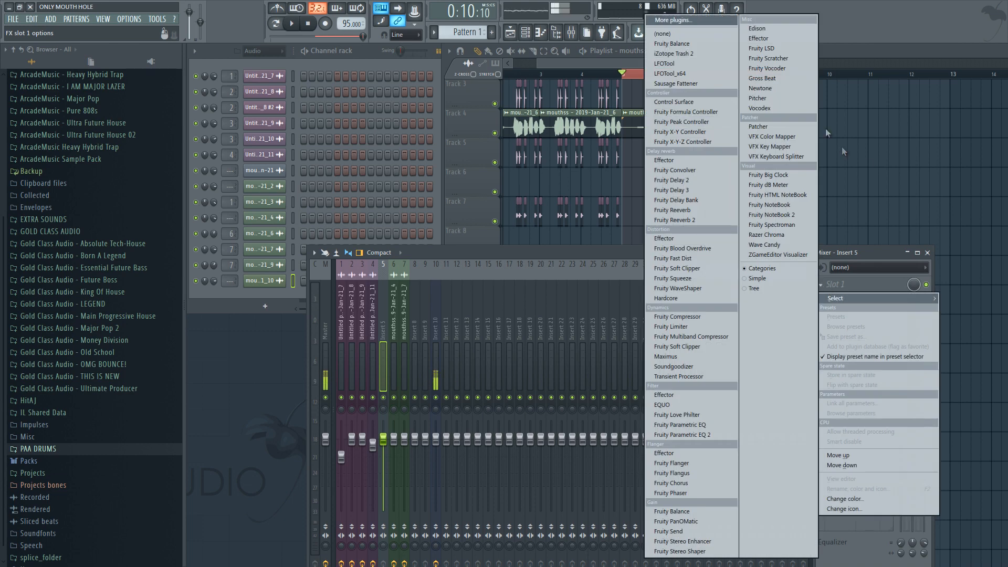
pyautogui.click(778, 89)
pyautogui.doubleClick(694, 117)
pyautogui.moveTo(515, 370); pyautogui.dragTo(419, 155)
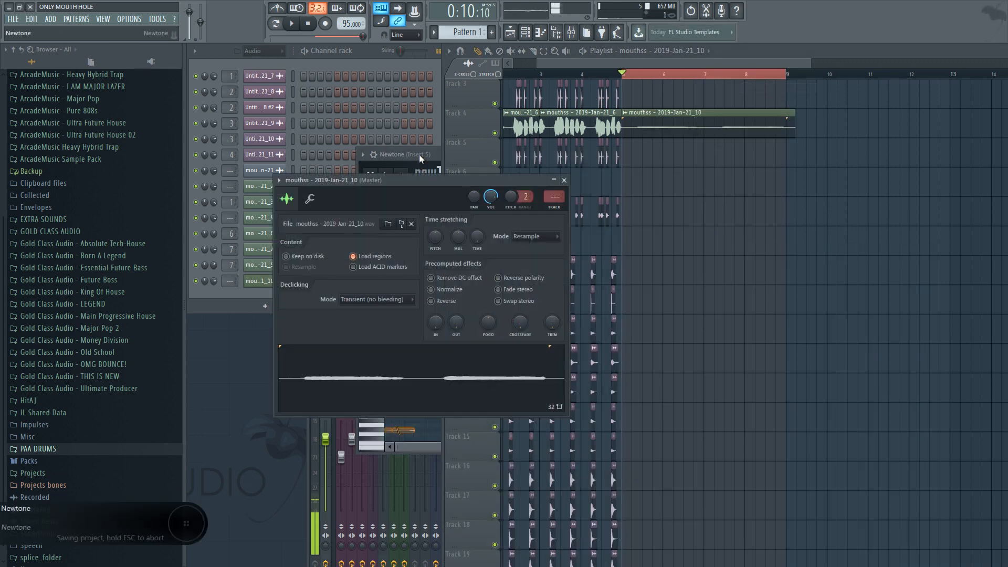
pyautogui.click(420, 154)
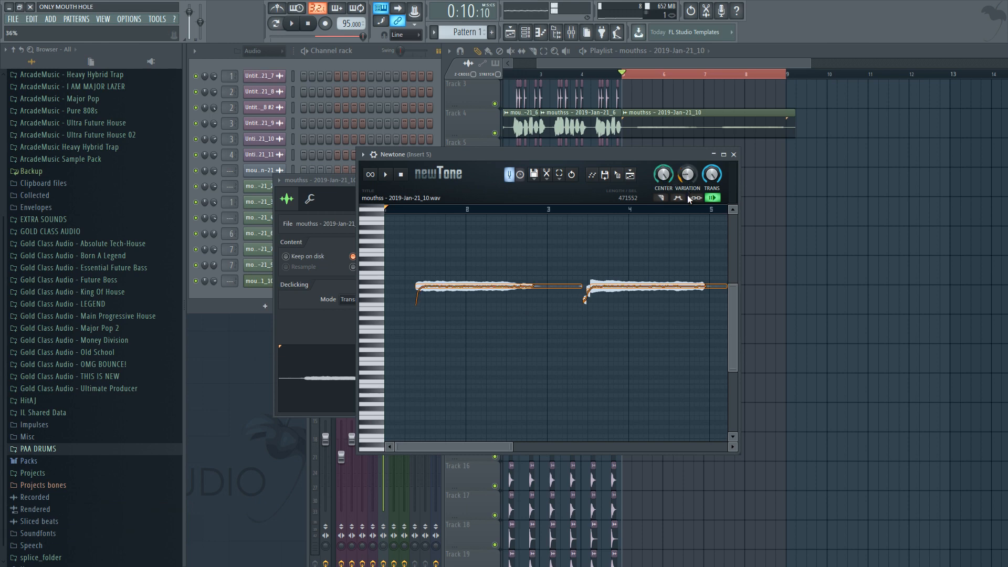
pyautogui.click(714, 155)
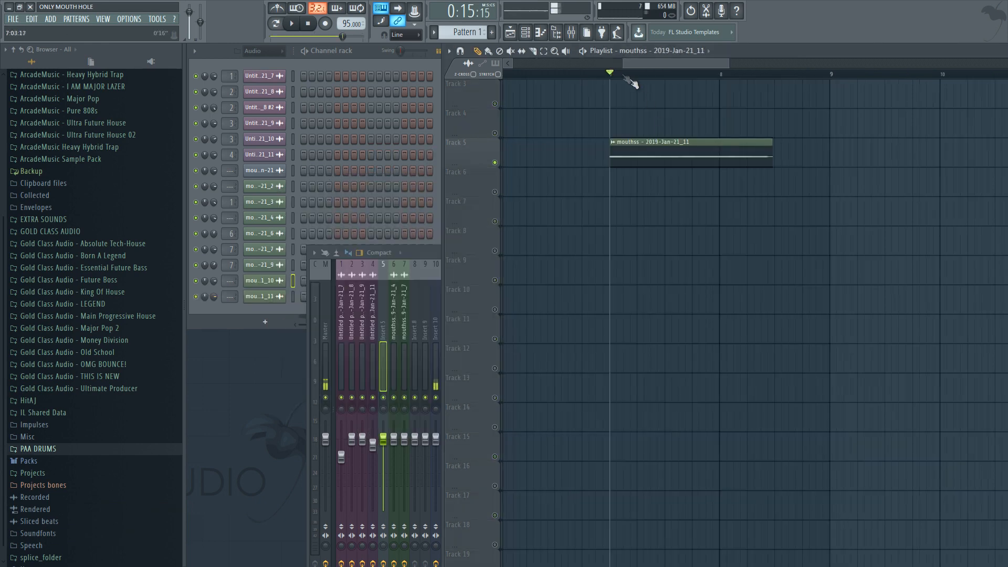
# Normalize the mouthss - 2019-Jan-21_11 clip on Track 5 and play it
pyautogui.scroll(2, 624, 78)
pyautogui.doubleClick(632, 161)
pyautogui.click(457, 302)
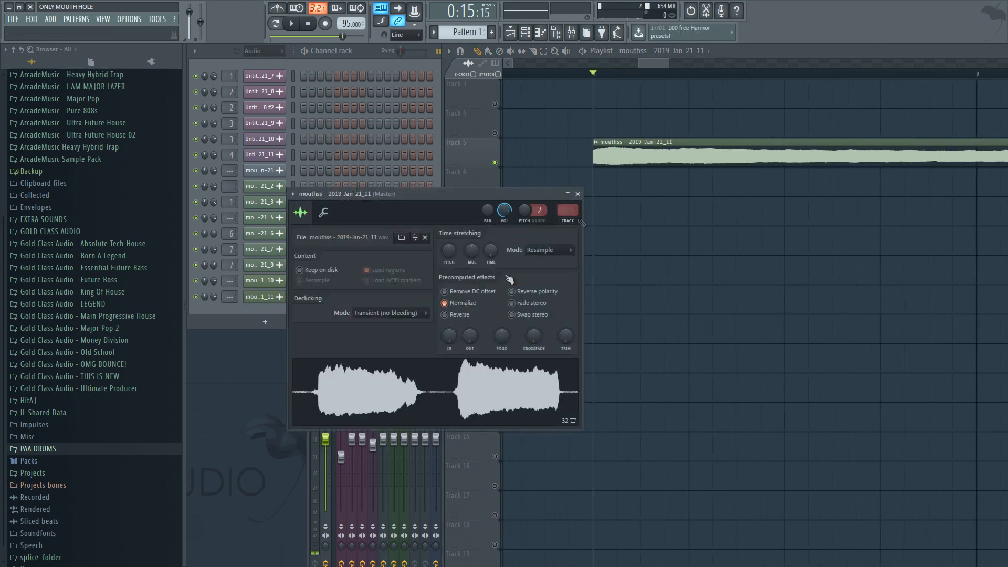
pyautogui.press('space')
pyautogui.press('space')
# Extend the start of the mouthss - 2019-Jan-21_11 clip back to 6:16:00 and preview it
pyautogui.click(571, 73)
pyautogui.press('space')
pyautogui.moveTo(593, 164); pyautogui.dragTo(569, 167)
pyautogui.press('space')
# Make the trimmed mouthss - 2019-Jan-21_11 clip unique as its own sample and play it back
pyautogui.click(571, 141)
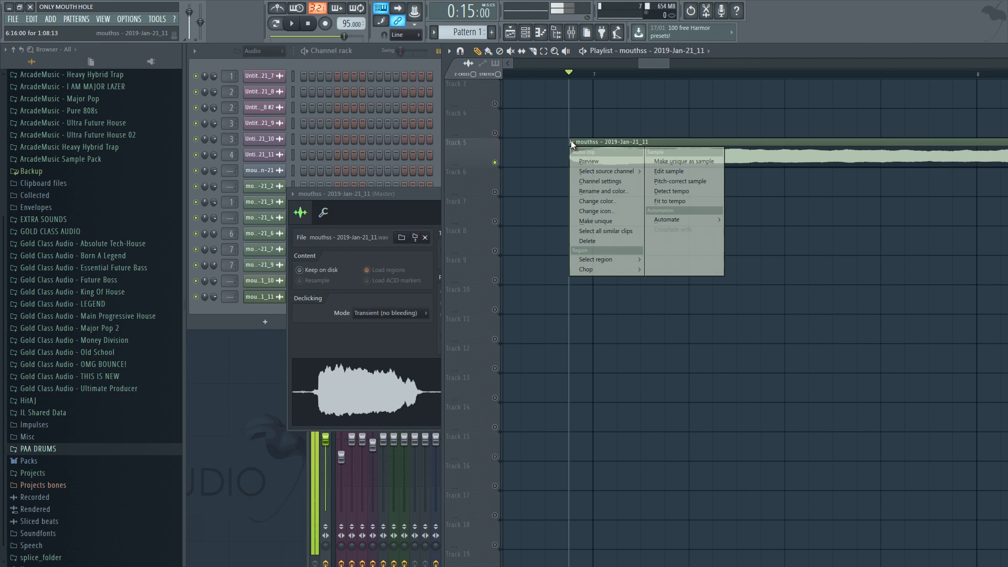
pyautogui.click(672, 158)
pyautogui.click(583, 323)
pyautogui.press('Return')
pyautogui.scroll(-5, 619, 75)
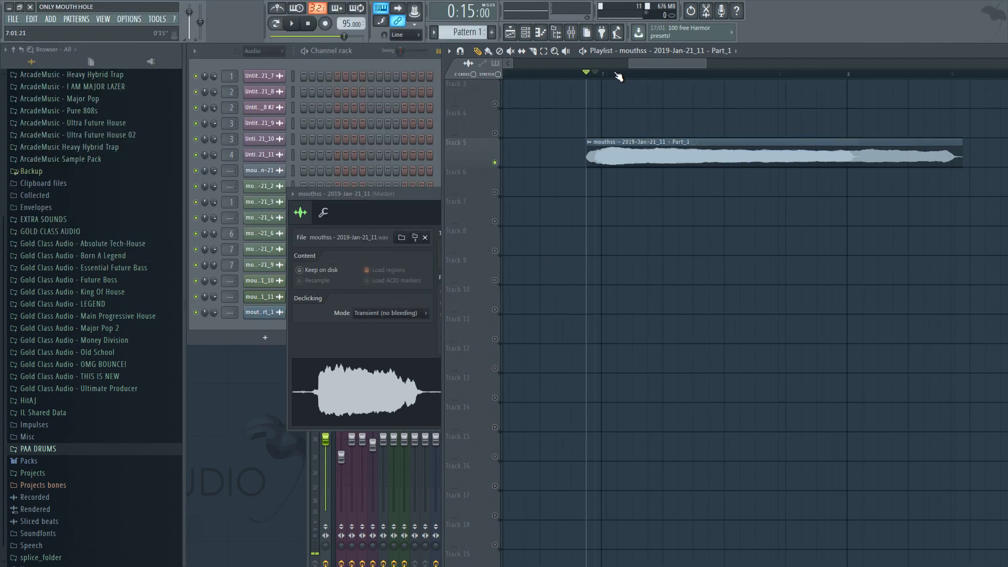
pyautogui.press('space')
pyautogui.press('space')
# Create a new sampler channel in the channel rack from the mouthss - 2019-Jan-21_11 - Part_1 waveform
pyautogui.doubleClick(642, 154)
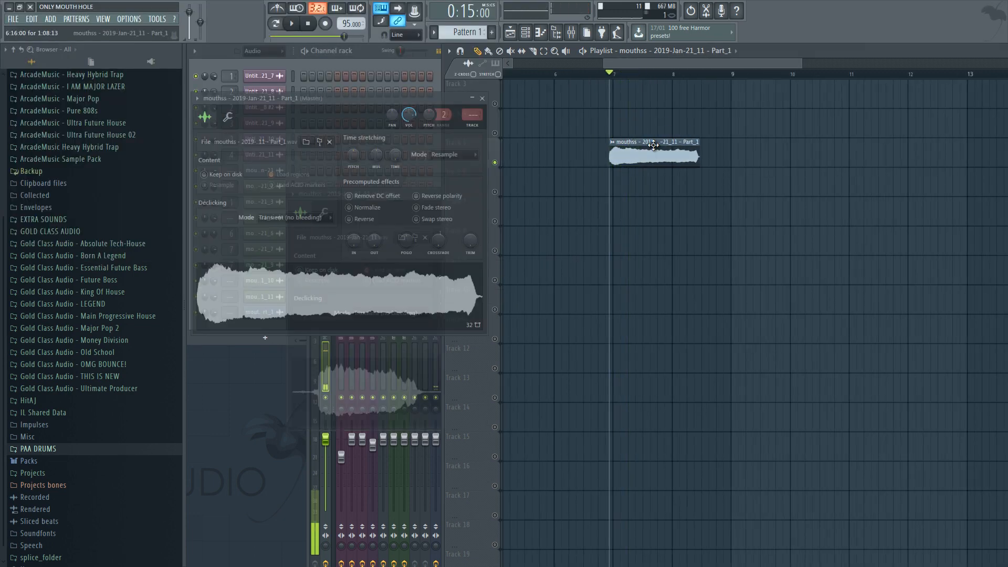
pyautogui.moveTo(420, 292); pyautogui.dragTo(267, 323)
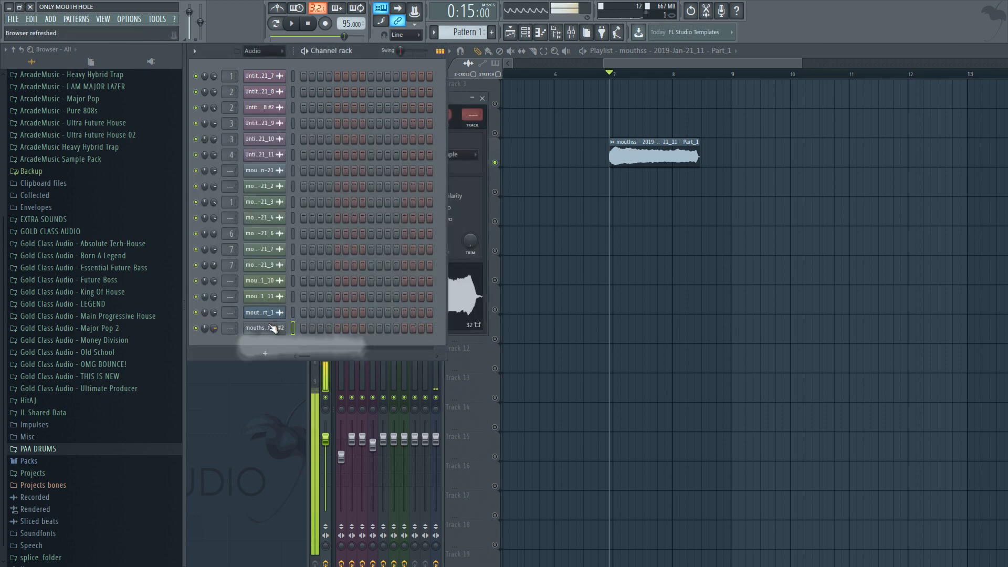
# Review Newtone on mixer track 5 and close both it and the mixer
pyautogui.click(570, 33)
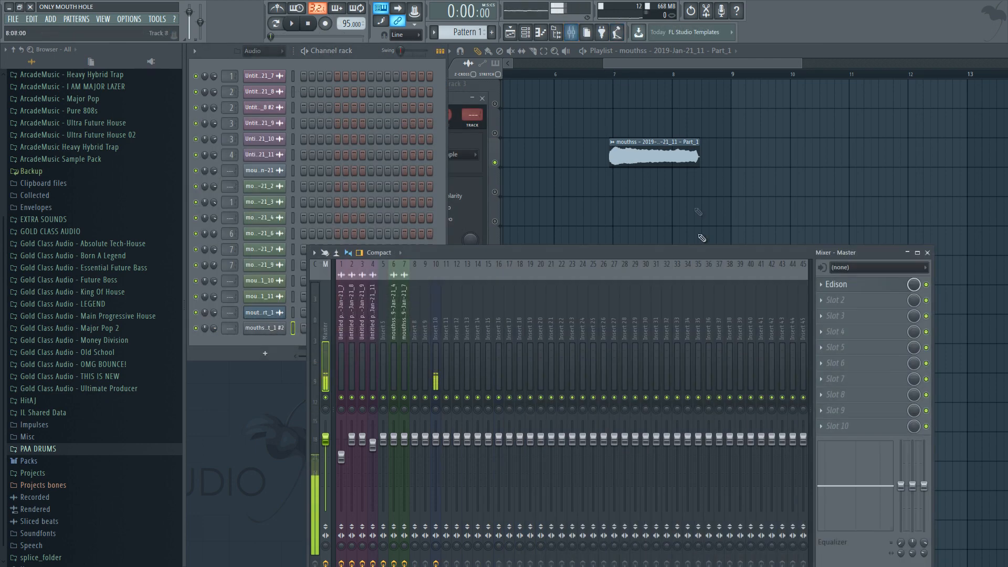
pyautogui.click(384, 294)
pyautogui.click(848, 288)
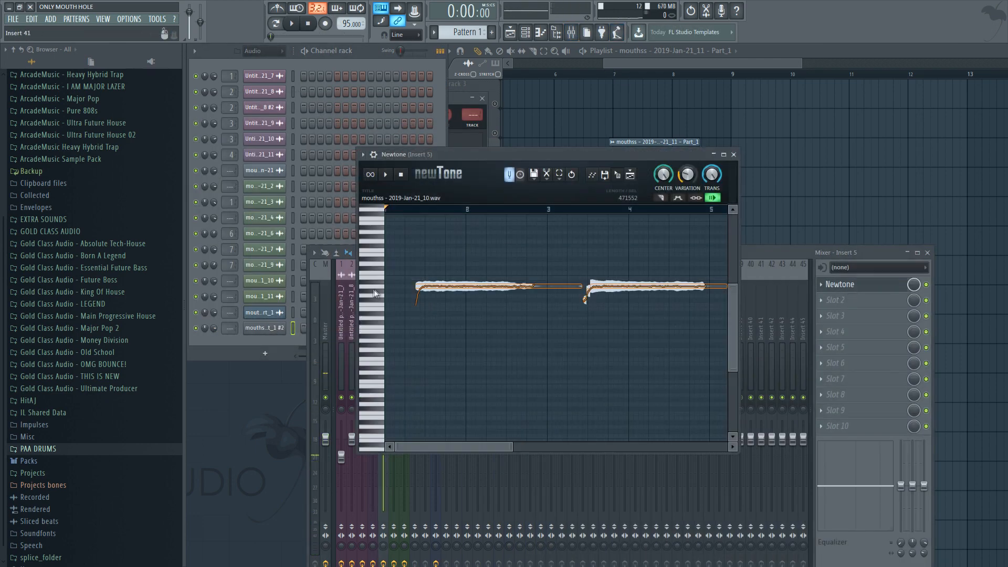
pyautogui.click(733, 154)
pyautogui.click(927, 253)
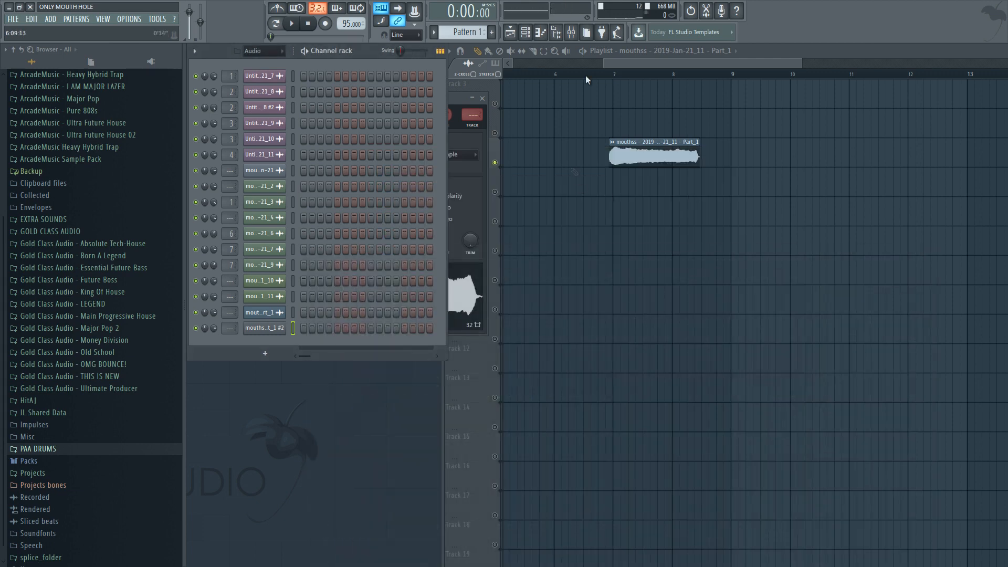
# Delete the mouthss - 2019-Jan-21_11 - Part_1 clip from Track 5 in the playlist
pyautogui.moveTo(632, 63); pyautogui.dragTo(569, 68)
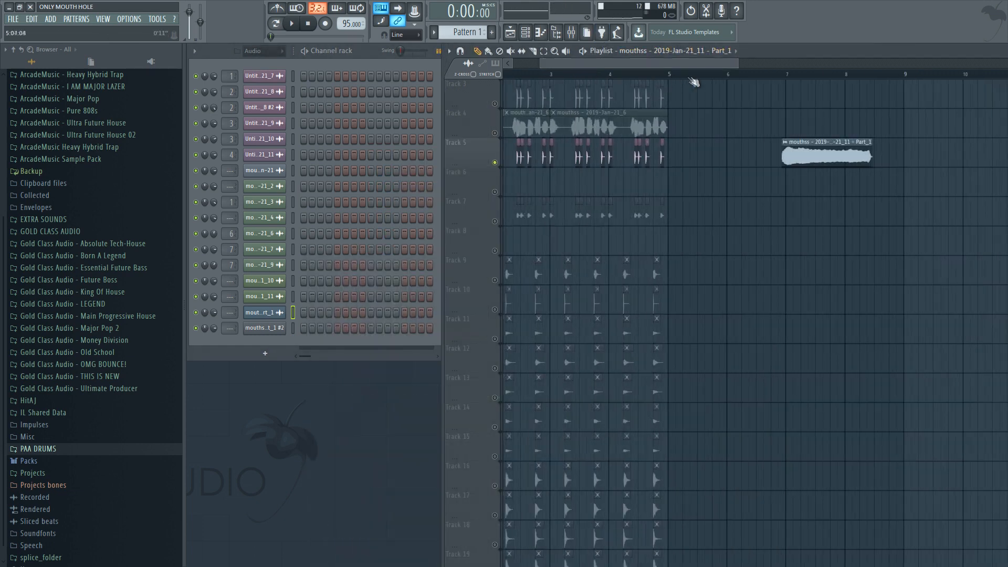
pyautogui.scroll(-3, 691, 77)
pyautogui.rightClick(789, 155)
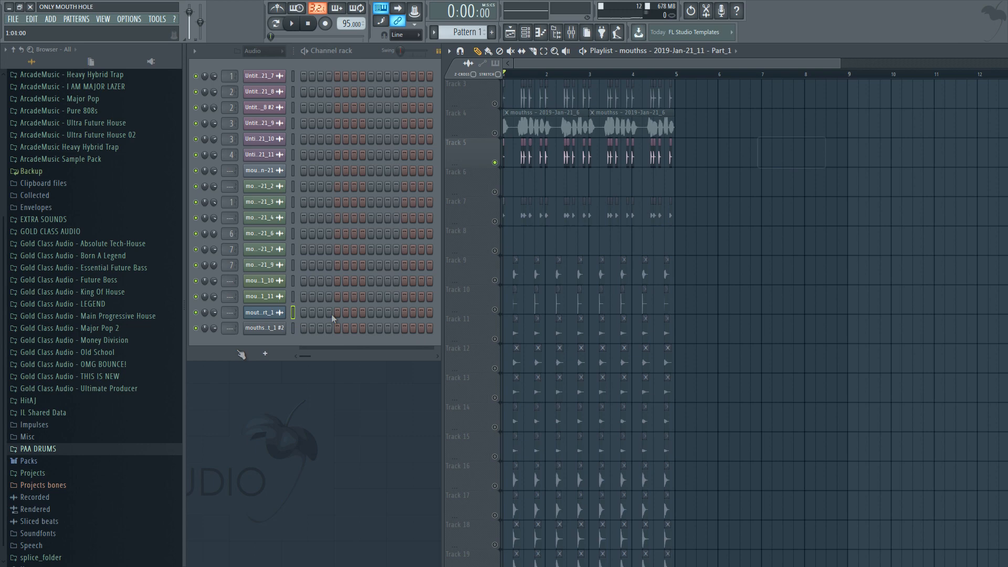
# Set the root note of the Part_1 #2 sampler channel to A4 and unmute Track 6, which holds Pattern 1
pyautogui.click(278, 329)
pyautogui.click(264, 131)
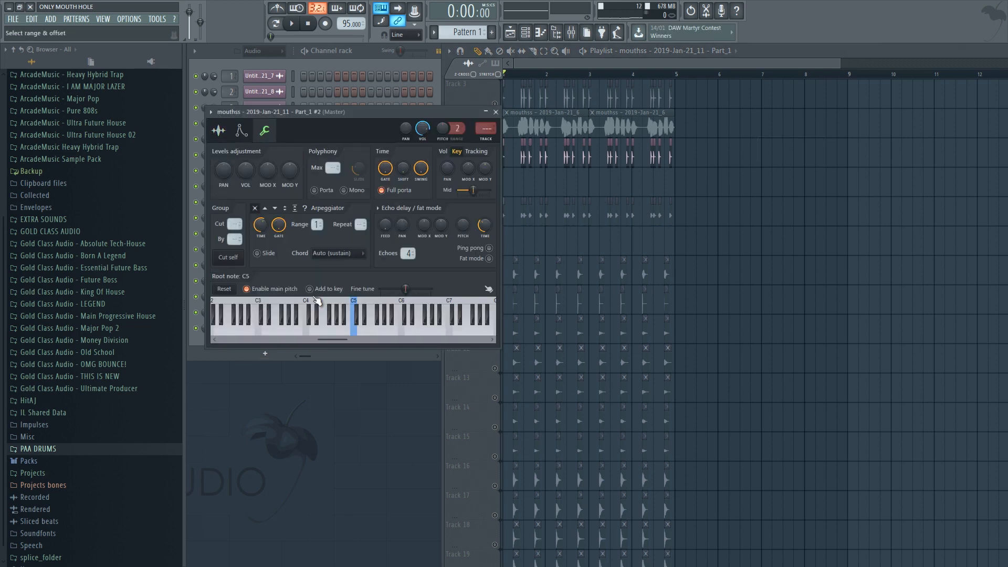
pyautogui.rightClick(265, 328)
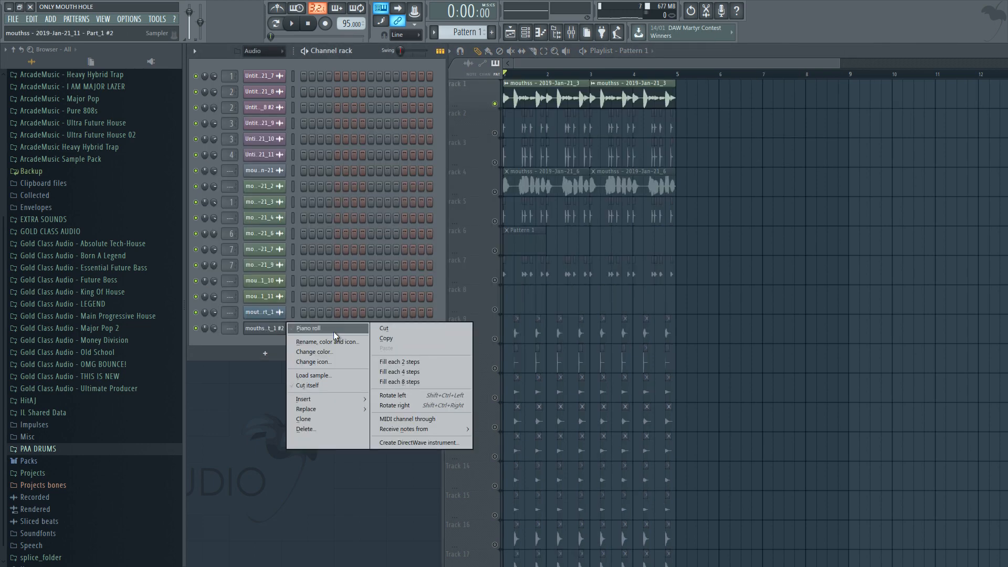
pyautogui.click(332, 329)
pyautogui.click(495, 251)
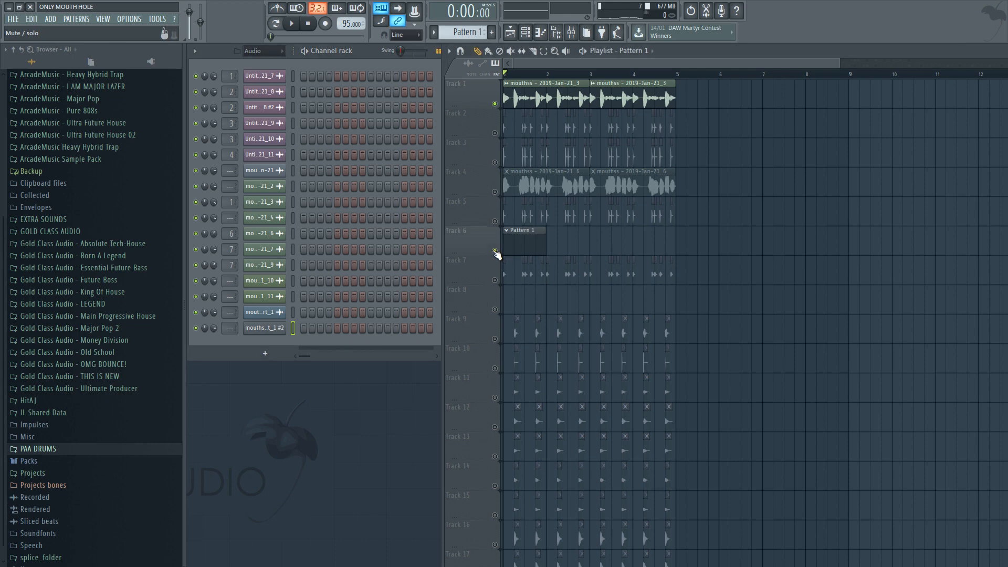
# Draw an A4, C5 and E5 chord for the Part_1 #2 channel from bar 1 and stretch it to one bar
pyautogui.rightClick(265, 328)
pyautogui.click(341, 329)
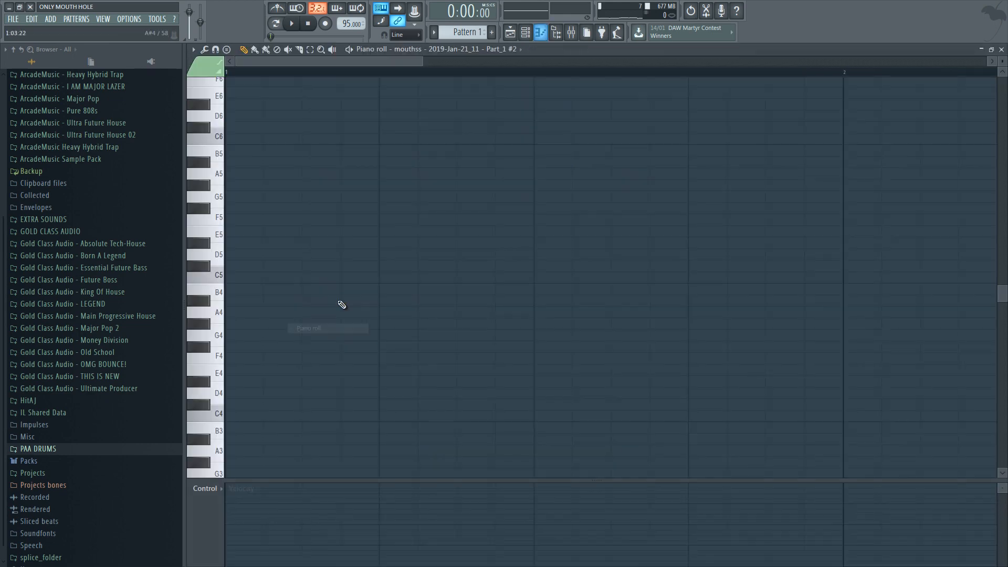
pyautogui.moveTo(231, 314); pyautogui.dragTo(231, 313)
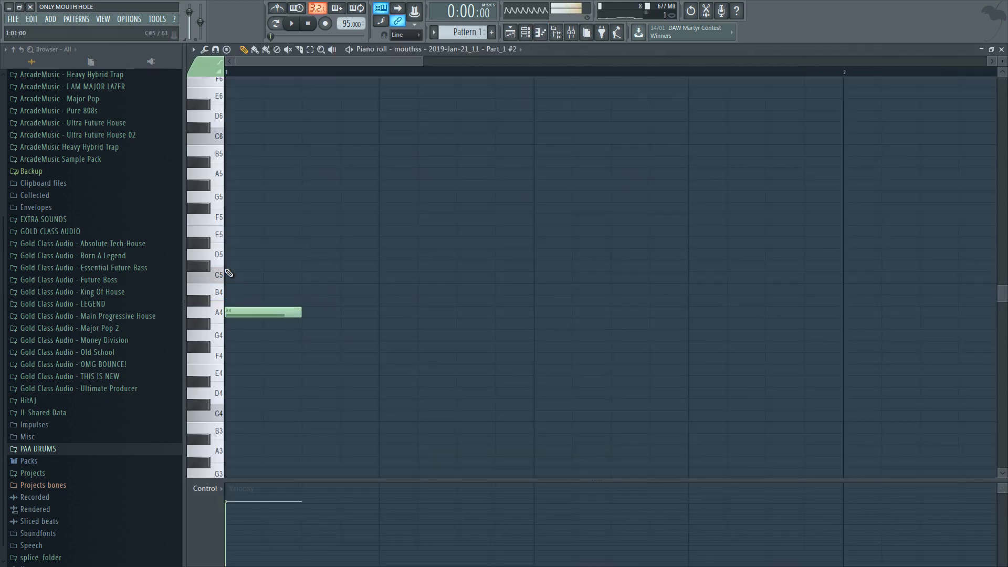
pyautogui.click(229, 232)
pyautogui.hotkey('ctrl', 'a')
pyautogui.moveTo(299, 313); pyautogui.dragTo(848, 316)
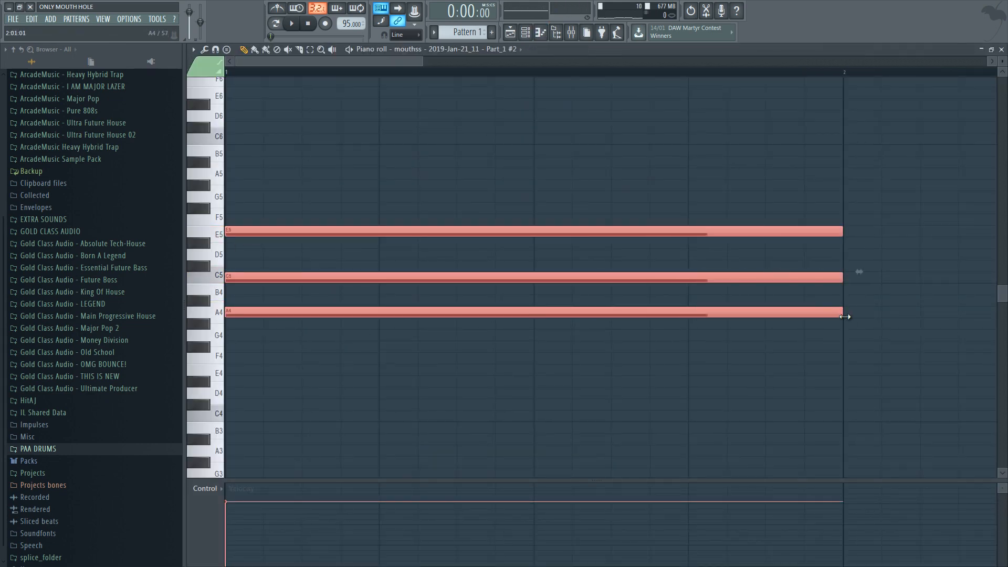
# Play the chord, enable the Part_1 #2 channel's volume envelope and raise its loop crossfade
pyautogui.press('space')
pyautogui.scroll(-5, 333, 72)
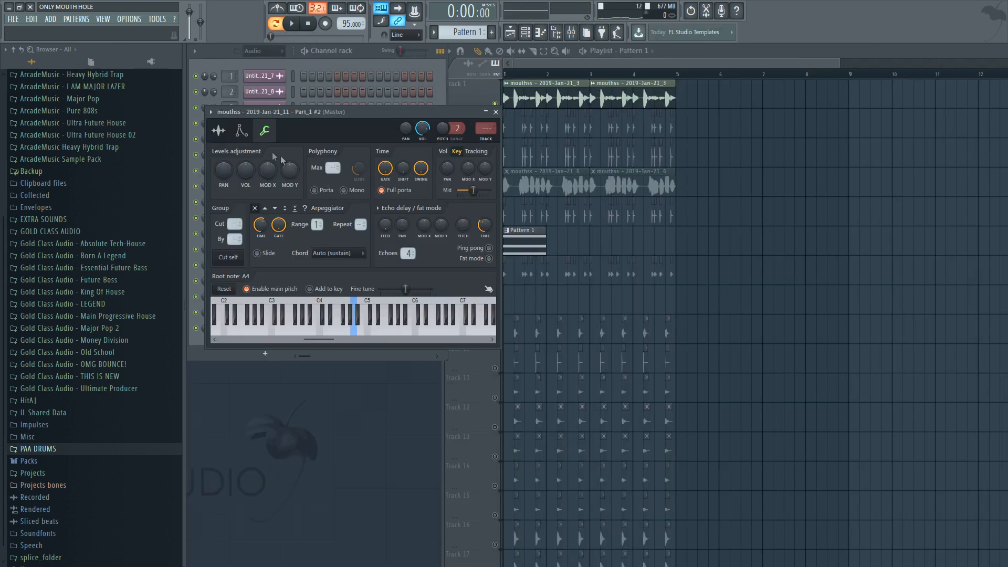
pyautogui.click(250, 136)
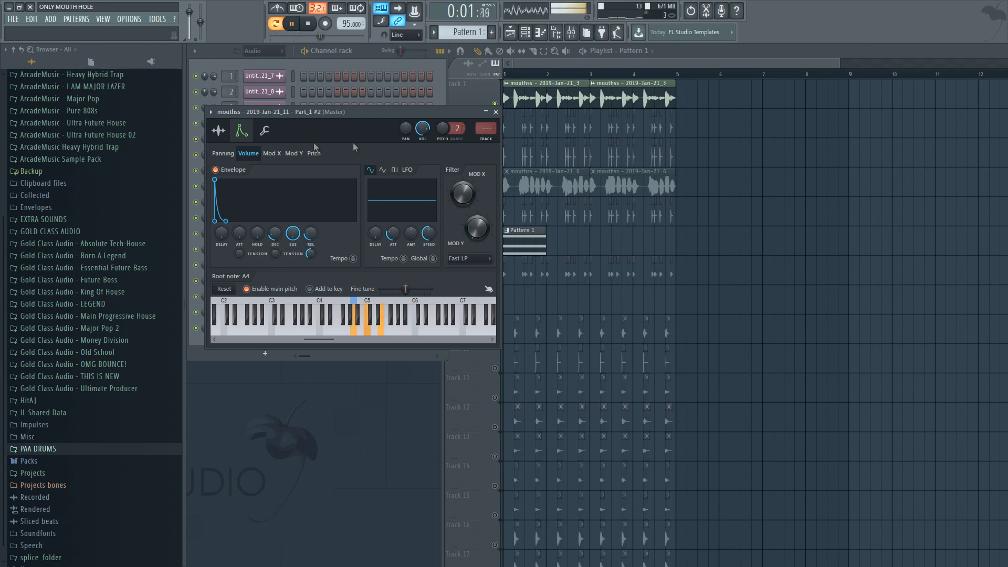
pyautogui.click(220, 135)
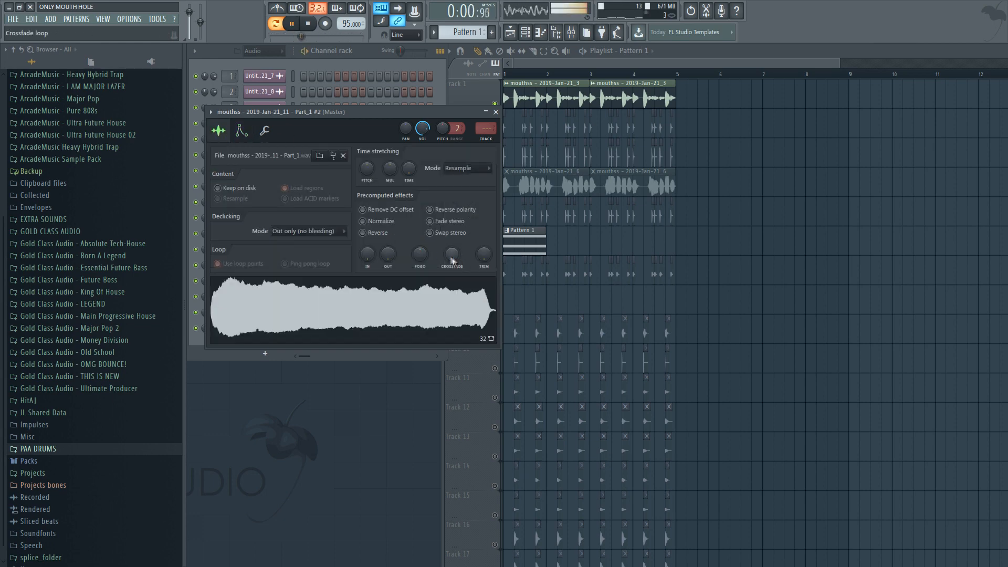
pyautogui.moveTo(452, 257); pyautogui.dragTo(454, 115)
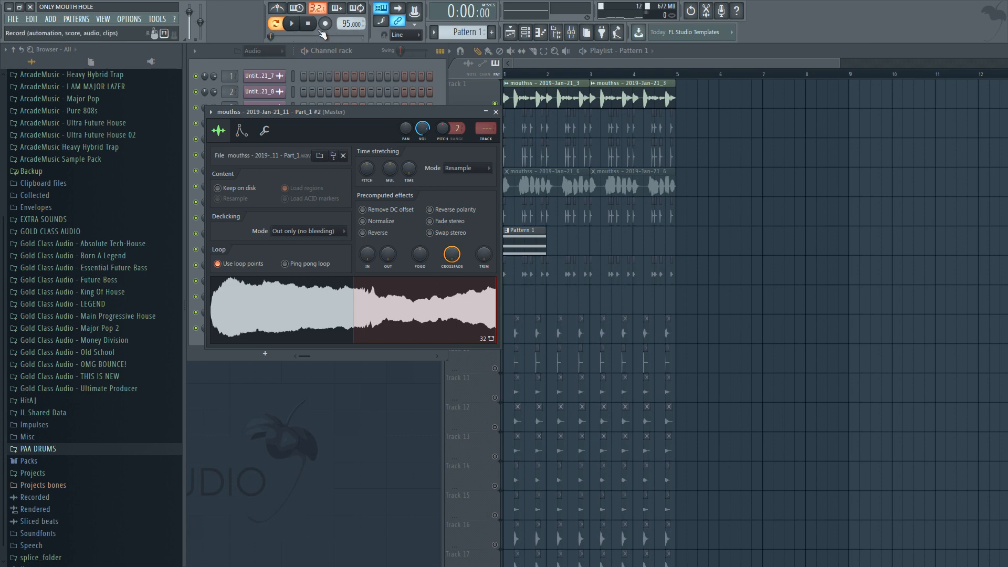
# Lower the chord by an octave, raise its C4 note to C5 and play the new voicing
pyautogui.click(363, 50)
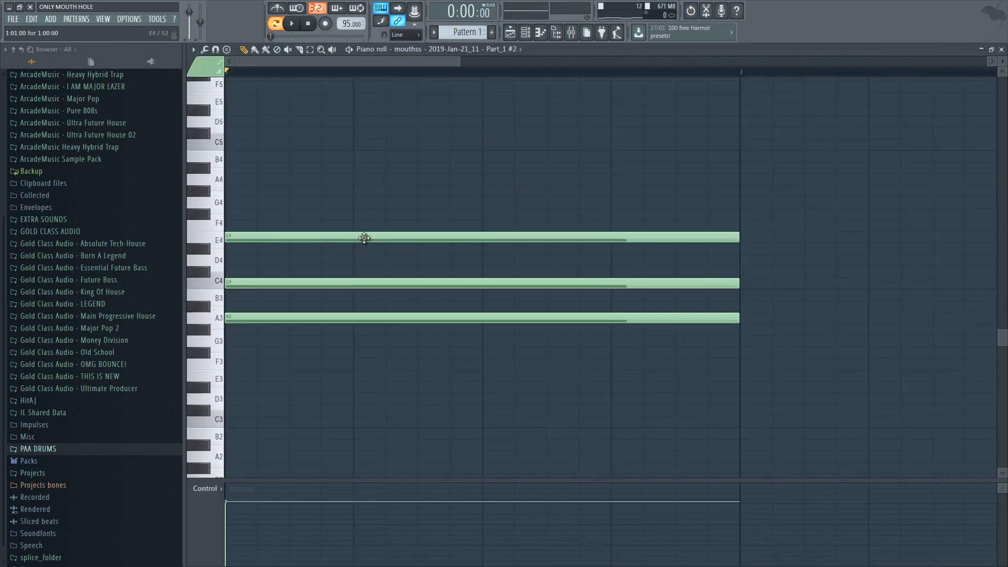
pyautogui.press('space')
pyautogui.moveTo(490, 267); pyautogui.dragTo(479, 284)
pyautogui.press('space')
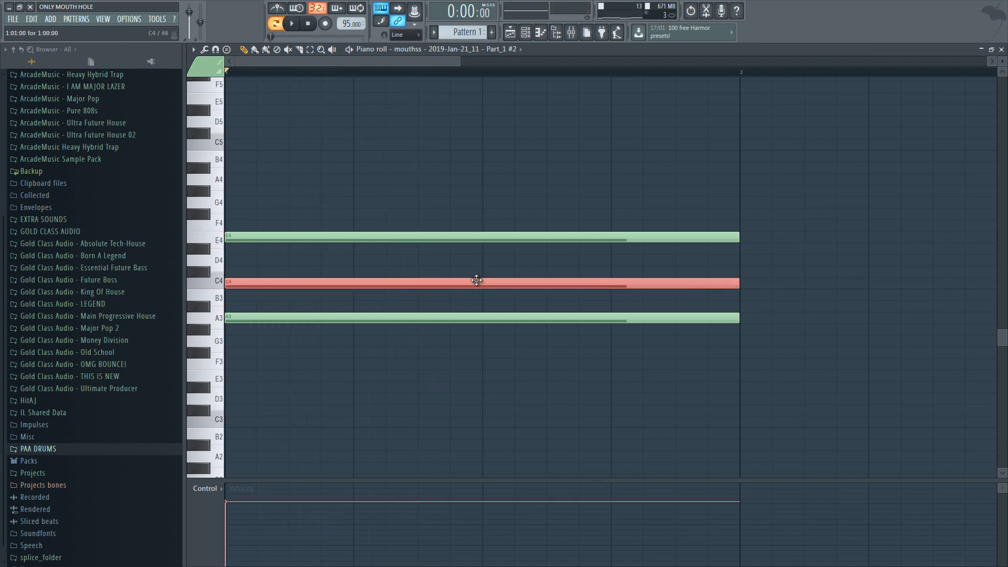
pyautogui.hotkey('ctrl', 'Up')
pyautogui.press('space')
# Route the Part_1 #2 channel to mixer track 8 and add Fruity Reeverb with a 1.2 sec decay
pyautogui.scroll(-4, 472, 226)
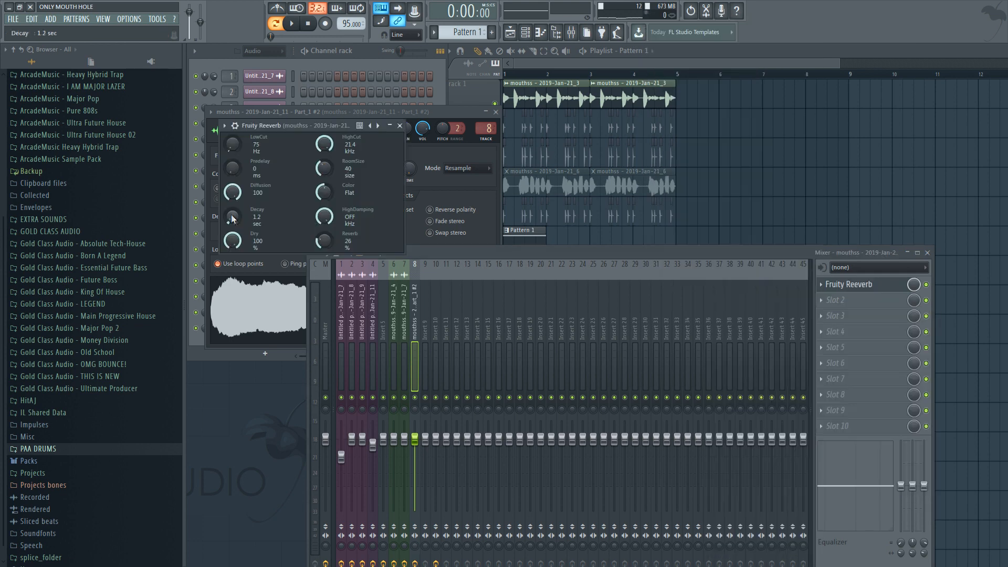
pyautogui.press('space')
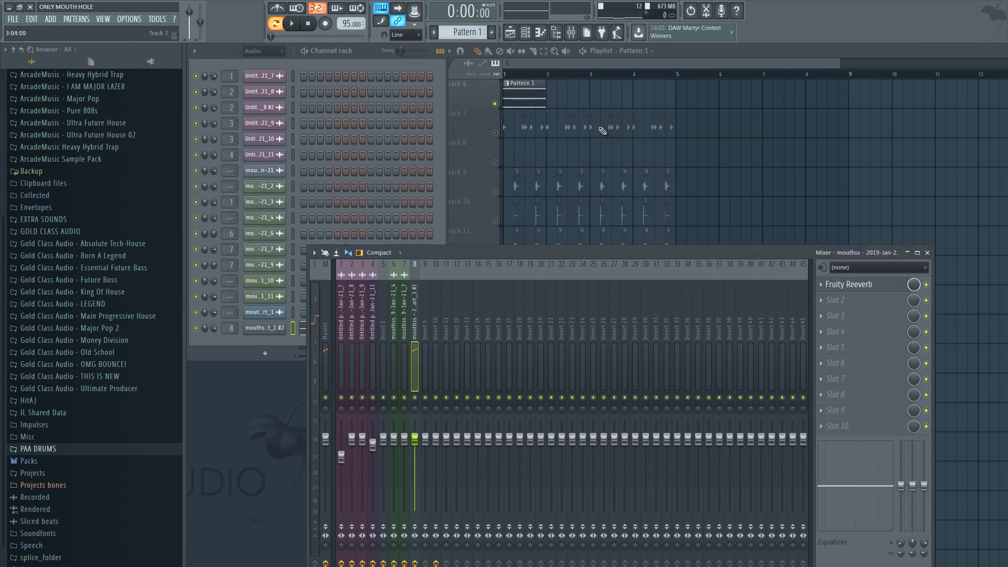
# Unmute Track 4 and play the beat with the chord while checking the Part_1 #2 channel settings
pyautogui.scroll(4, 603, 131)
pyautogui.rightClick(495, 220)
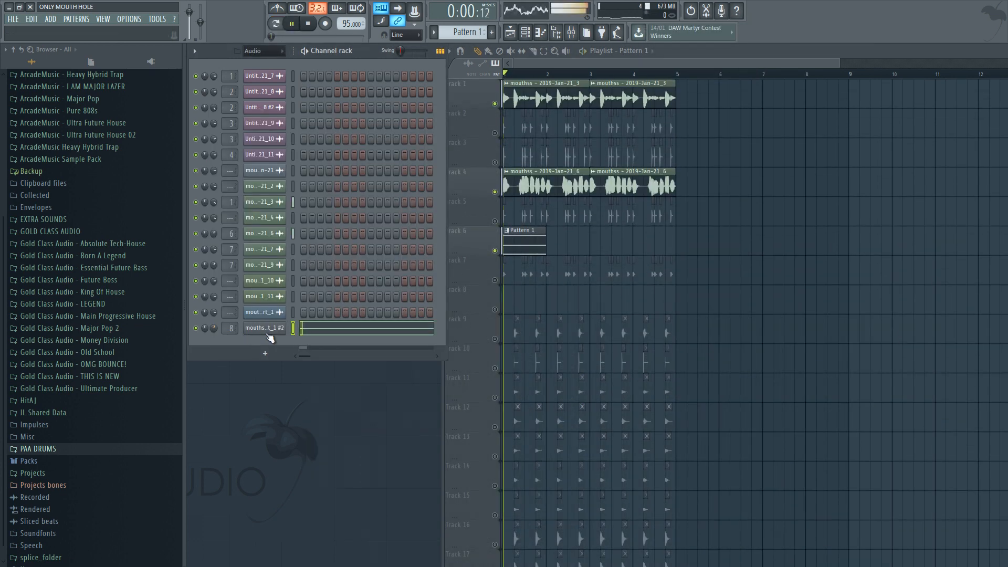
pyautogui.press('space')
pyautogui.click(269, 330)
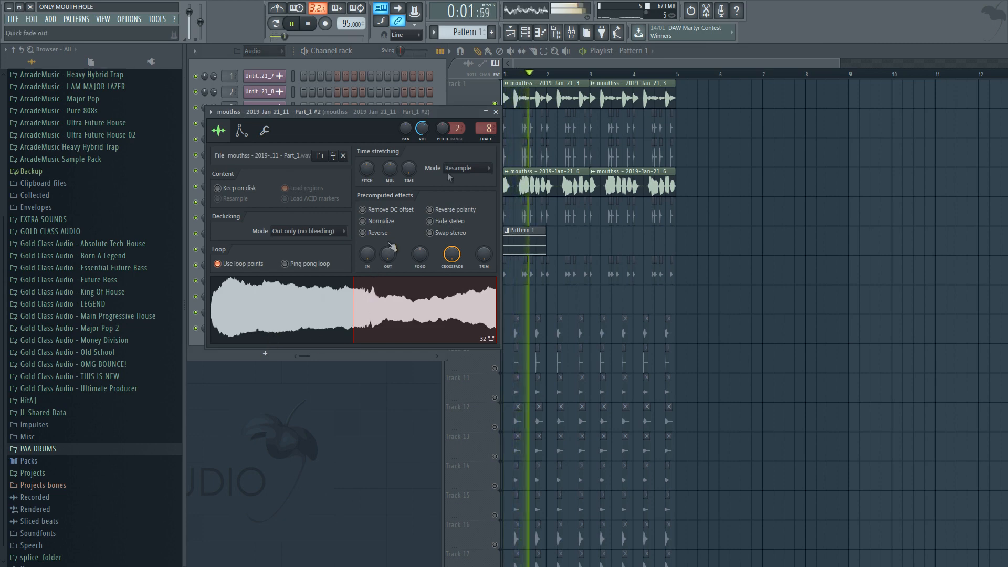
pyautogui.click(495, 112)
pyautogui.press('space')
# Add a one-beat E5 note on the last beat of bar 1 and copy the phrase to bar 2
pyautogui.click(383, 332)
pyautogui.click(512, 113)
pyautogui.moveTo(513, 118); pyautogui.dragTo(511, 162)
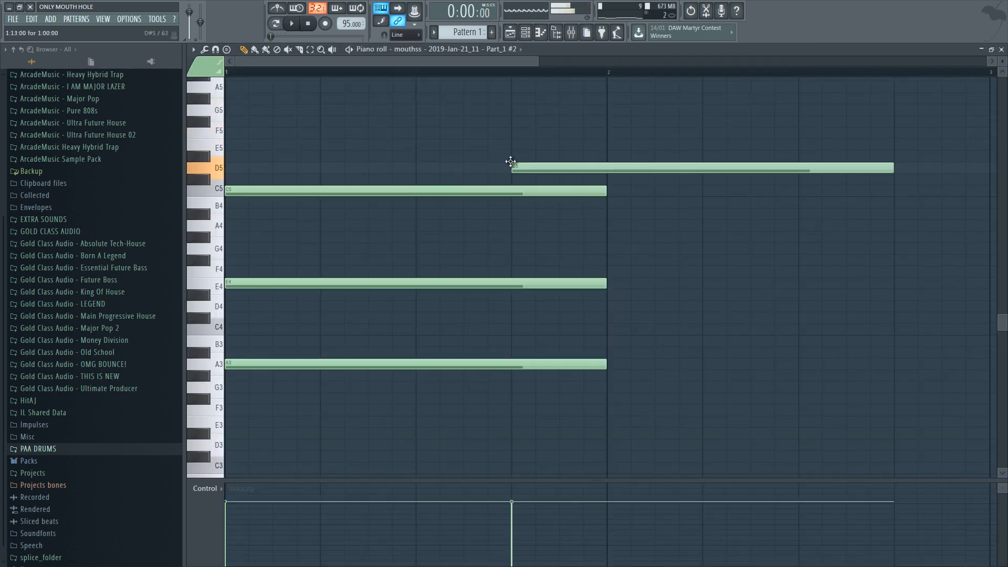
# Shorten the A3, E4 and C5 chord notes in both bars to three beats, ending where the E5 notes begin
pyautogui.press('space')
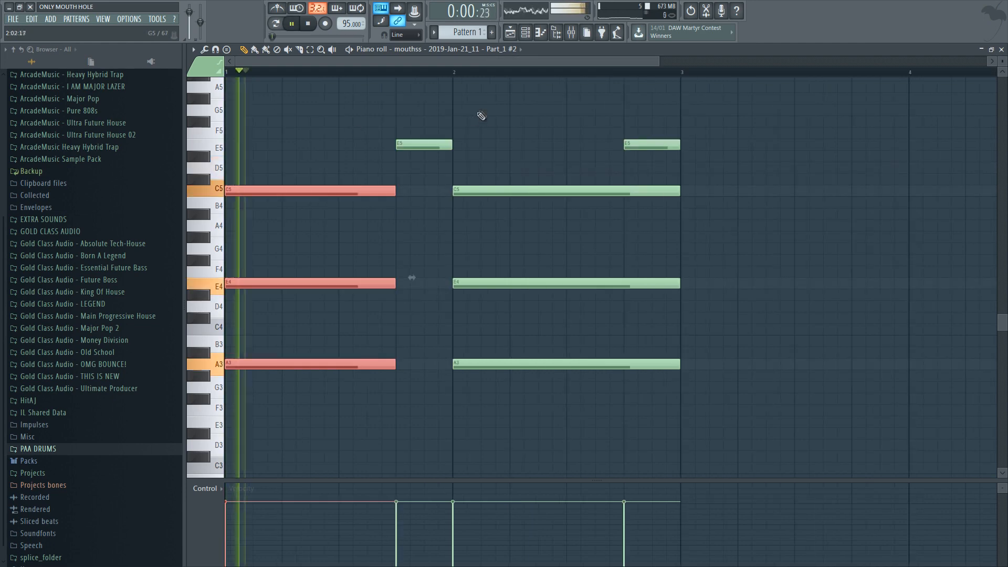
pyautogui.moveTo(695, 175); pyautogui.dragTo(628, 363)
pyautogui.keyDown('ctrl'); pyautogui.click(723, 292); pyautogui.keyUp('ctrl')
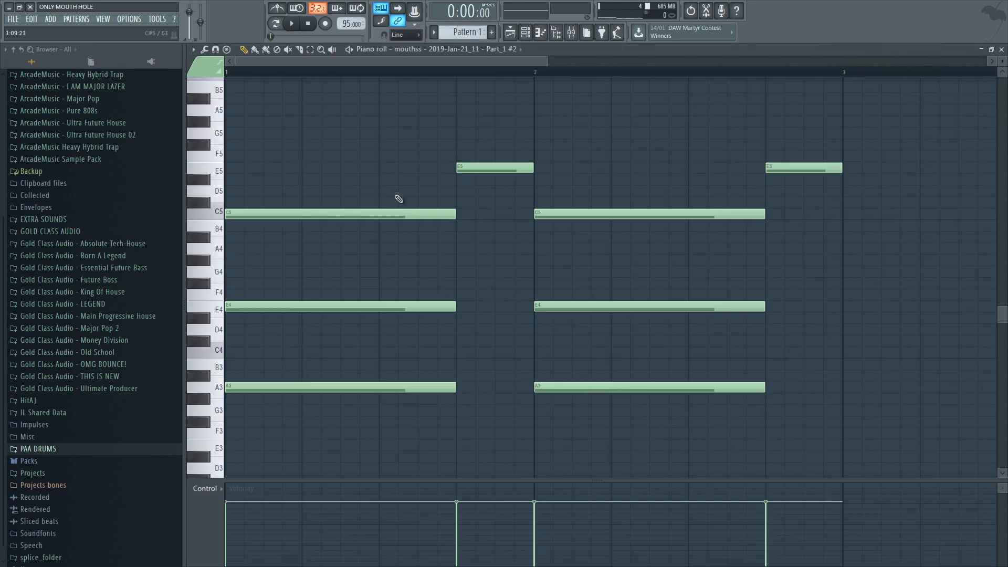
# Delete the C5 and E5 notes in both bars and add a one-beat G4 note on the last beat of bar 1
pyautogui.rightClick(397, 214)
pyautogui.press('space')
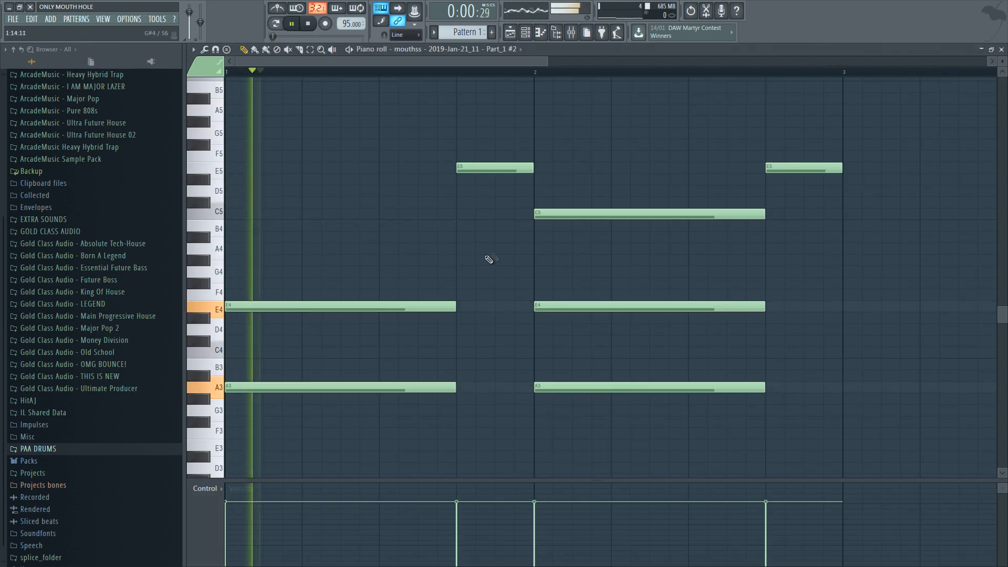
pyautogui.rightClick(508, 168)
pyautogui.rightClick(651, 214)
pyautogui.press('space')
pyautogui.rightClick(823, 166)
pyautogui.click(460, 271)
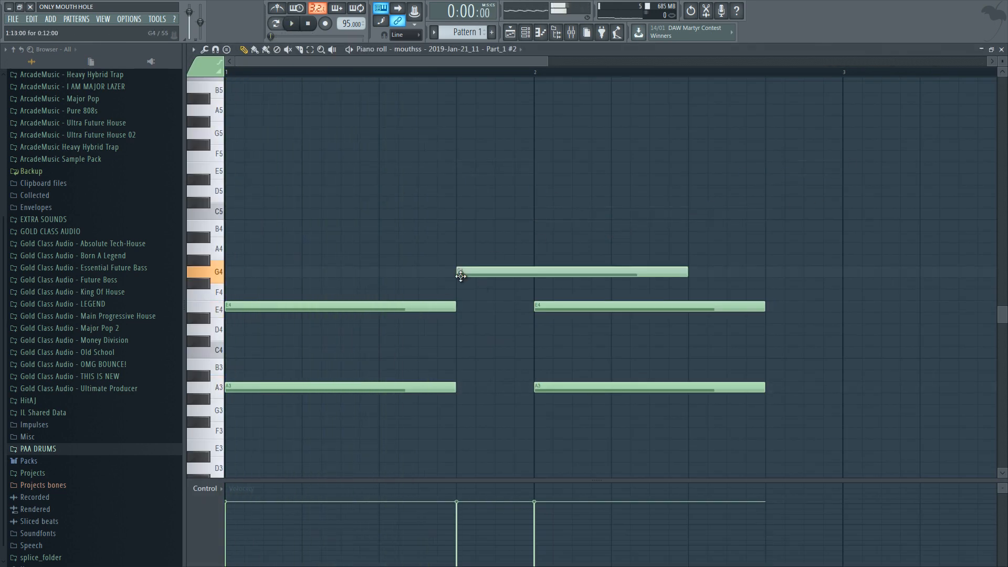
pyautogui.moveTo(688, 272); pyautogui.dragTo(513, 271)
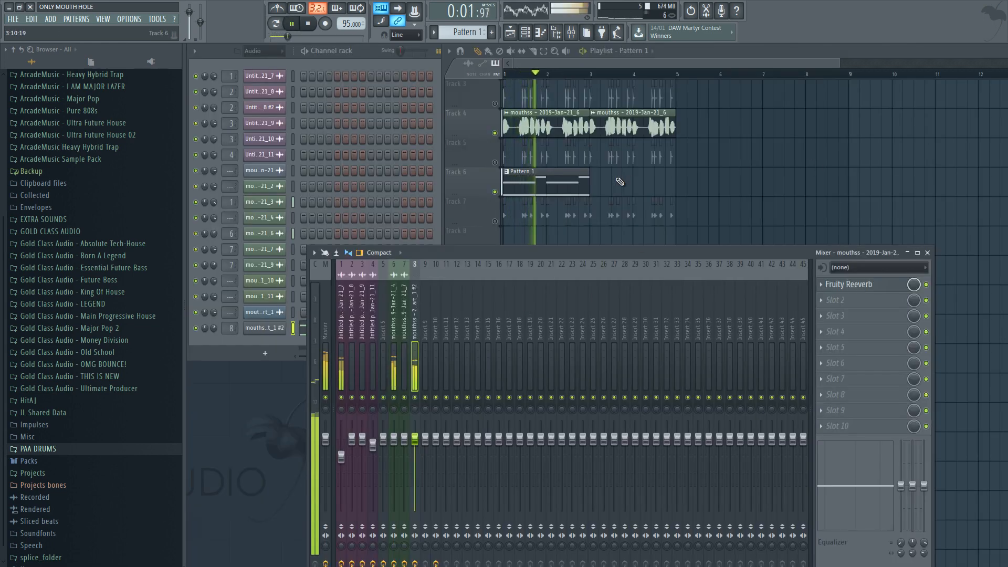
# Place a second Pattern 1 clip at bar 3 on Track 6 and review its chord notes in the piano roll
pyautogui.click(619, 182)
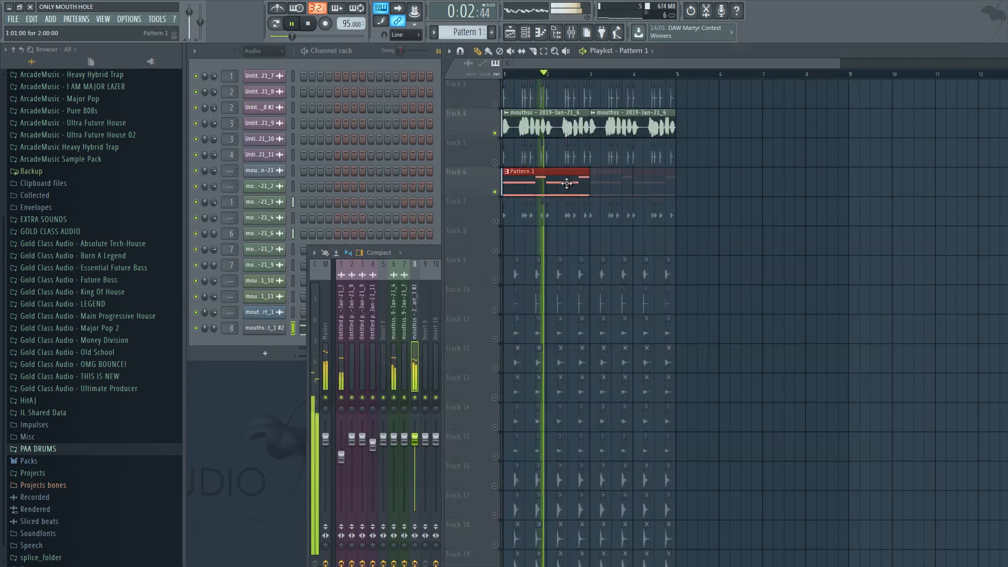
pyautogui.click(306, 48)
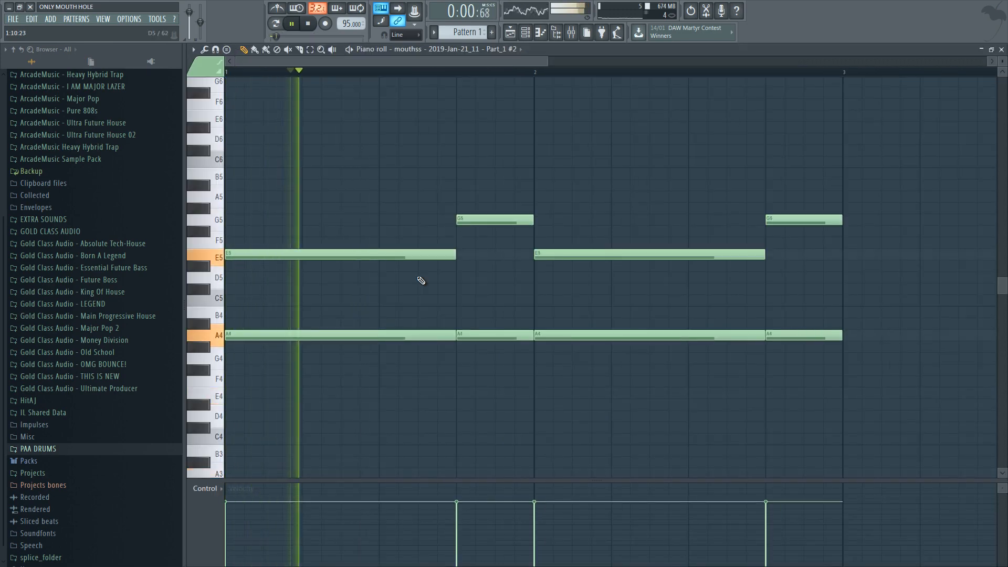
pyautogui.click(1001, 49)
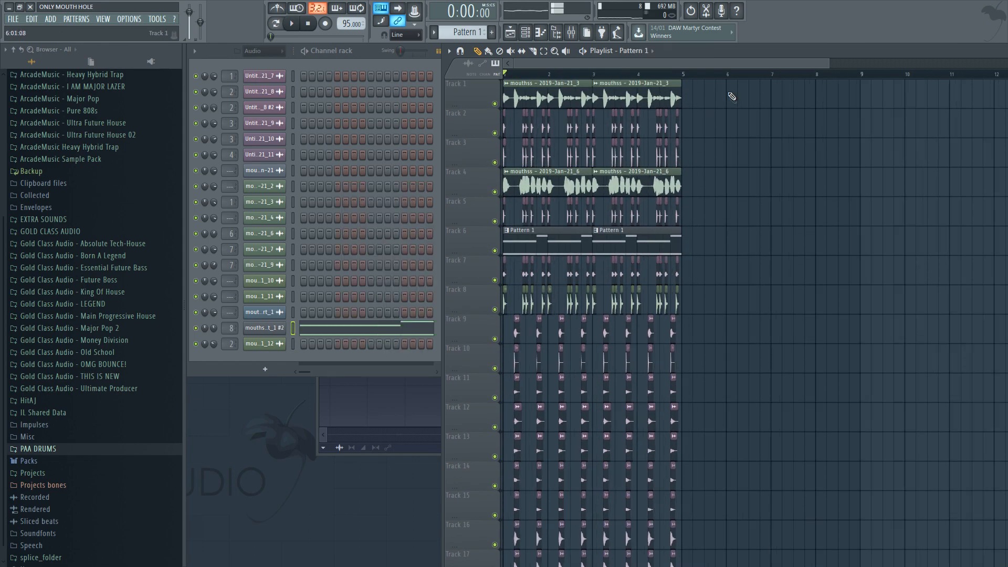
# Shift the whole arrangement to start at bar 5, and fill bars 1 to 4 with the Track 1 clips and Pattern 1
pyautogui.keyDown('ctrl'); pyautogui.moveTo(728, 97); pyautogui.dragTo(504, 559); pyautogui.keyUp('ctrl')
pyautogui.scroll(-4, 682, 330)
pyautogui.keyDown('ctrl'); pyautogui.keyDown('shift'); pyautogui.moveTo(719, 340); pyautogui.dragTo(475, 518); pyautogui.keyUp('shift'); pyautogui.keyUp('ctrl')
pyautogui.scroll(4, 718, 336)
pyautogui.press('space')
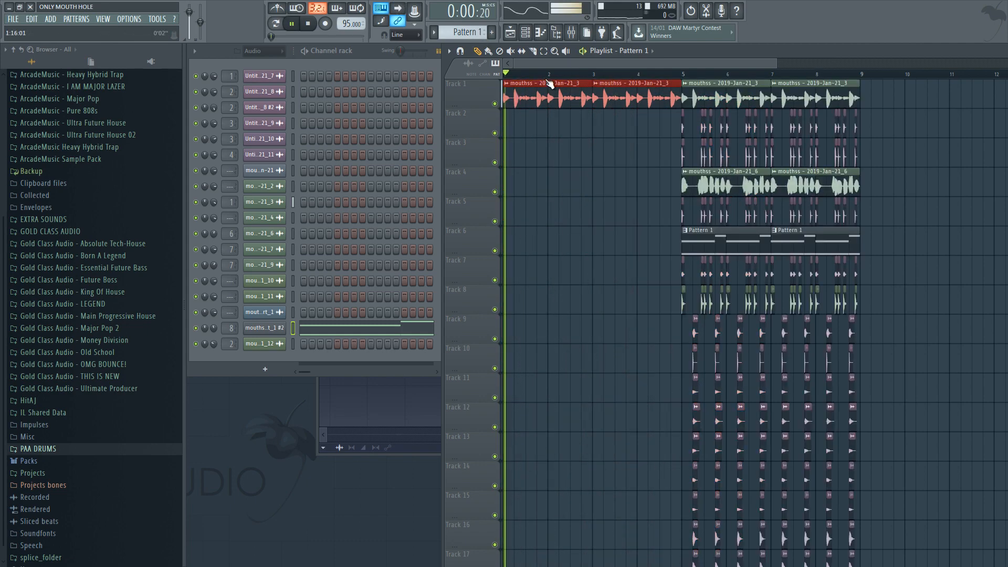
pyautogui.keyDown('ctrl'); pyautogui.click(553, 190); pyautogui.keyUp('ctrl')
pyautogui.click(525, 233)
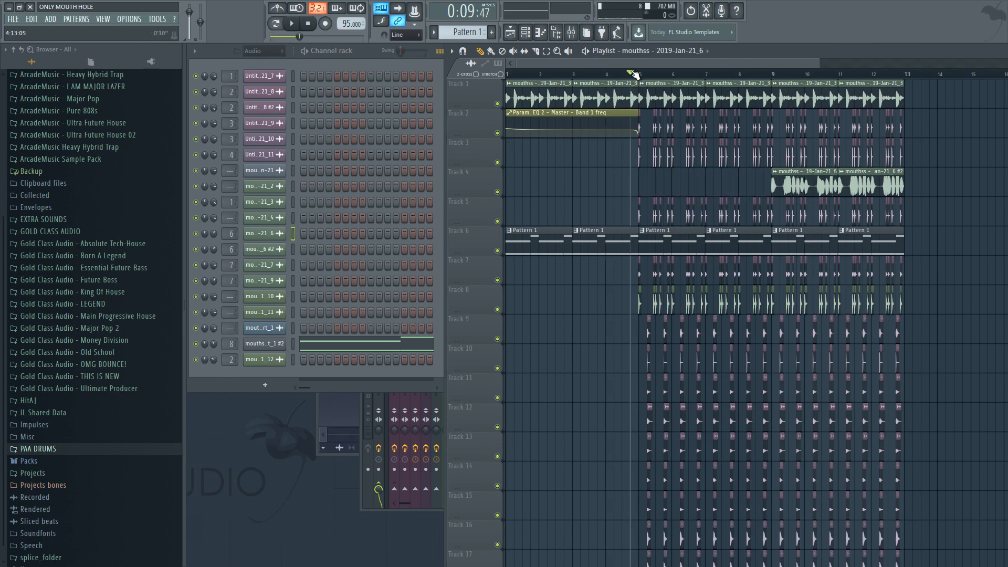
pyautogui.click(267, 349)
pyautogui.scroll(-6, 716, 218)
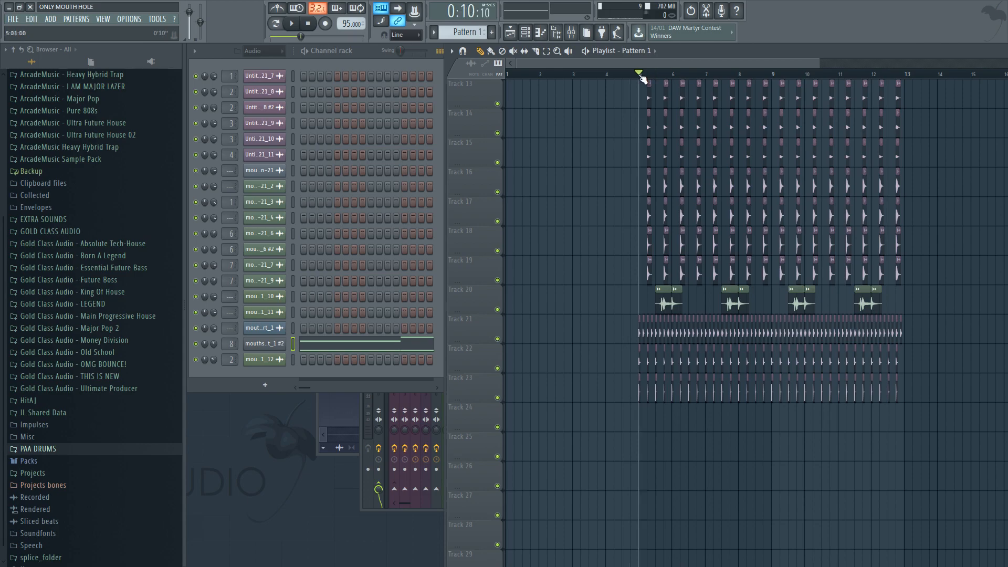
# Write "yo dont destroy my flow", "this whole beat was made out of my mouthole" and "so" in the project comments, and briefly play the song
pyautogui.click(130, 19)
pyautogui.click(152, 112)
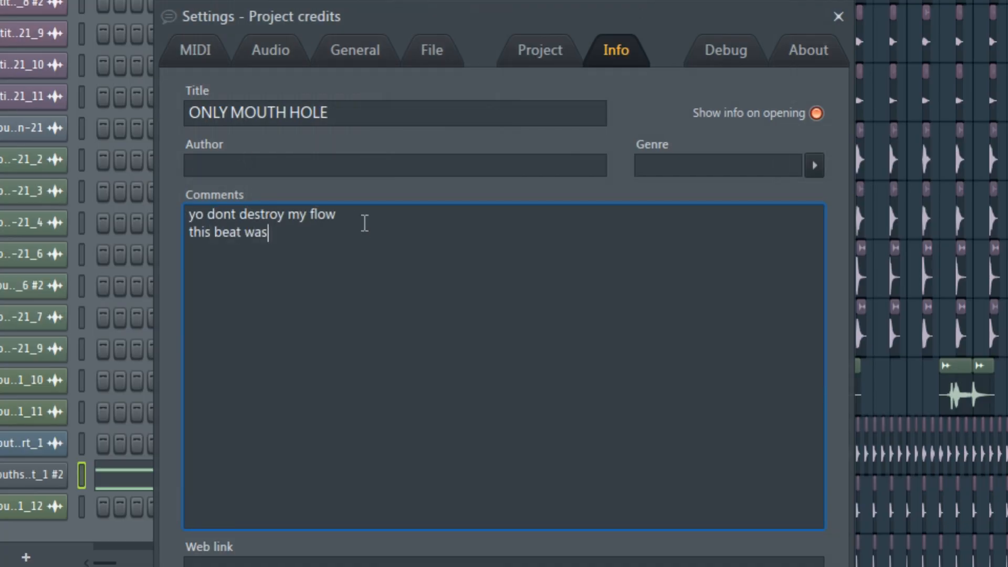
pyautogui.write('hole')
pyautogui.click(838, 17)
pyautogui.press('space')
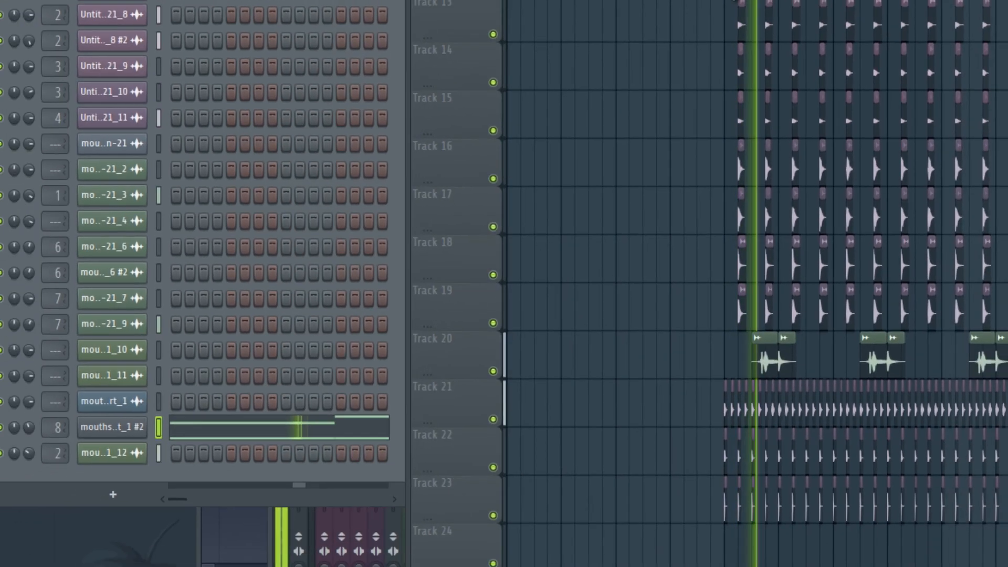
pyautogui.press('space')
# Extend the project comments so the last two lines read "so now lets get it on" and "maybe sing along"
pyautogui.click(97, 4)
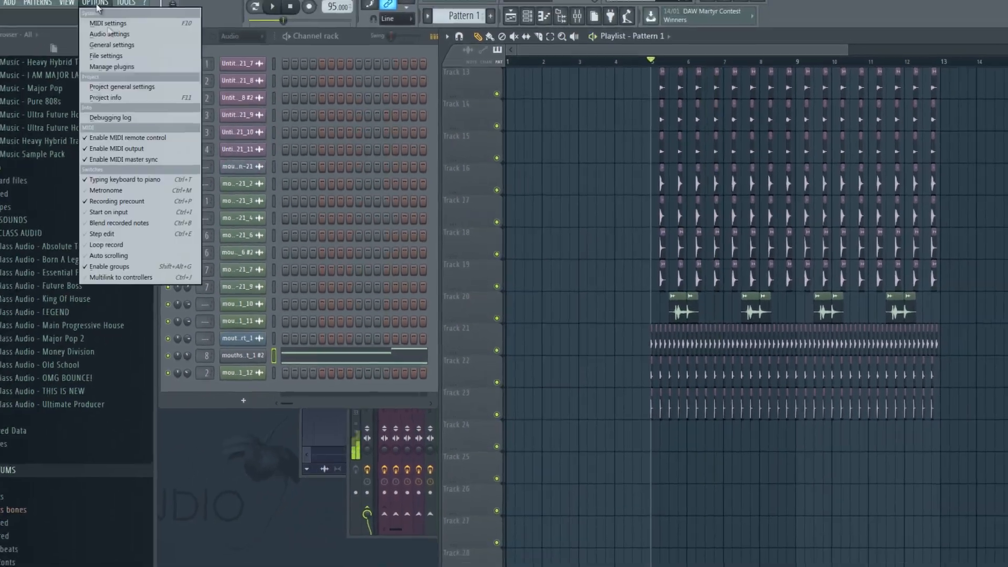
pyautogui.click(105, 98)
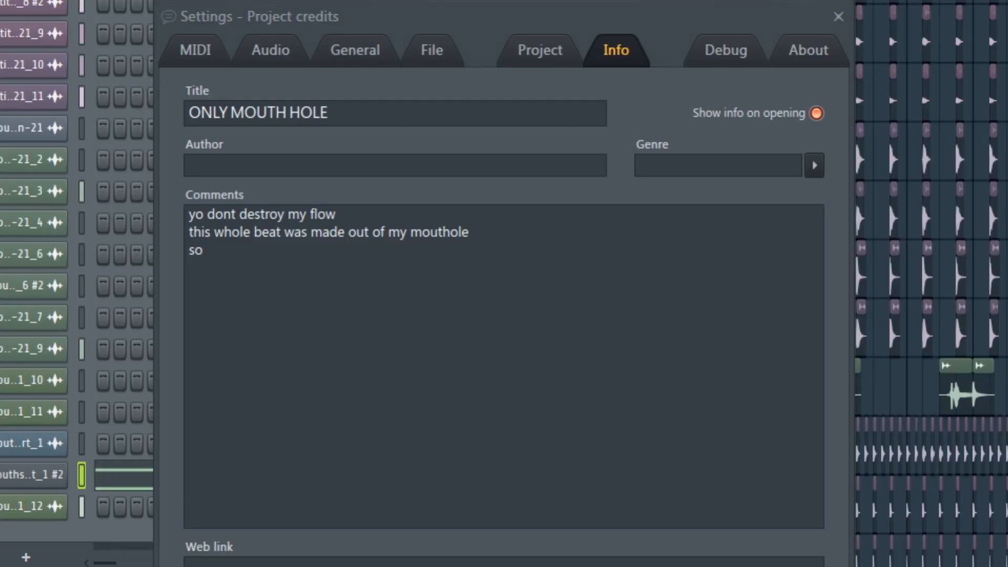
pyautogui.click(419, 262)
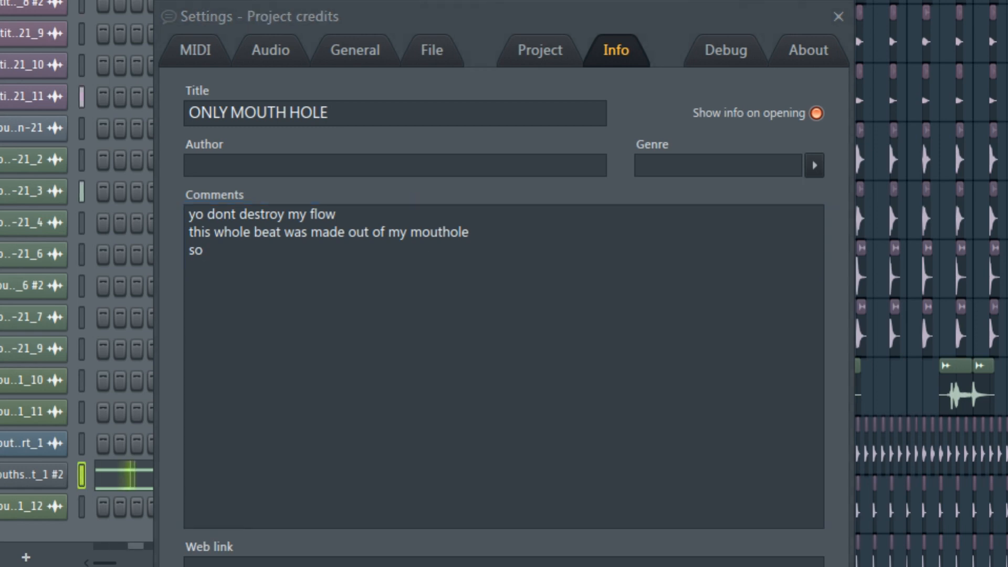
pyautogui.click(252, 263)
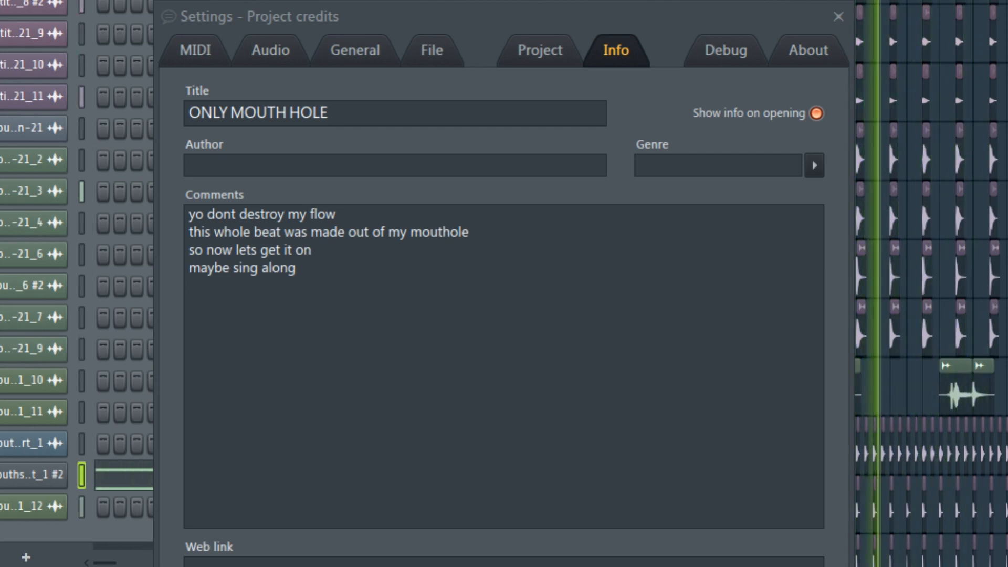
pyautogui.click(478, 267)
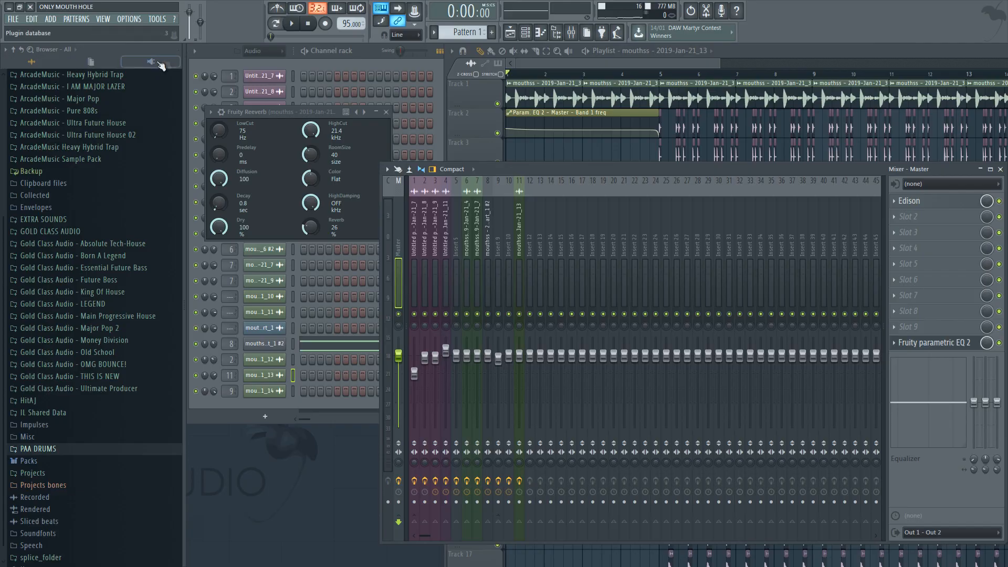
# Load FabFilter Pro-L from the plugin database onto the Master mixer track
pyautogui.scroll(5, 127, 248)
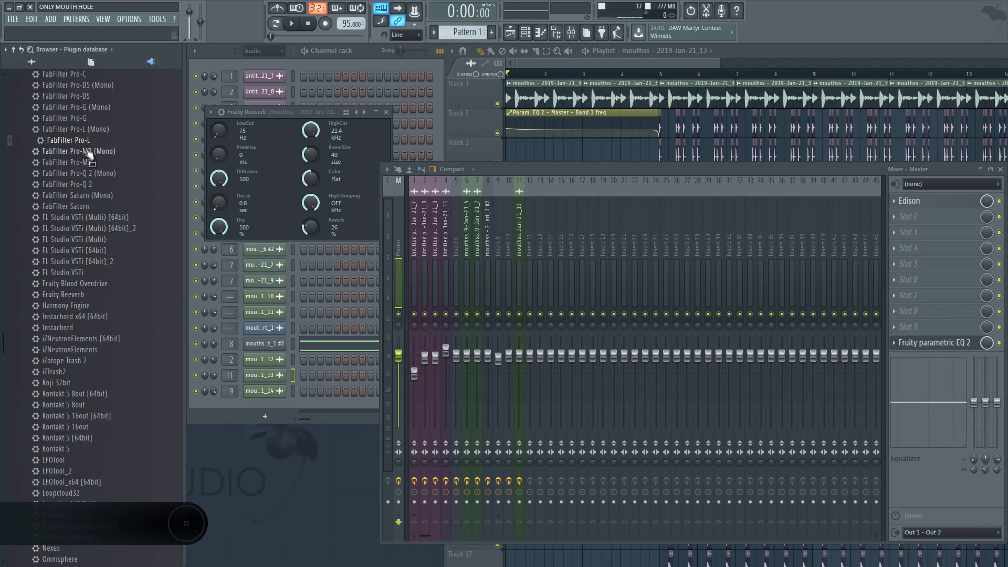
pyautogui.moveTo(918, 340); pyautogui.dragTo(923, 334)
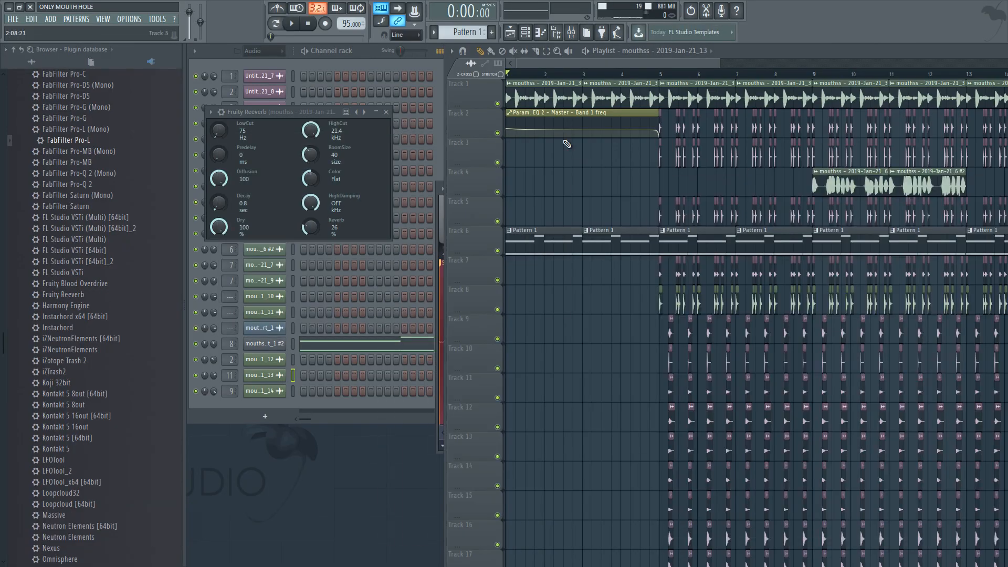
# Examine the arrangement across all playlist tracks, including the vocal clips on Tracks 24 and 25
pyautogui.scroll(-4, 617, 76)
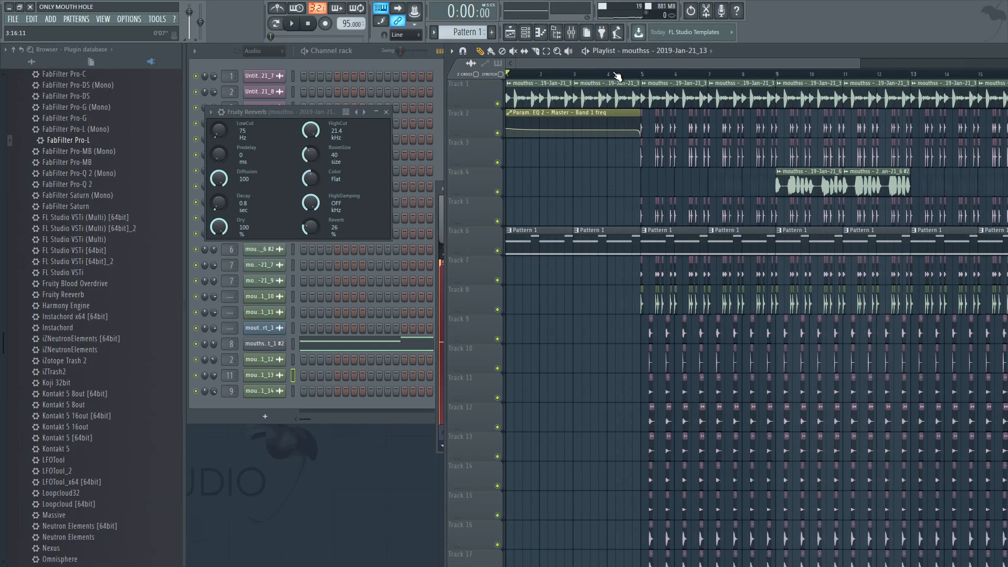
pyautogui.scroll(-4, 788, 258)
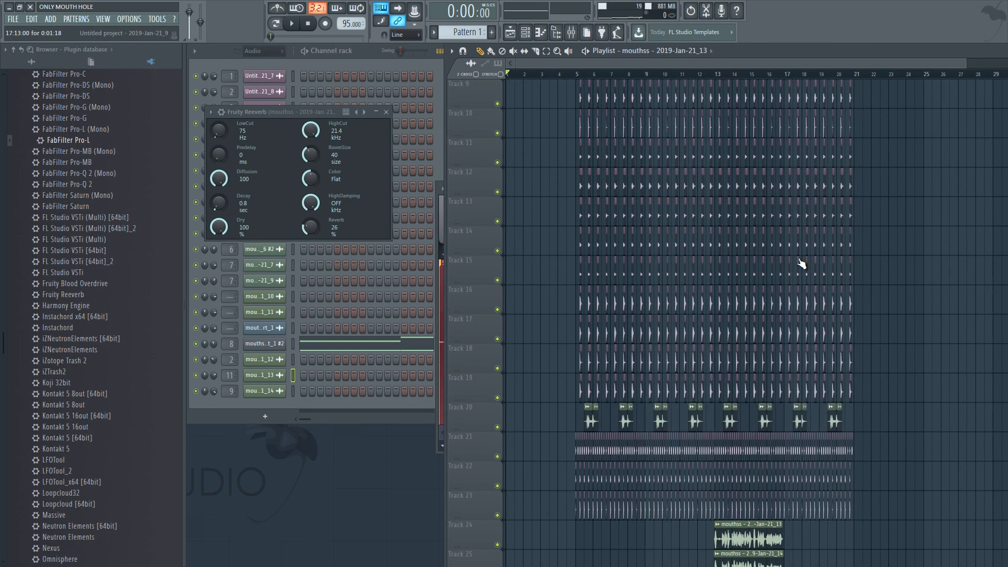
pyautogui.scroll(-2, 802, 264)
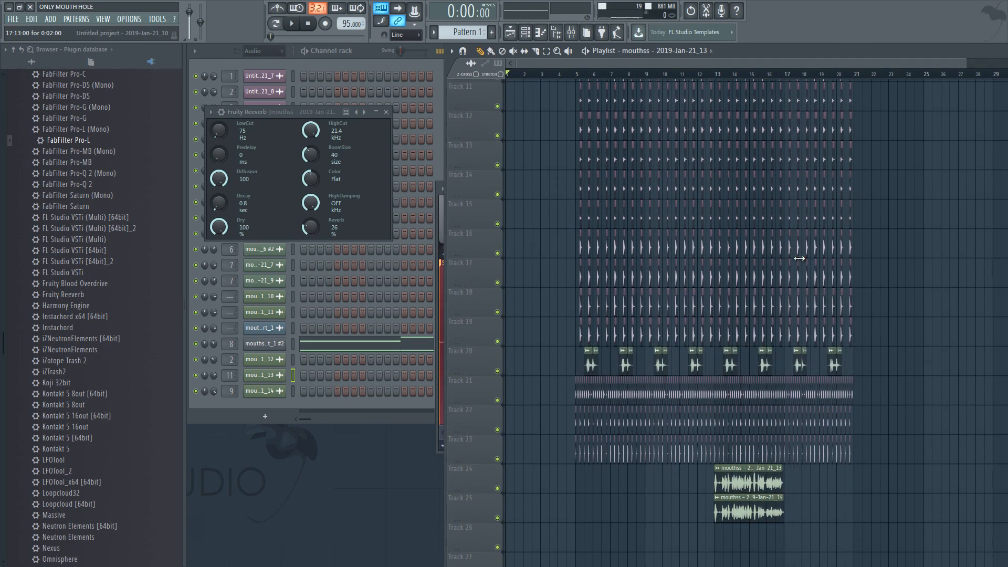
pyautogui.scroll(6, 799, 256)
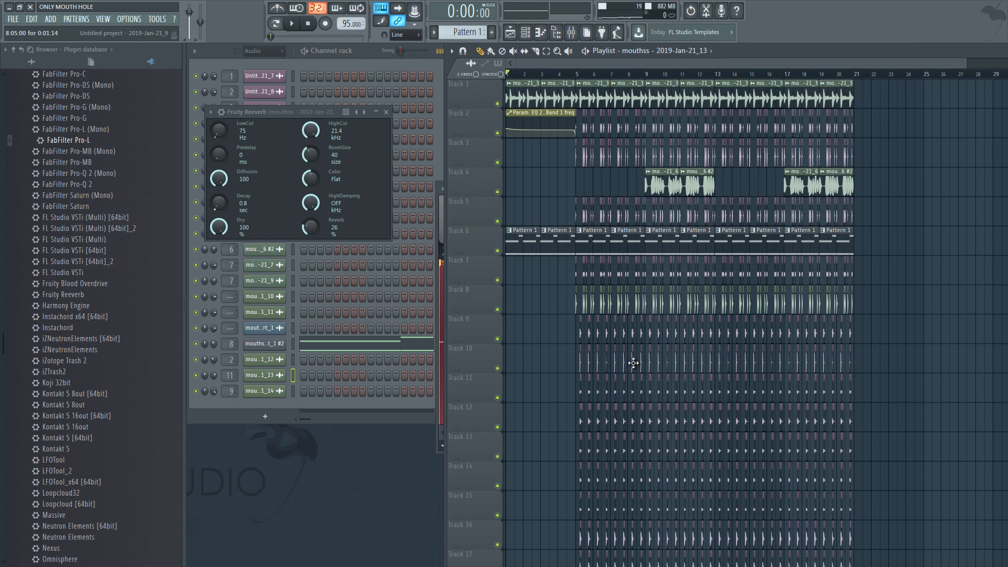
pyautogui.scroll(-6, 634, 363)
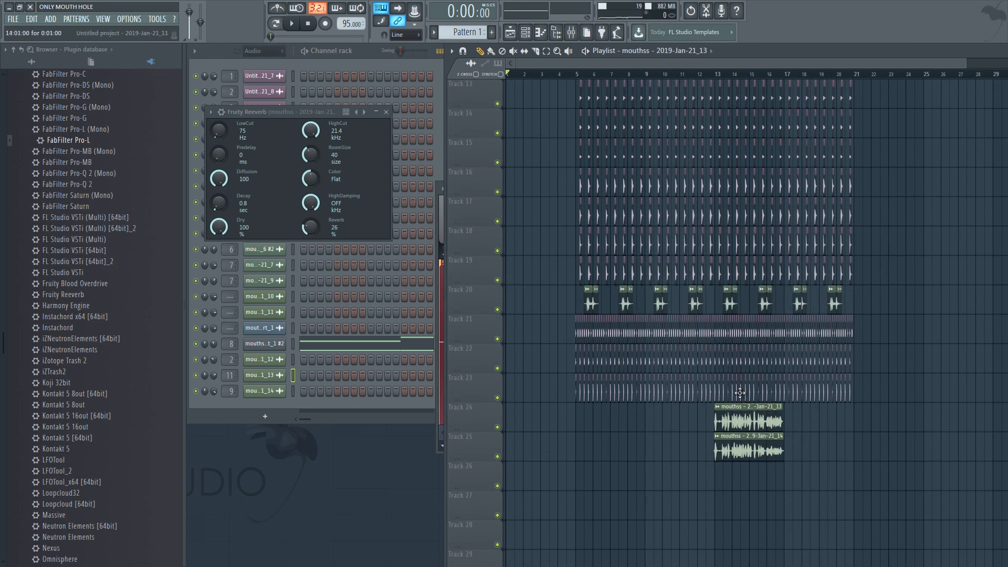
pyautogui.doubleClick(764, 436)
pyautogui.click(555, 167)
# Review the extended arrangement in the full-size playlist and move the playback position to bar 17
pyautogui.scroll(6, 580, 191)
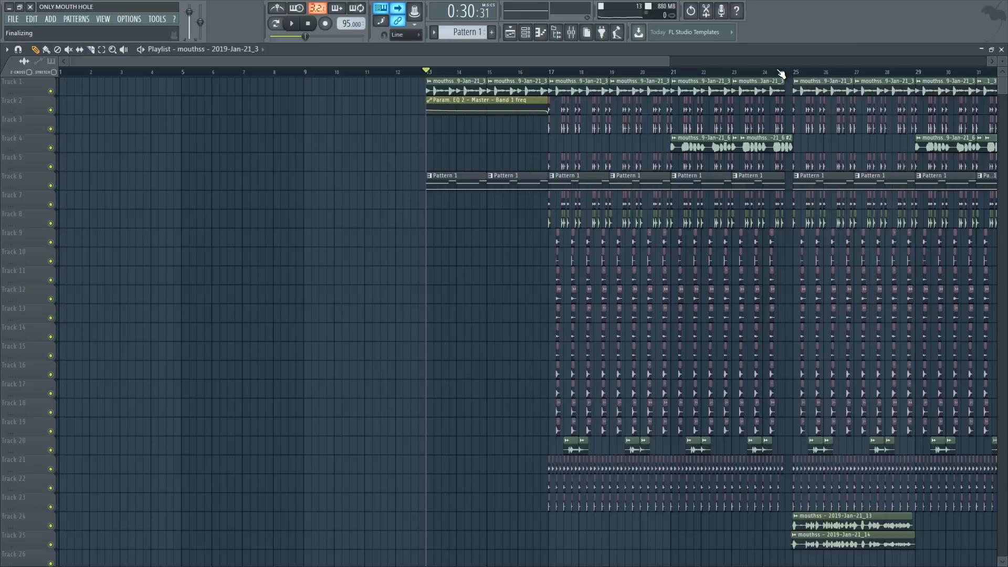
pyautogui.scroll(-2, 784, 71)
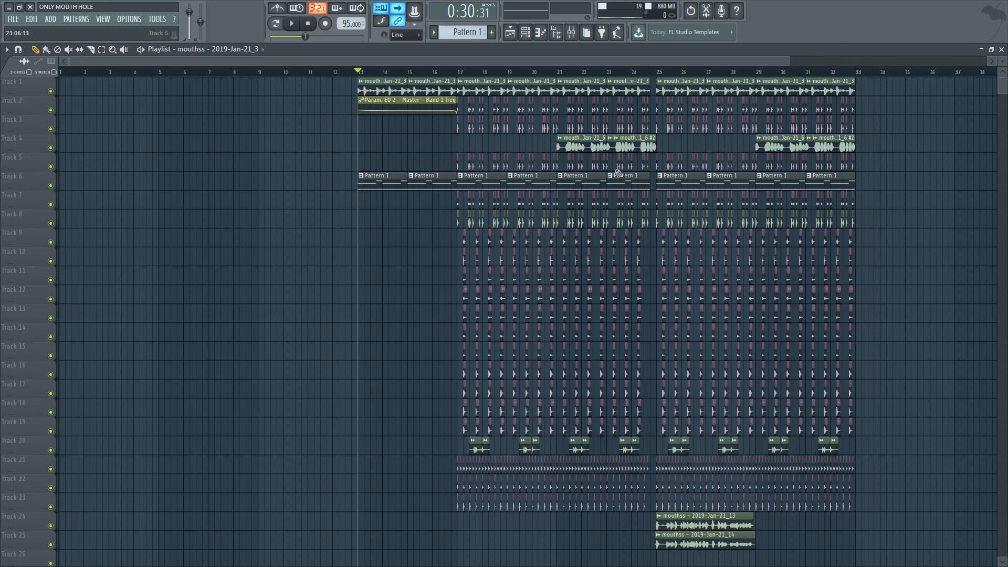
pyautogui.click(475, 72)
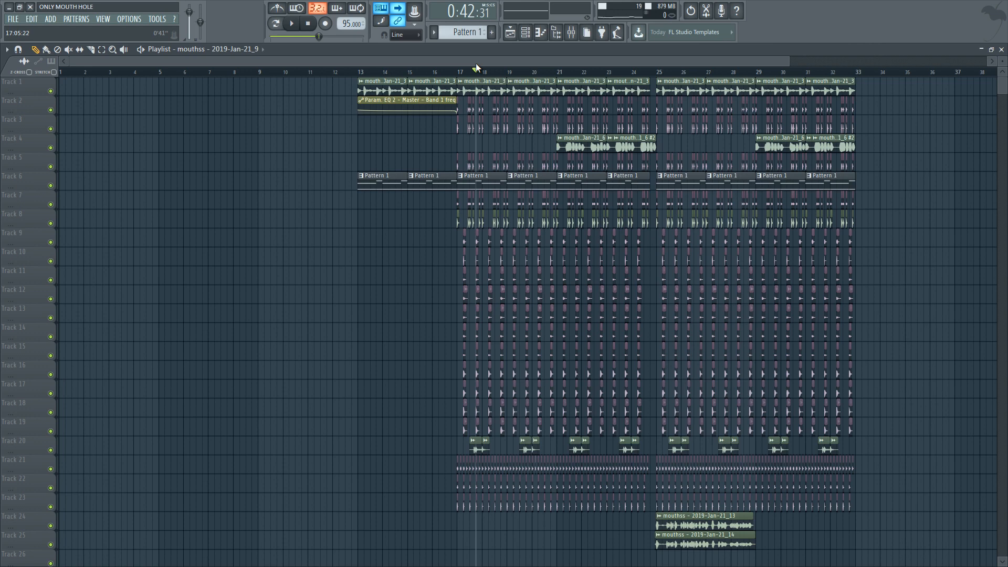